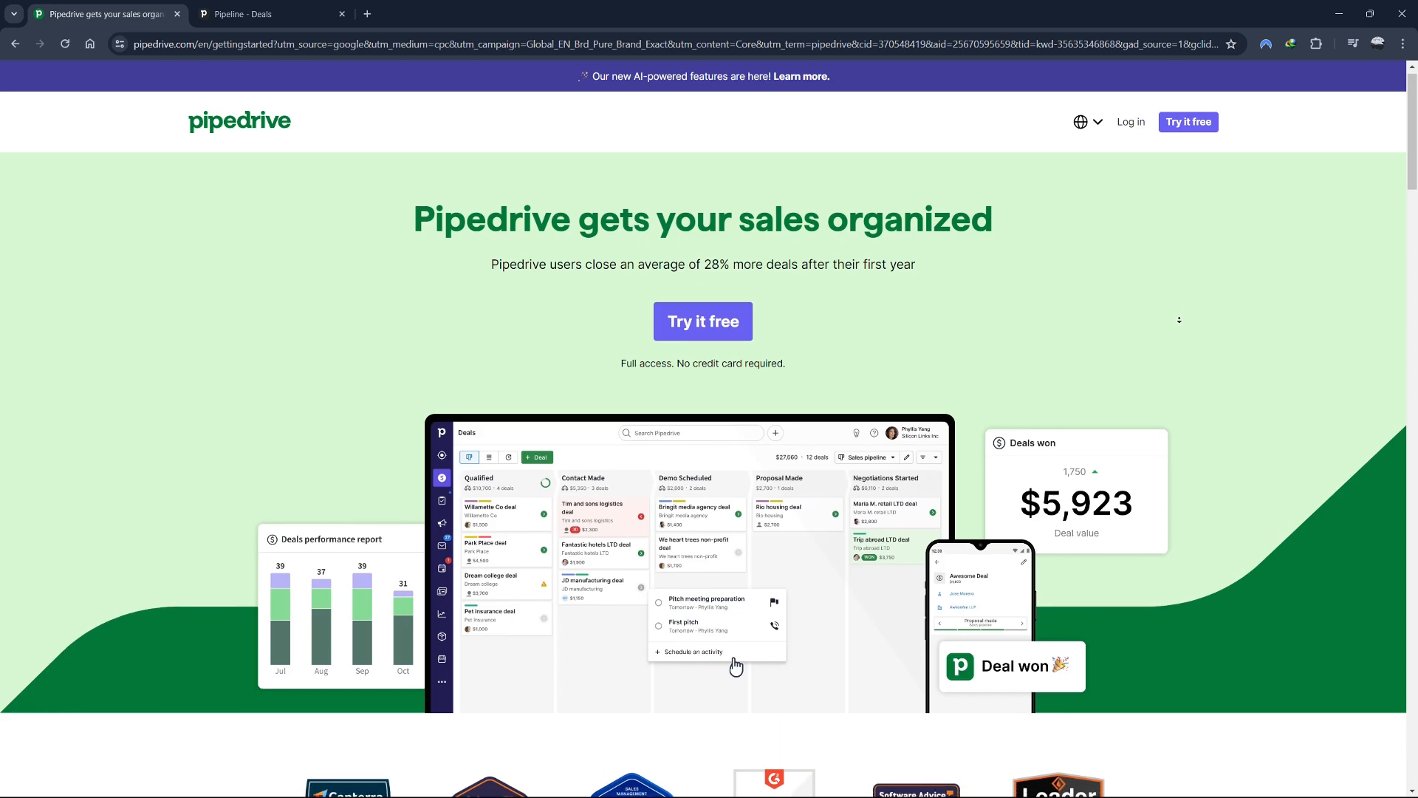
Review Pipedrive's getting-started page, including the four setup steps, the supported integrations and the features overview.
{"action": "scroll", "coordinate": [1187, 335], "scroll_direction": "down", "scroll_amount": 4}
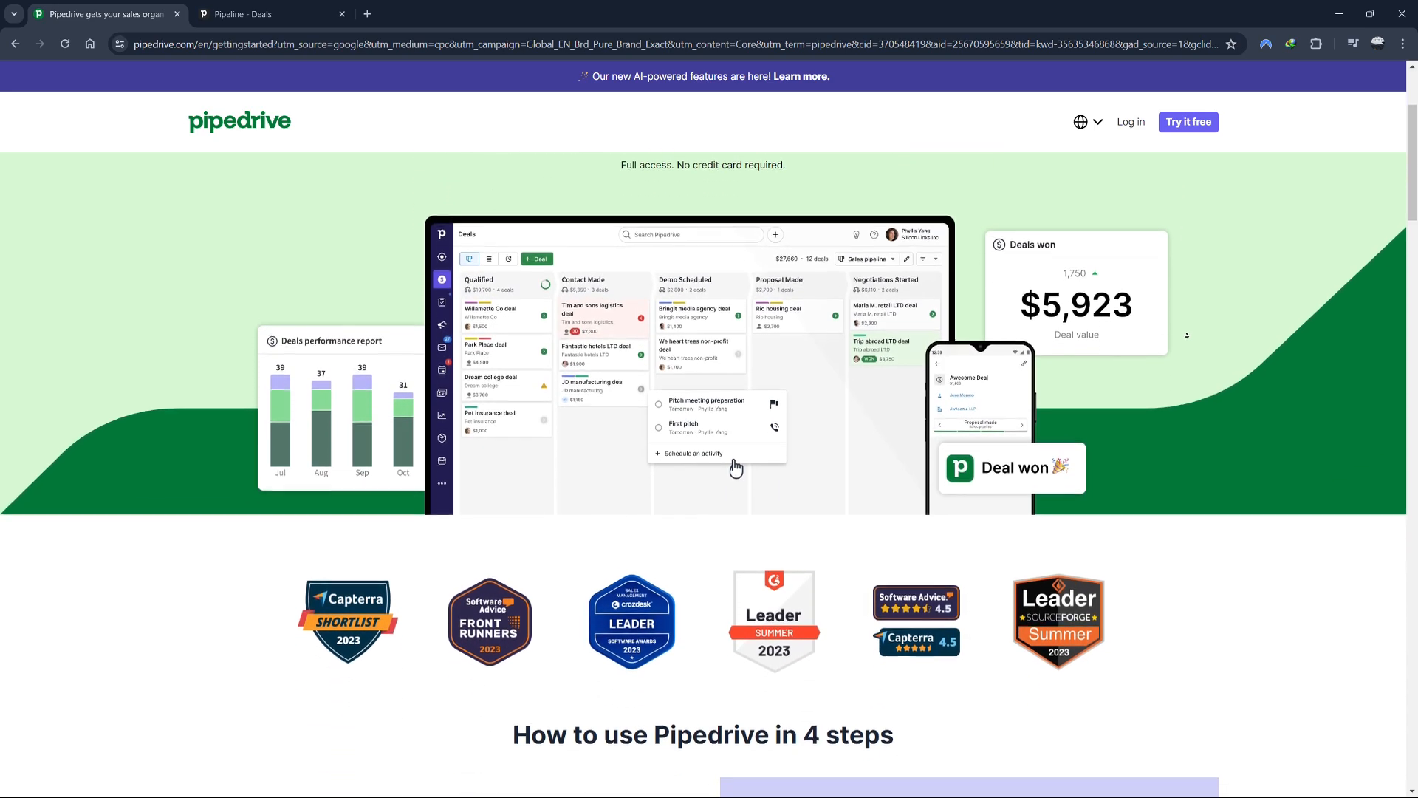
{"action": "scroll", "coordinate": [1187, 335], "scroll_direction": "down", "scroll_amount": 4}
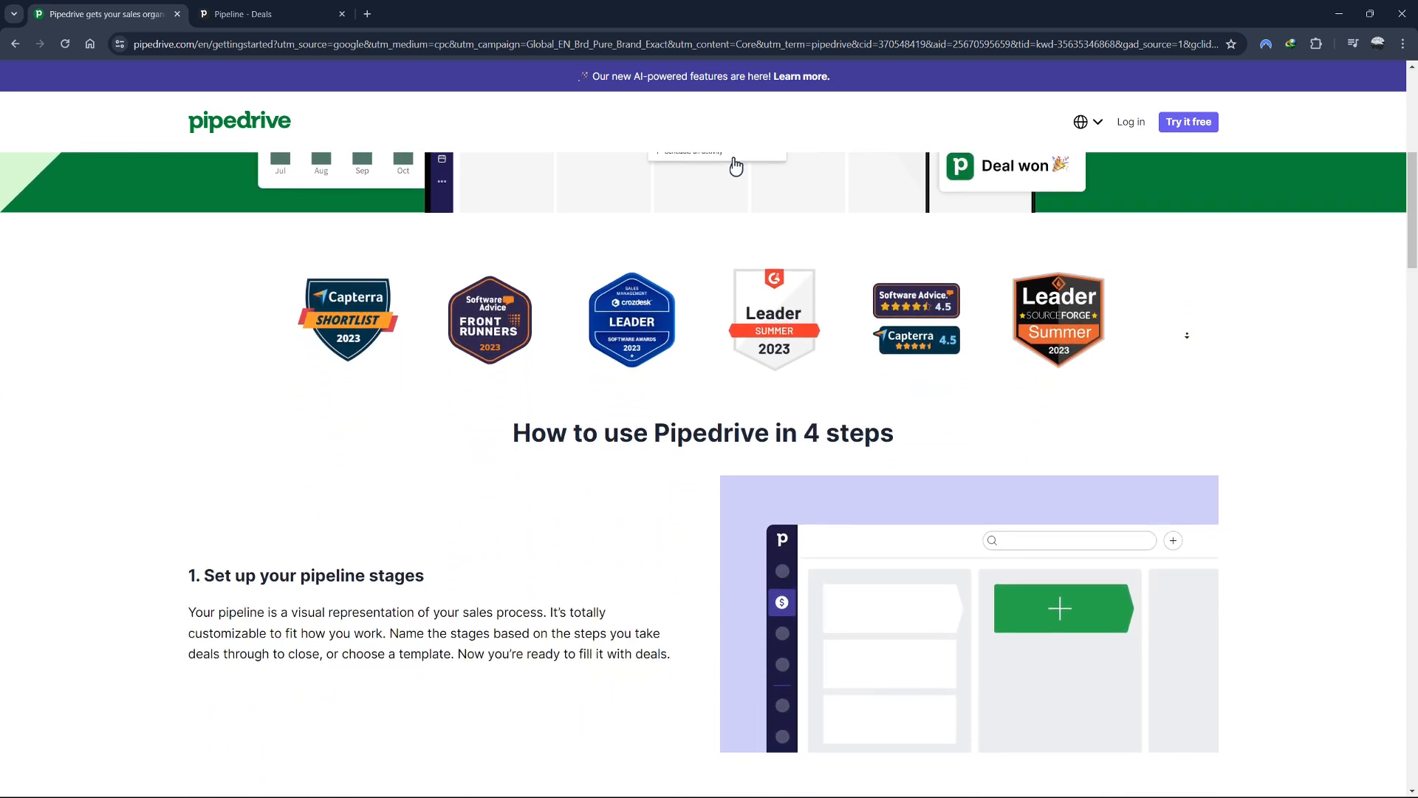
{"action": "scroll", "coordinate": [1189, 338], "scroll_direction": "up", "scroll_amount": 2}
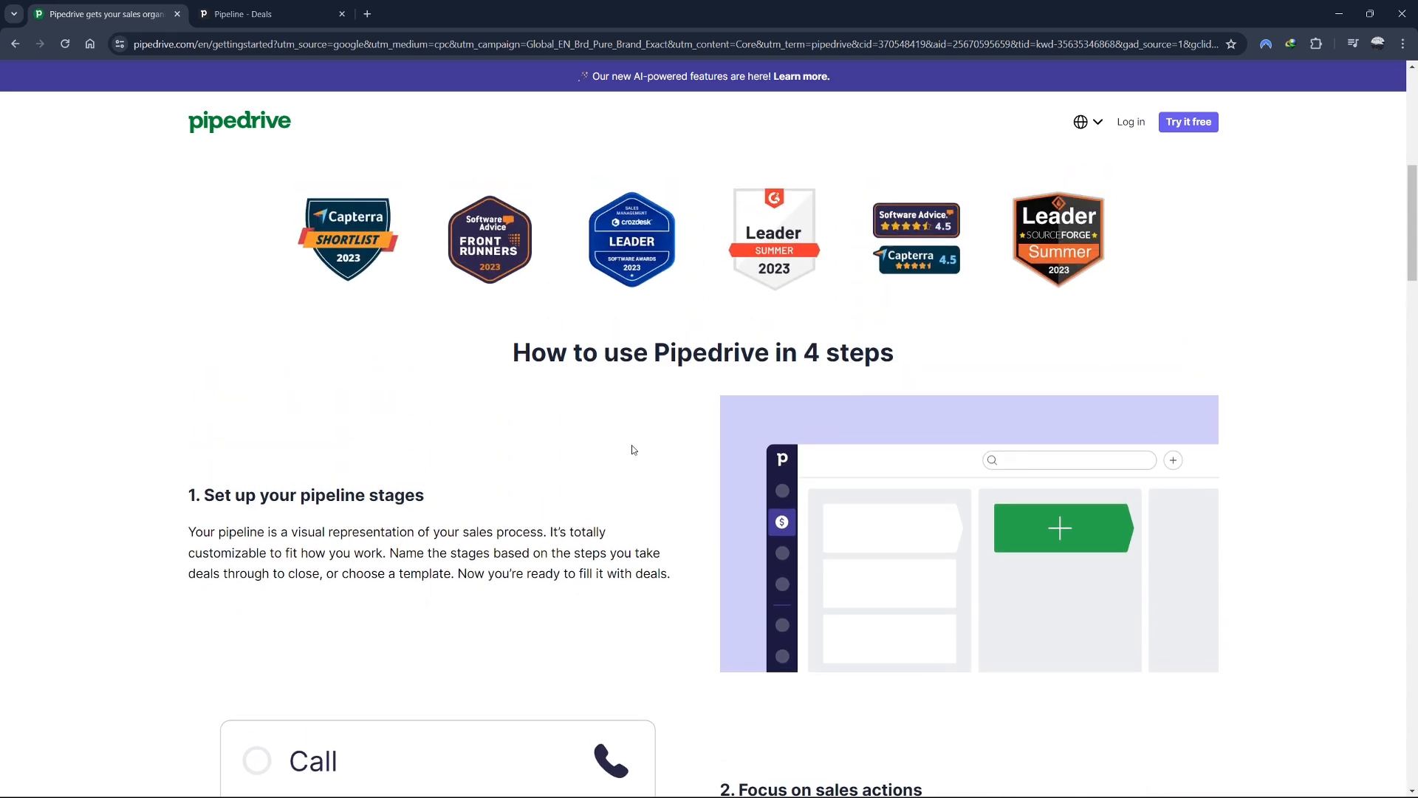
{"action": "left_click_drag", "start_coordinate": [202, 495], "coordinate": [464, 497]}
{"action": "left_click", "coordinate": [464, 498]}
{"action": "scroll", "coordinate": [642, 518], "scroll_direction": "down", "scroll_amount": 4}
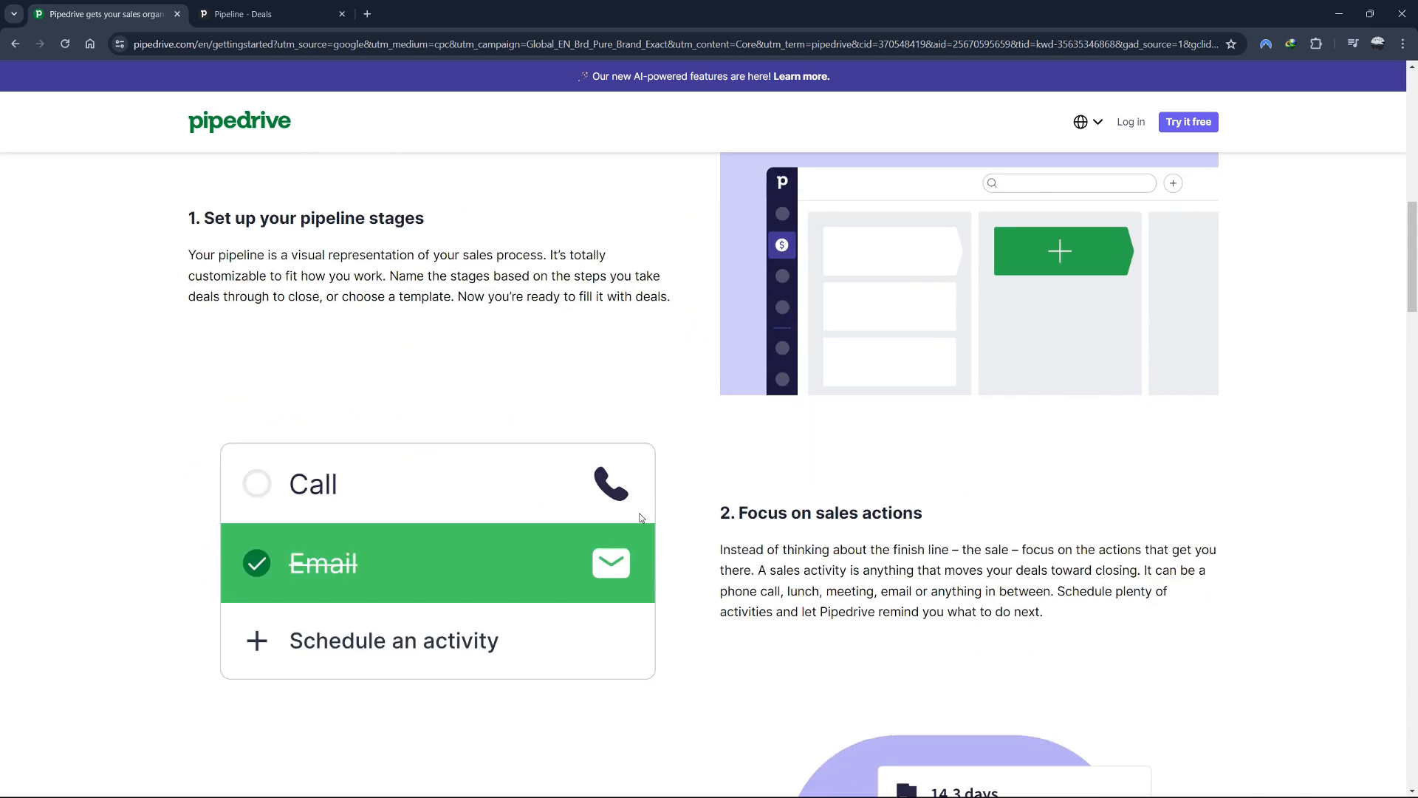
{"action": "left_click_drag", "start_coordinate": [741, 510], "coordinate": [949, 514]}
{"action": "scroll", "coordinate": [998, 521], "scroll_direction": "down", "scroll_amount": 5}
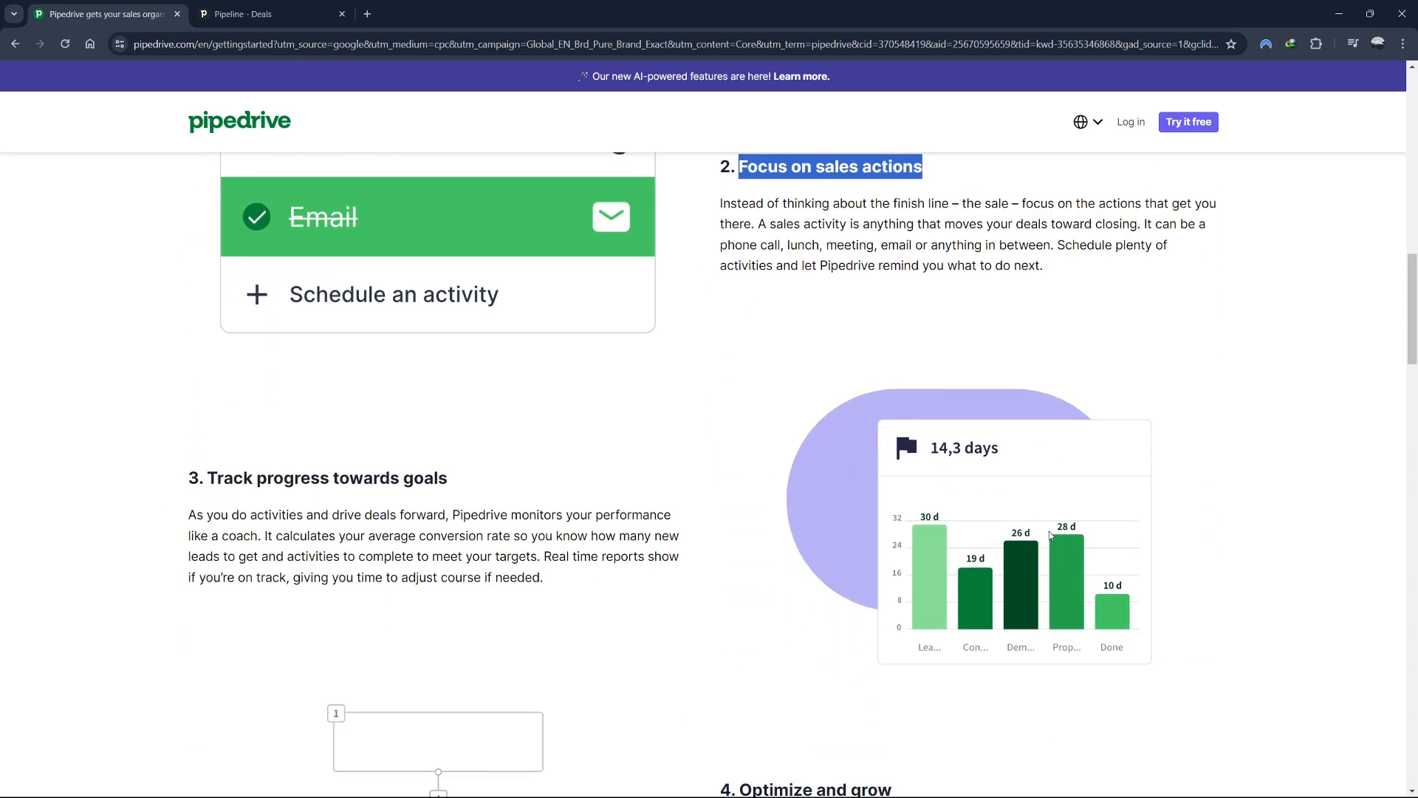
{"action": "left_click_drag", "start_coordinate": [449, 480], "coordinate": [130, 481]}
{"action": "left_click", "coordinate": [133, 479]}
{"action": "scroll", "coordinate": [133, 479], "scroll_direction": "down", "scroll_amount": 6}
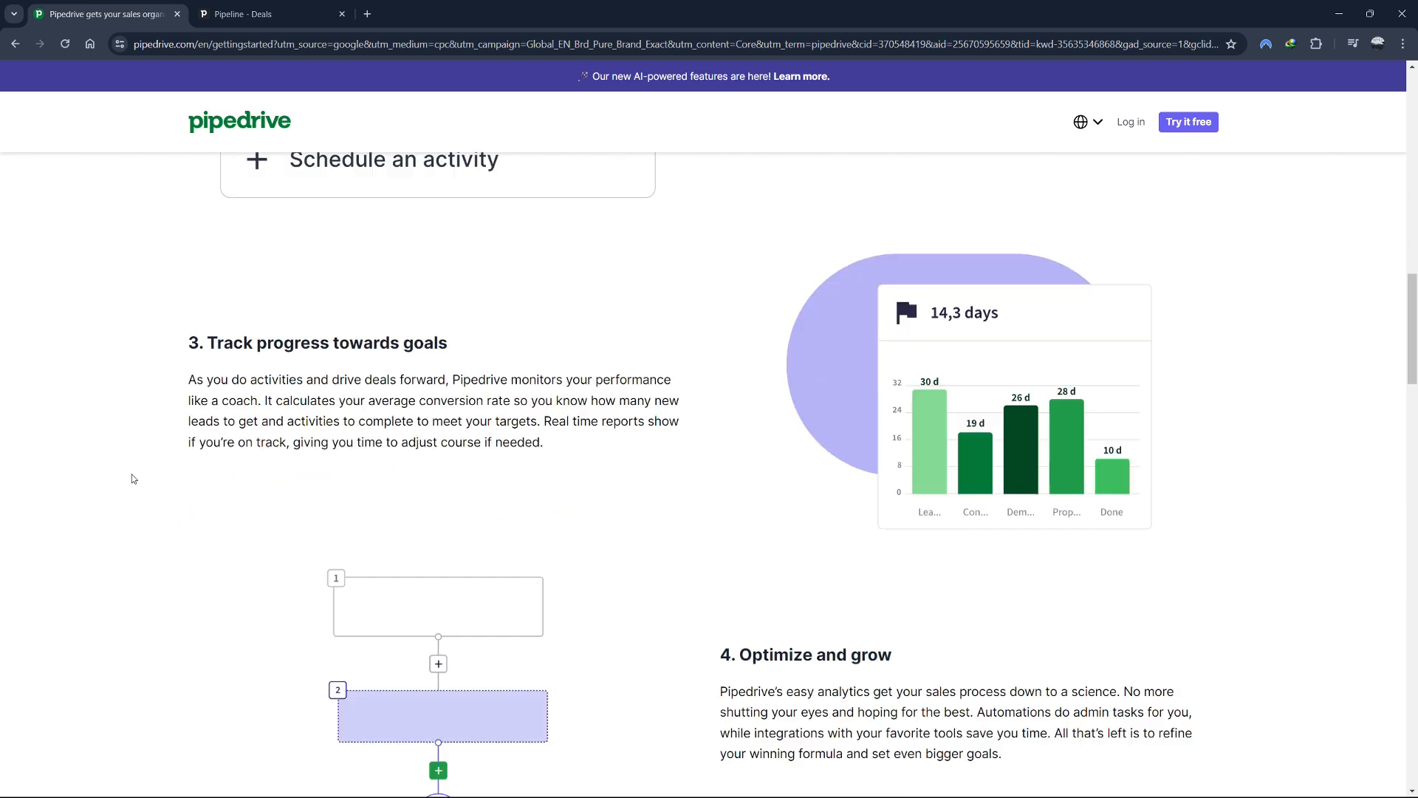
{"action": "scroll", "coordinate": [532, 427], "scroll_direction": "down", "scroll_amount": 1}
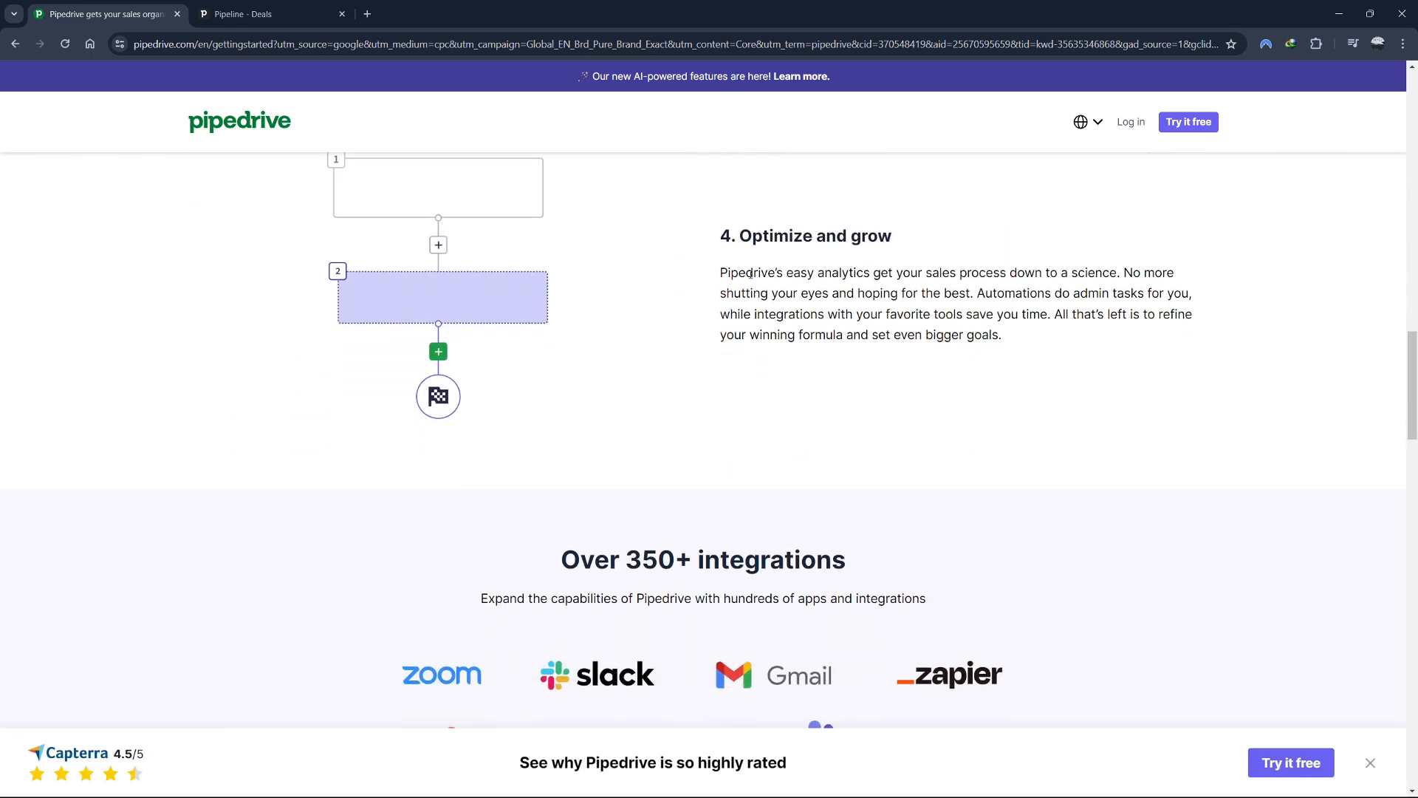
{"action": "scroll", "coordinate": [855, 392], "scroll_direction": "down", "scroll_amount": 7}
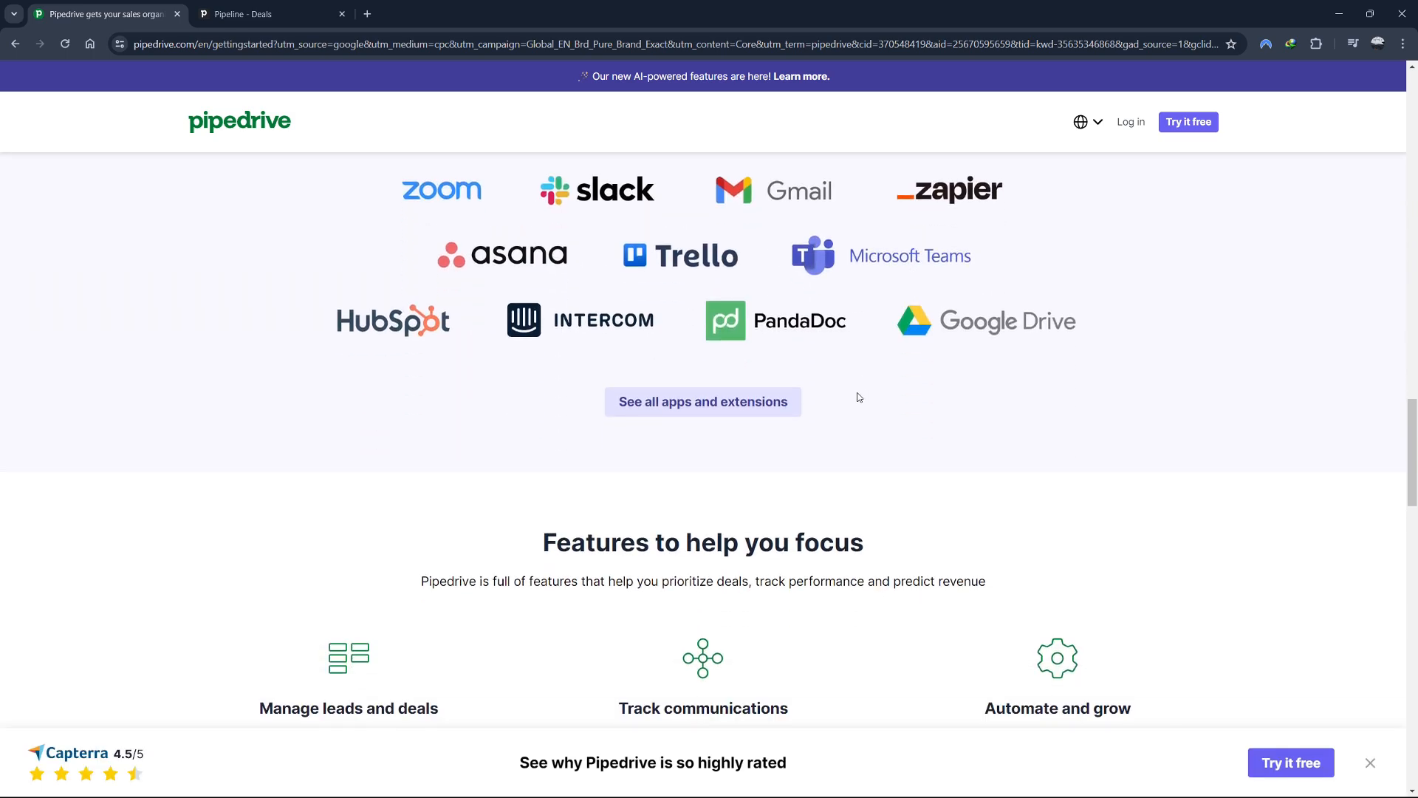
{"action": "scroll", "coordinate": [855, 392], "scroll_direction": "up", "scroll_amount": 7}
{"action": "scroll", "coordinate": [854, 392], "scroll_direction": "up", "scroll_amount": 20}
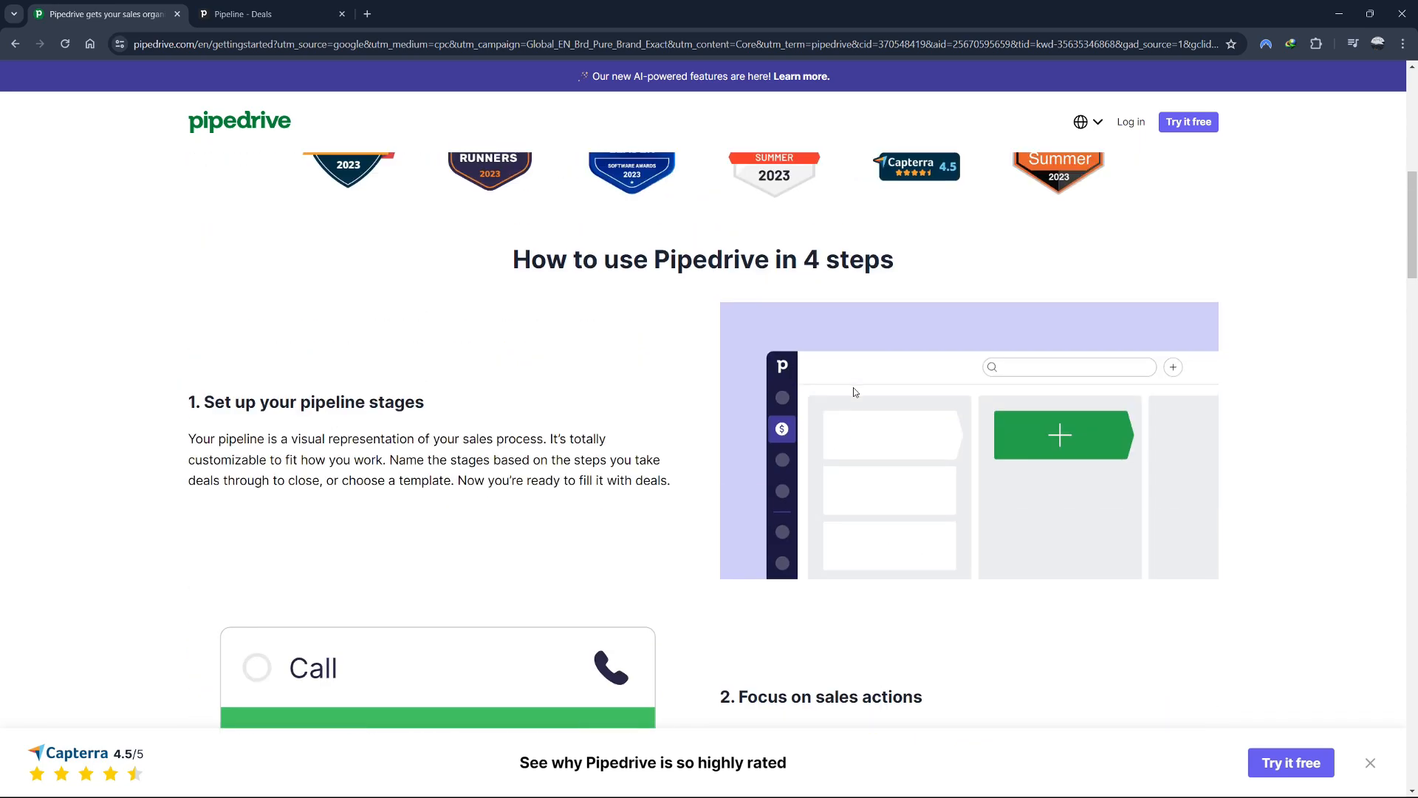
{"action": "scroll", "coordinate": [855, 391], "scroll_direction": "up", "scroll_amount": 5}
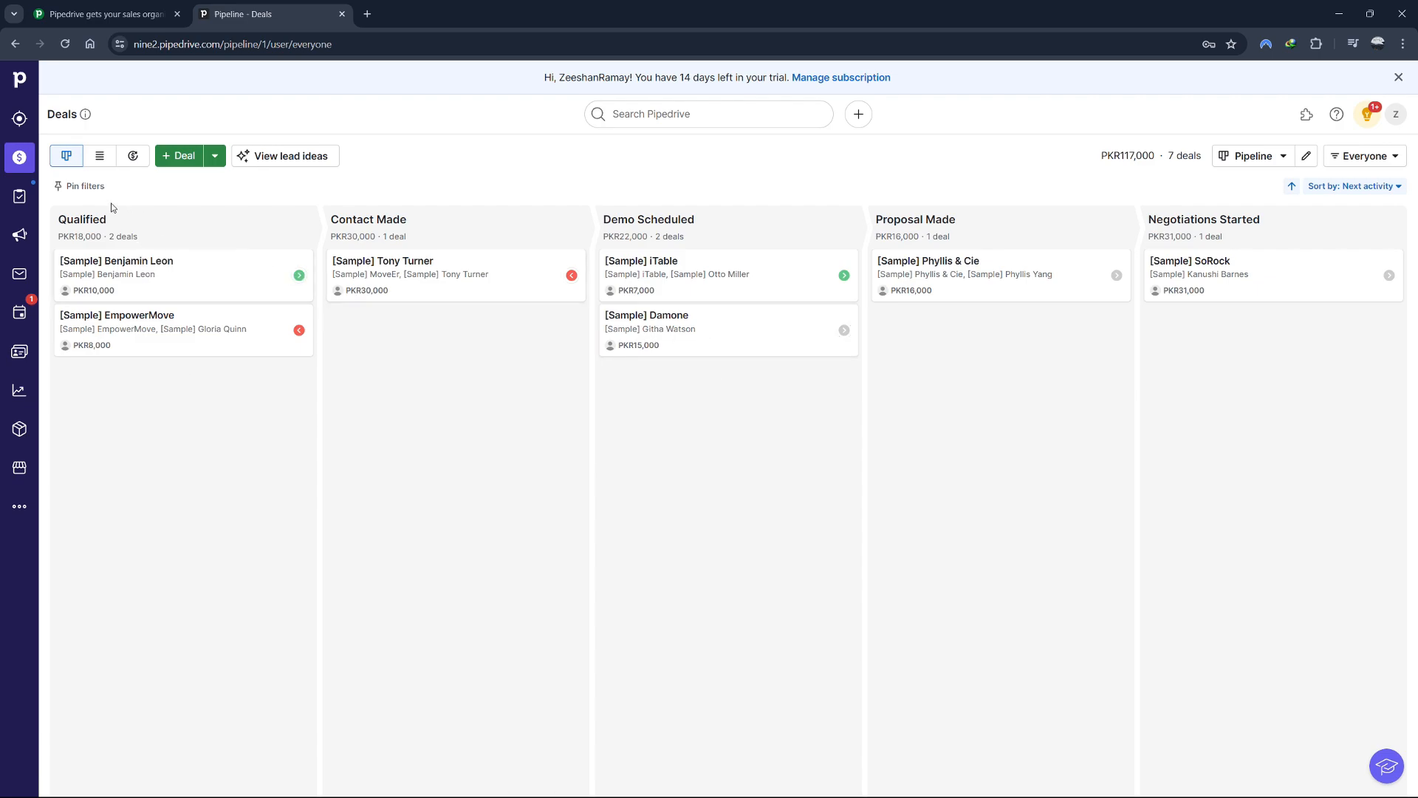
Start a new lead in the Leads Inbox with the contact person's full name, organization Youtube and a value of 5000.
{"action": "left_click", "coordinate": [19, 118]}
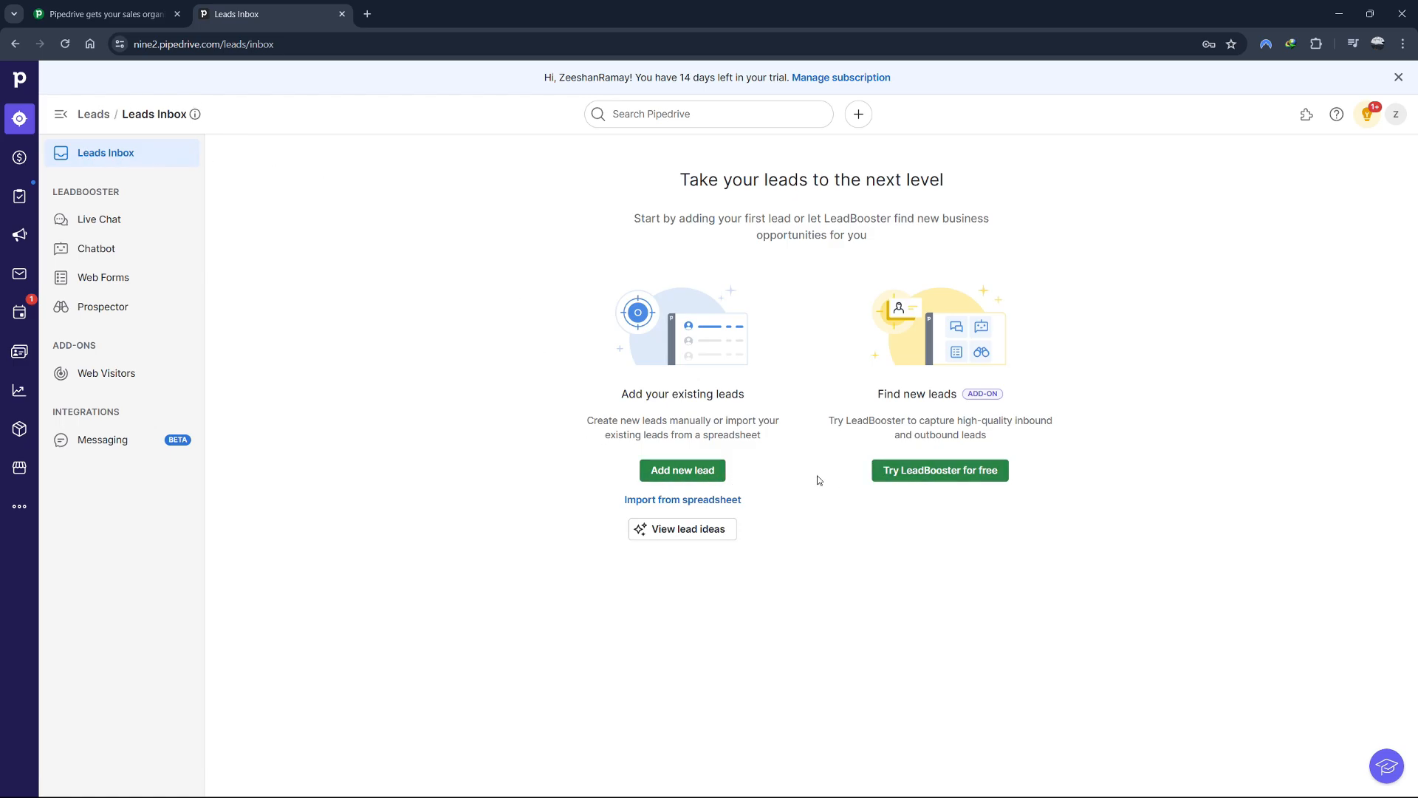
{"action": "left_click", "coordinate": [700, 477]}
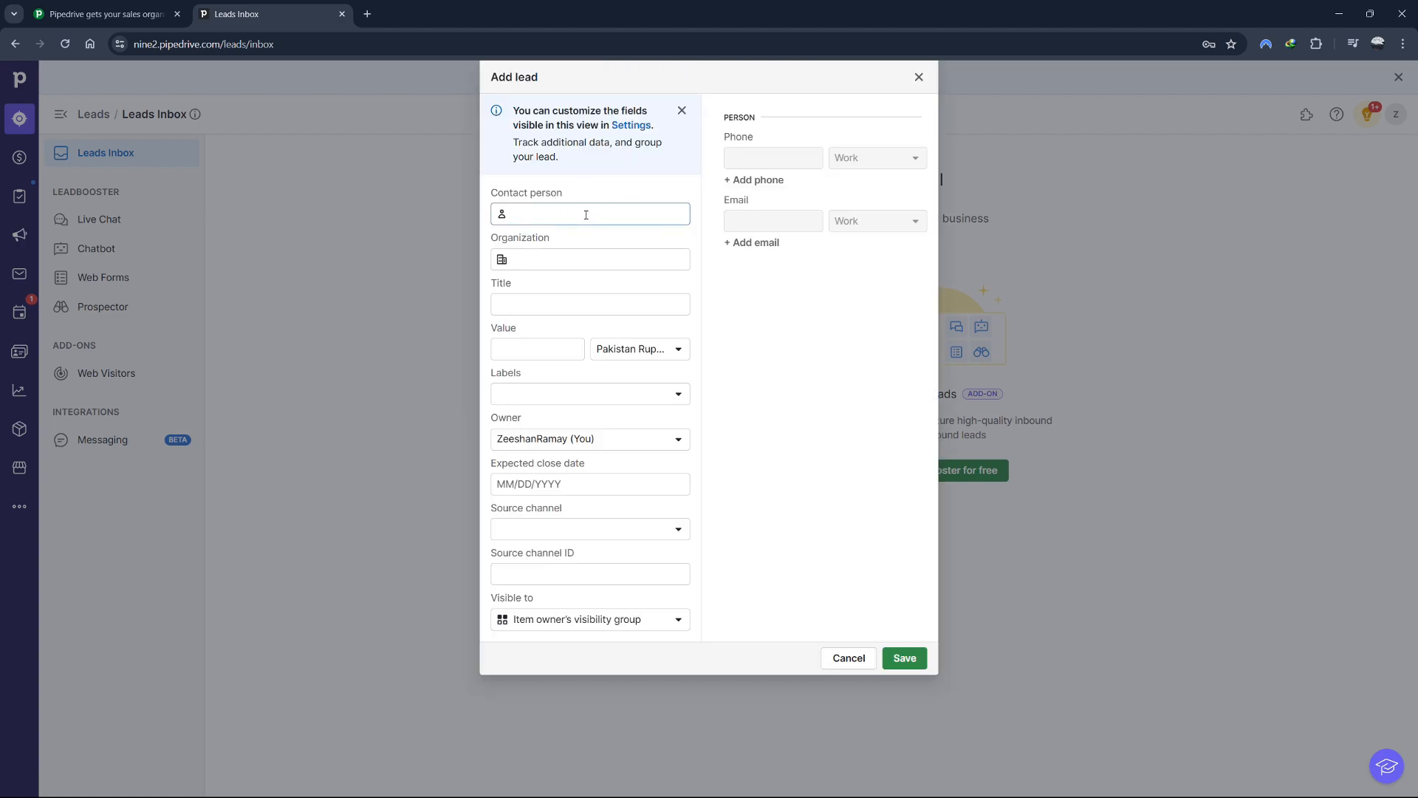
{"action": "type", "text": "John Smith"}
{"action": "left_click", "coordinate": [572, 251]}
{"action": "type", "text": "Youtube"}
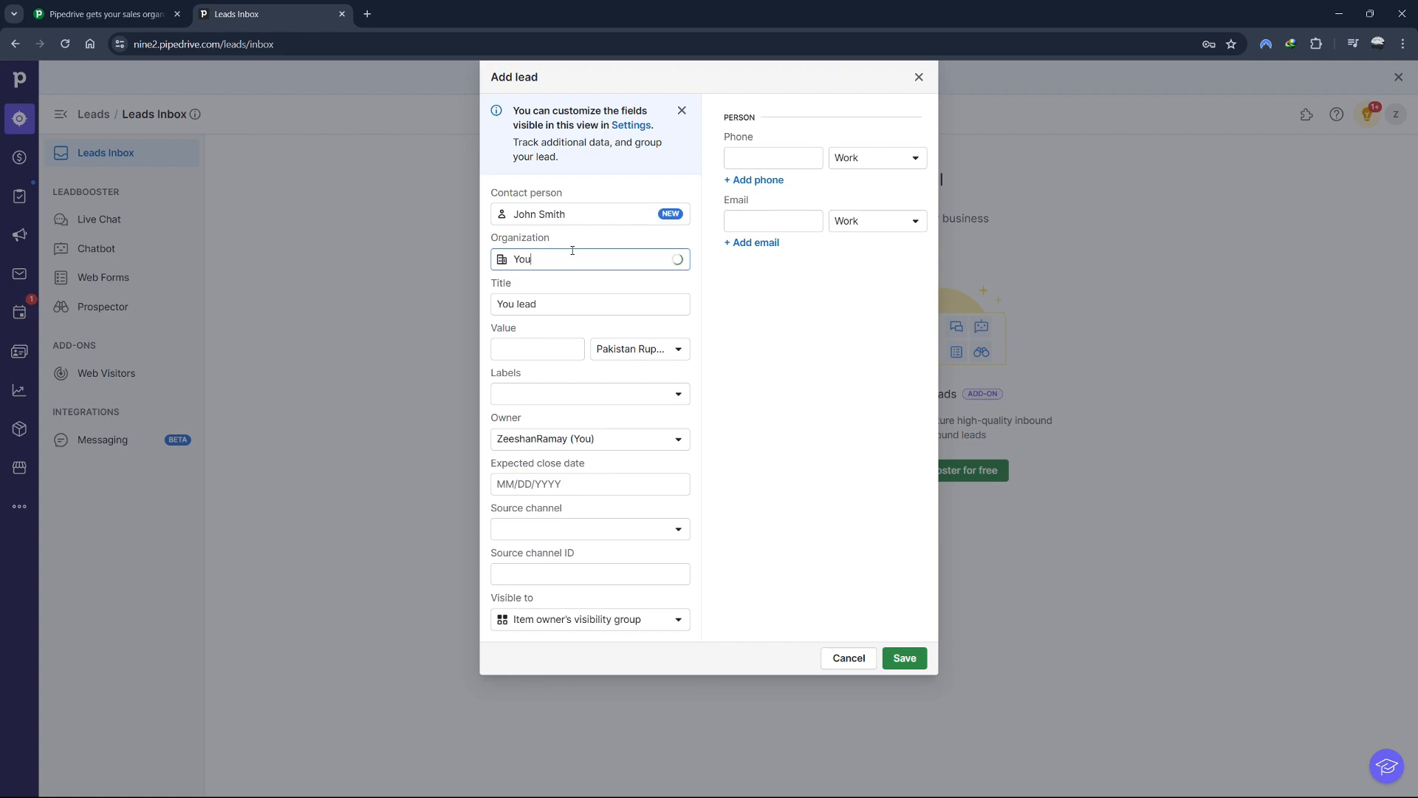
{"action": "left_click", "coordinate": [555, 353]}
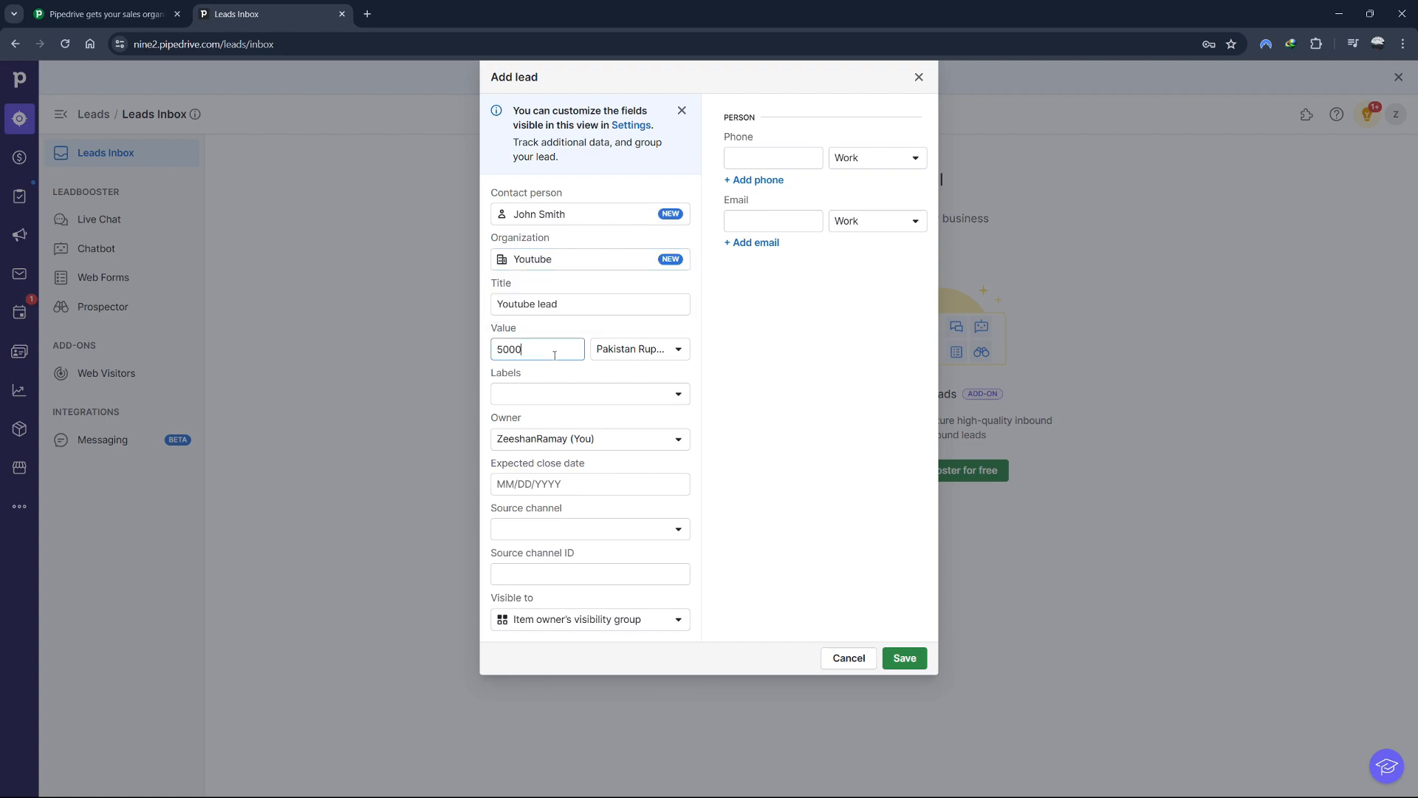
{"action": "left_click_drag", "start_coordinate": [570, 212], "coordinate": [509, 215]}
{"action": "left_click_drag", "start_coordinate": [559, 259], "coordinate": [499, 277]}
{"action": "left_click", "coordinate": [553, 356]}
{"action": "left_click_drag", "start_coordinate": [552, 355], "coordinate": [485, 357]}
Give the lead the Warm label and save it.
{"action": "left_click", "coordinate": [584, 410]}
{"action": "left_click", "coordinate": [584, 397]}
{"action": "left_click", "coordinate": [583, 442]}
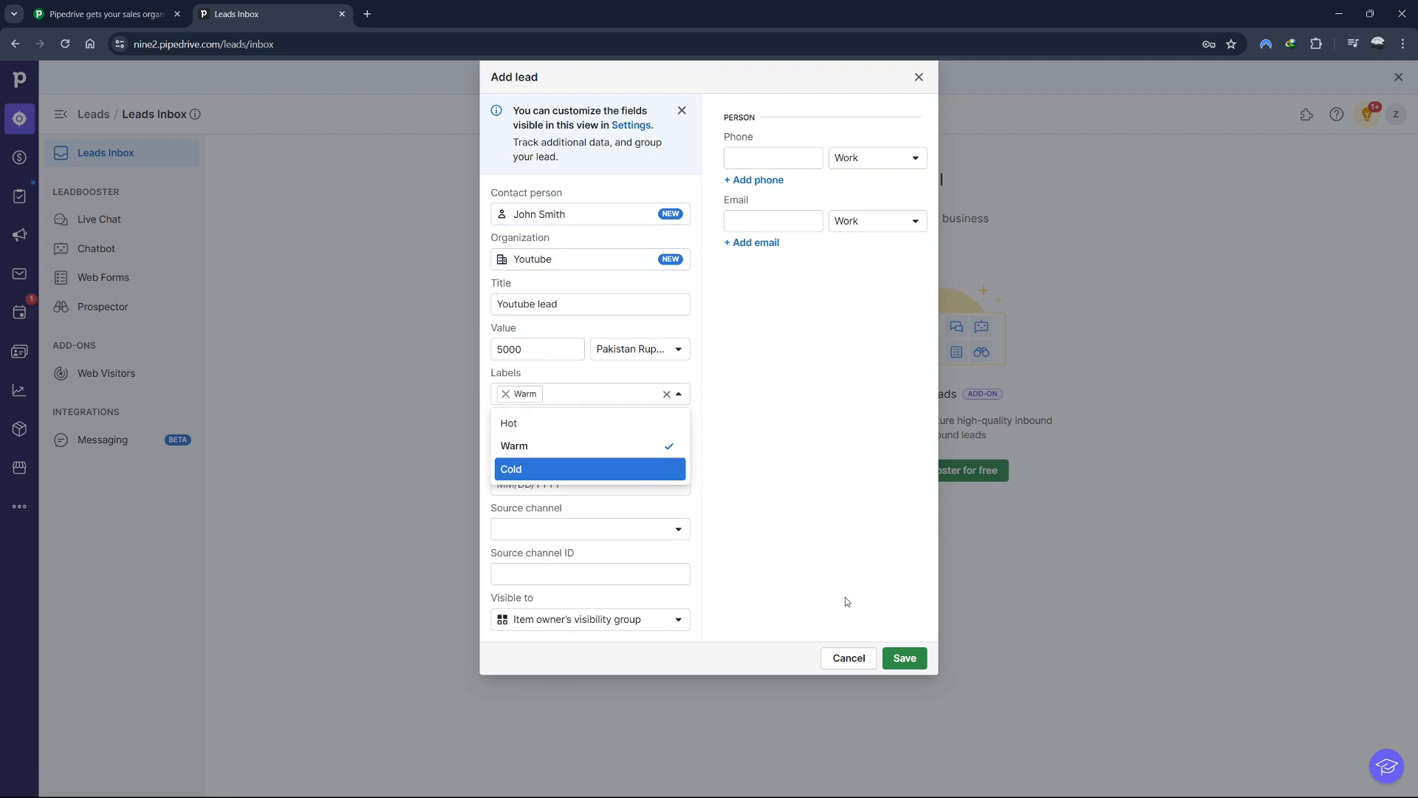
{"action": "left_click", "coordinate": [906, 658]}
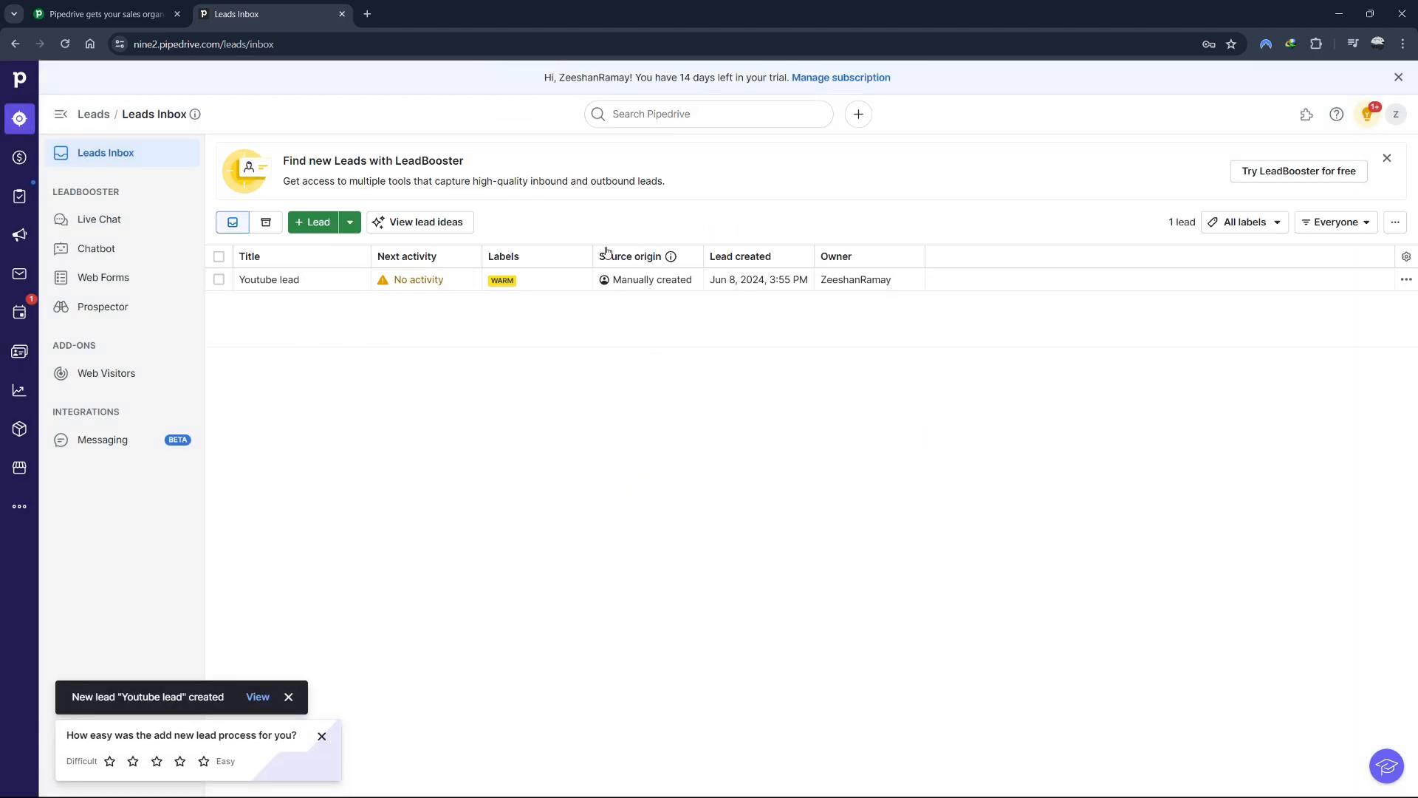
Open the Youtube lead and schedule a call activity titled "caLL" for tomorrow.
{"action": "left_click", "coordinate": [291, 285]}
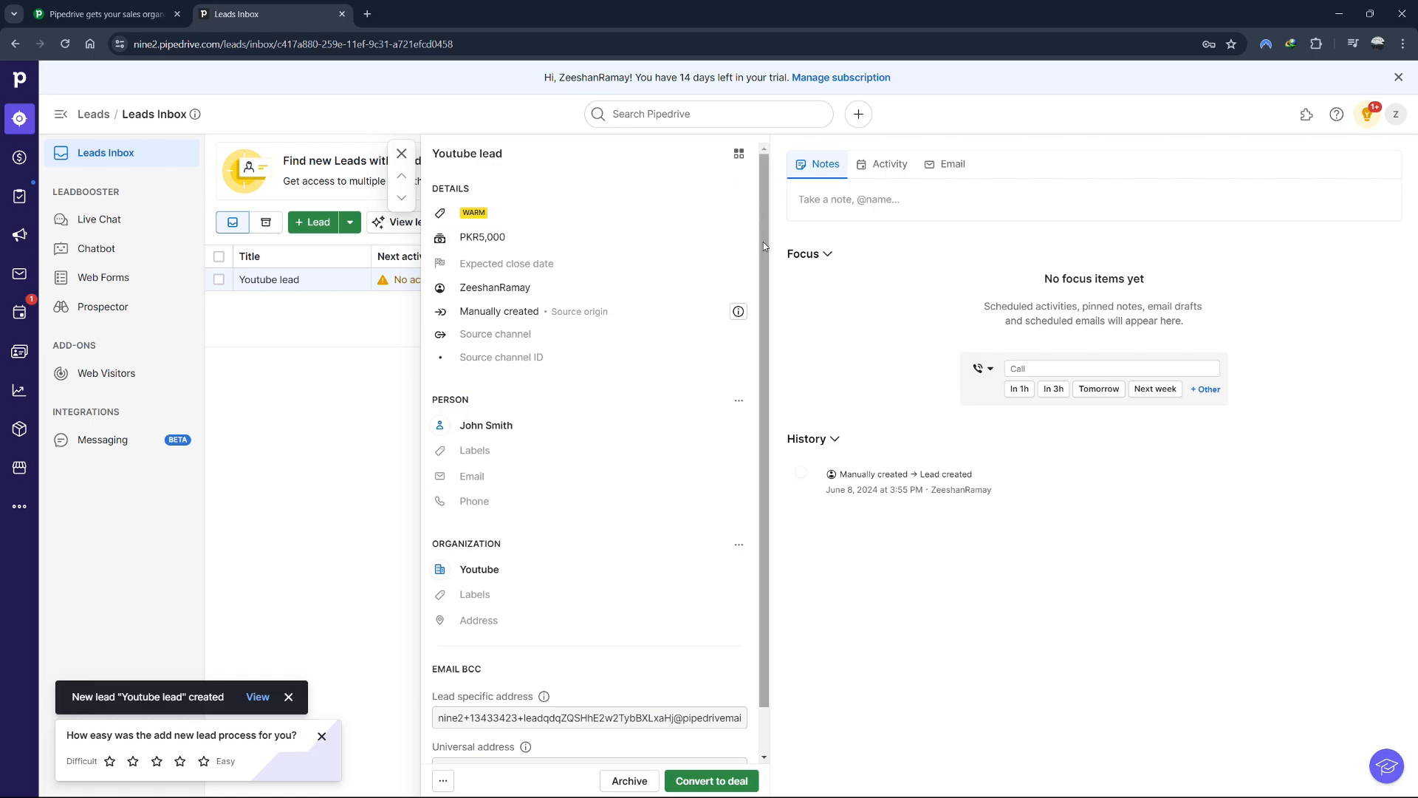
{"action": "scroll", "coordinate": [767, 249], "scroll_direction": "down", "scroll_amount": 1}
{"action": "left_click", "coordinate": [1045, 371]}
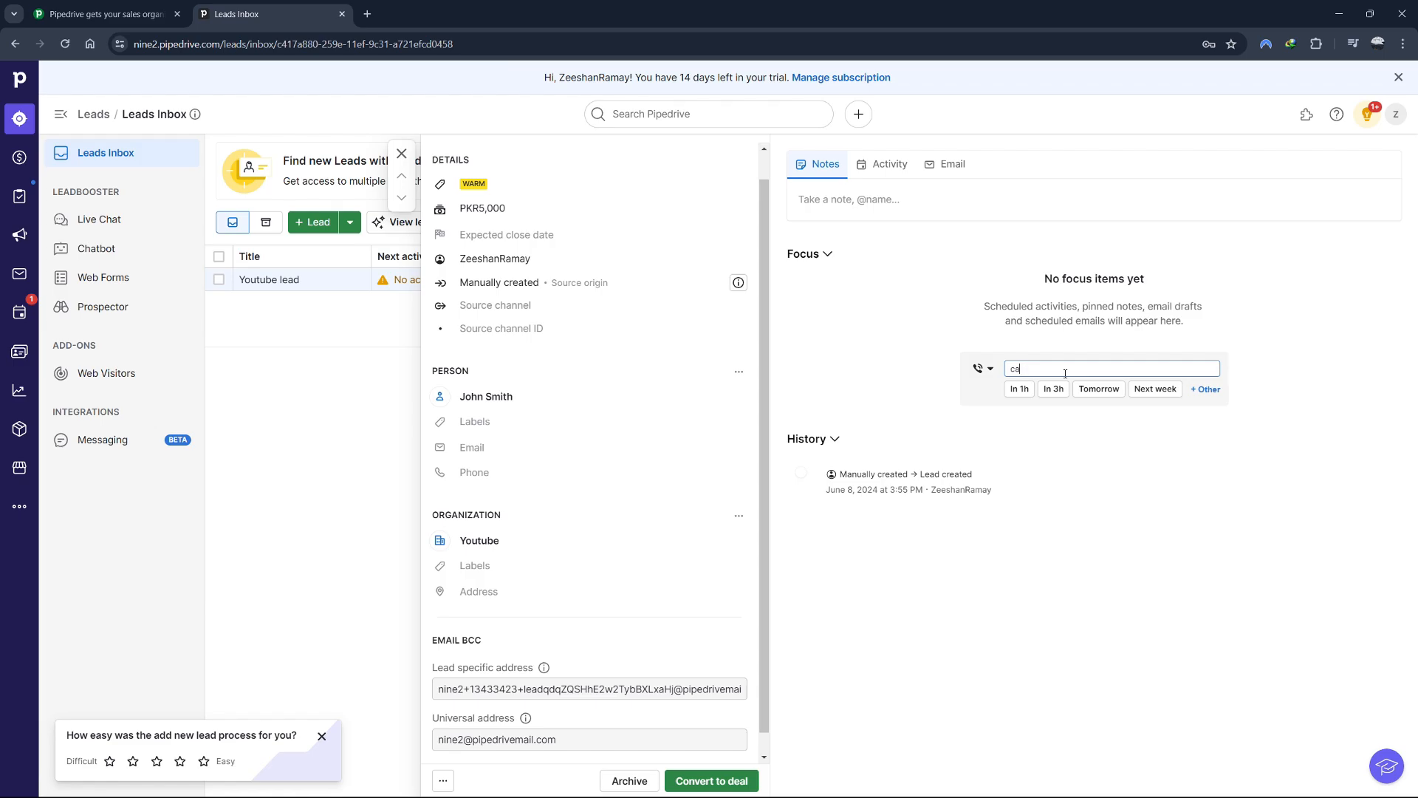
{"action": "key", "text": "Return"}
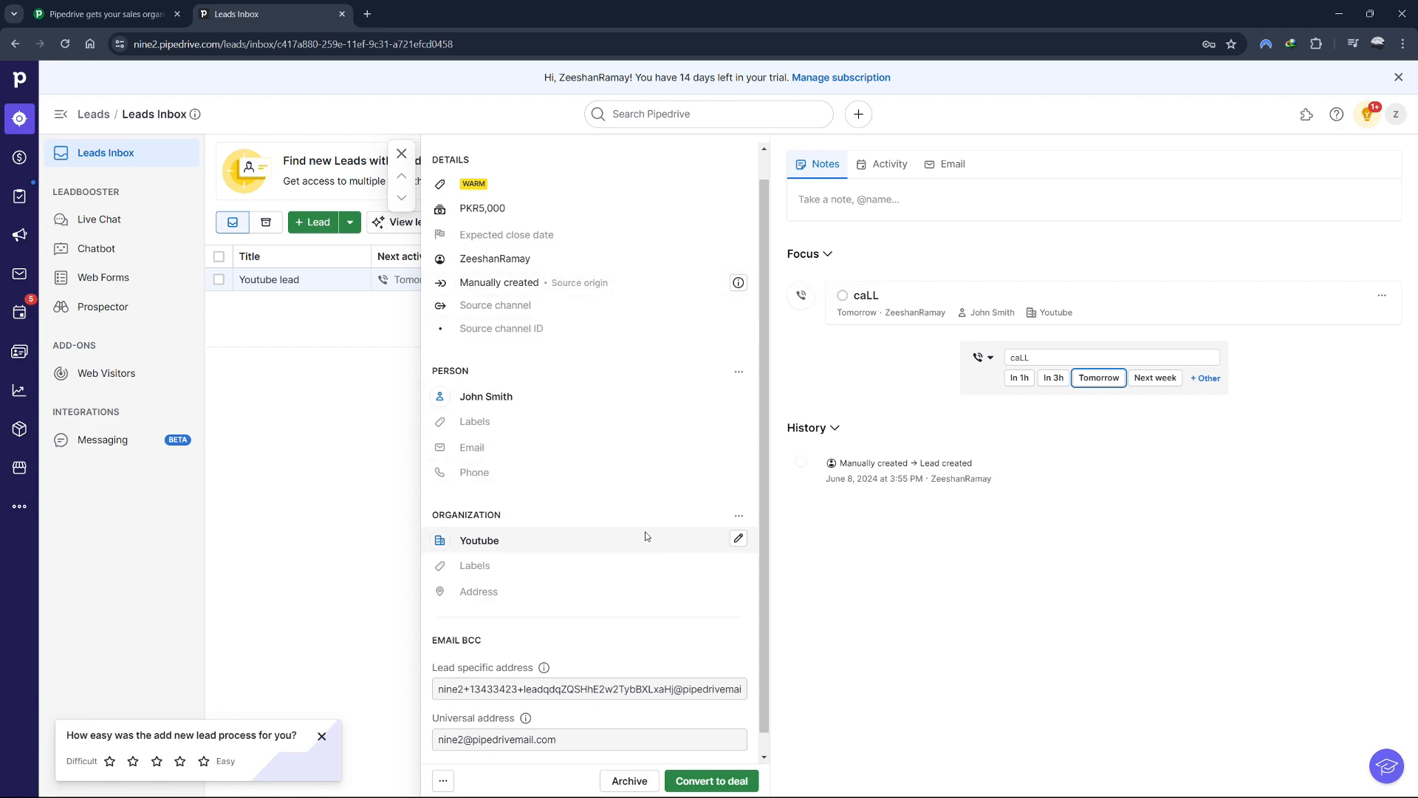
Convert the Youtube lead to a deal in the existing pipeline and save it.
{"action": "scroll", "coordinate": [681, 538], "scroll_direction": "down", "scroll_amount": 1}
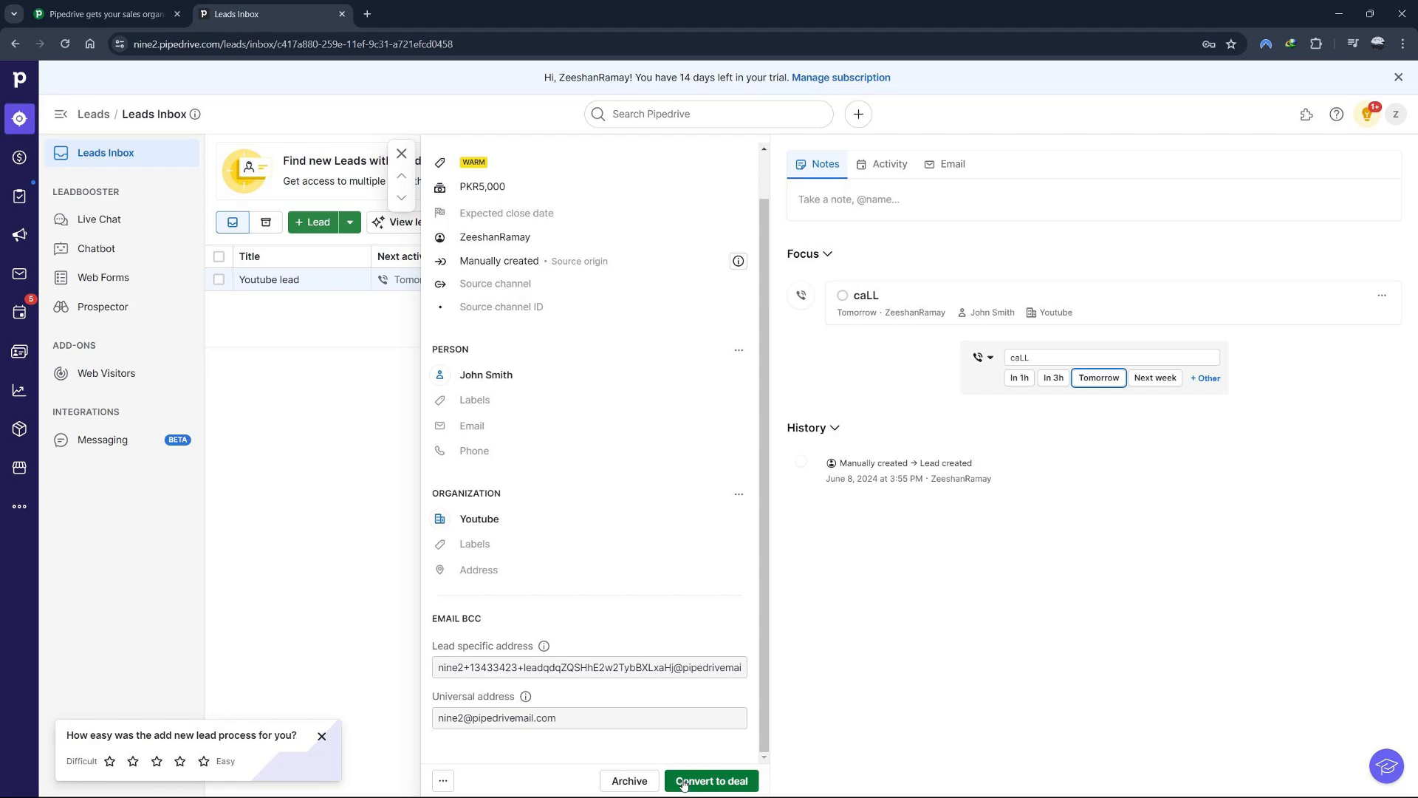
{"action": "left_click", "coordinate": [712, 788]}
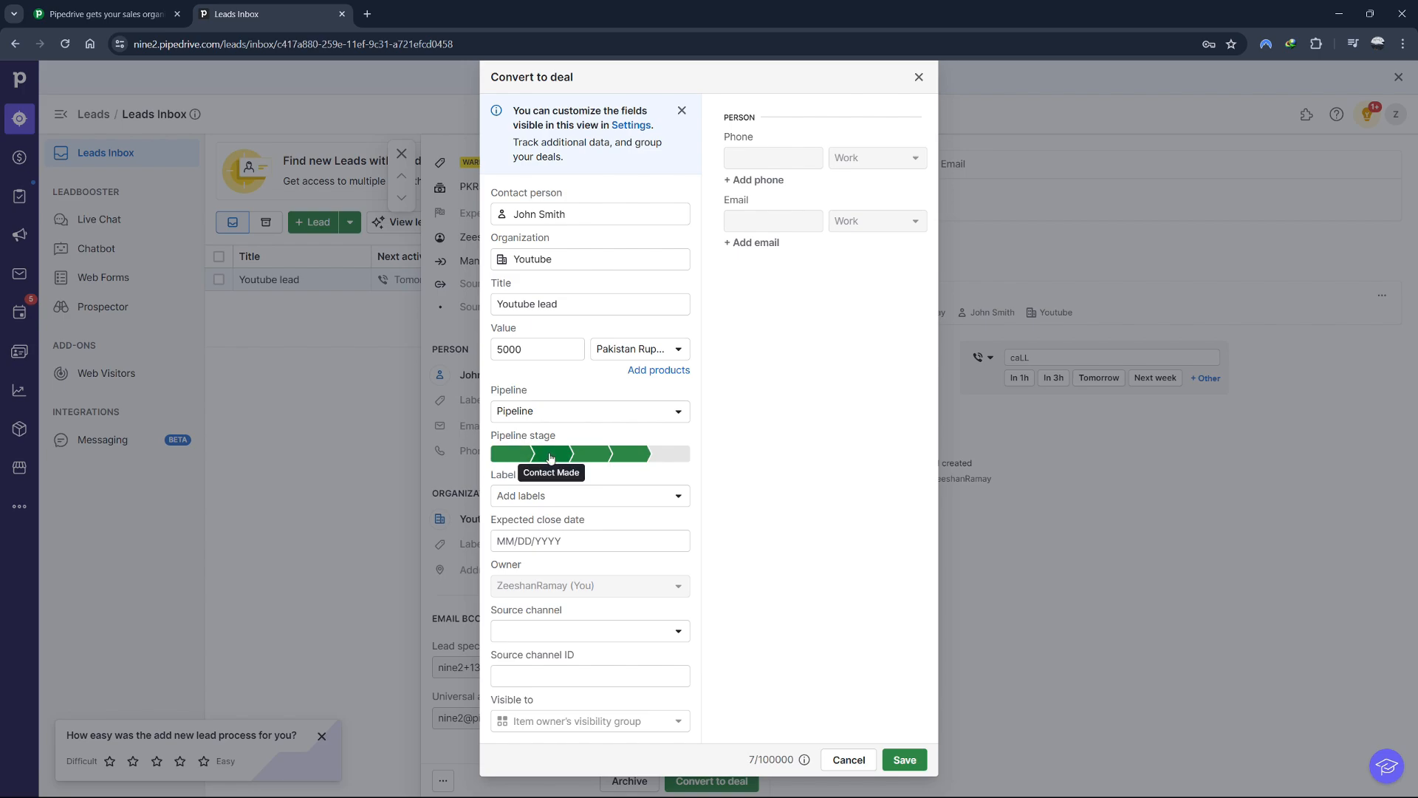
{"action": "left_click", "coordinate": [905, 759]}
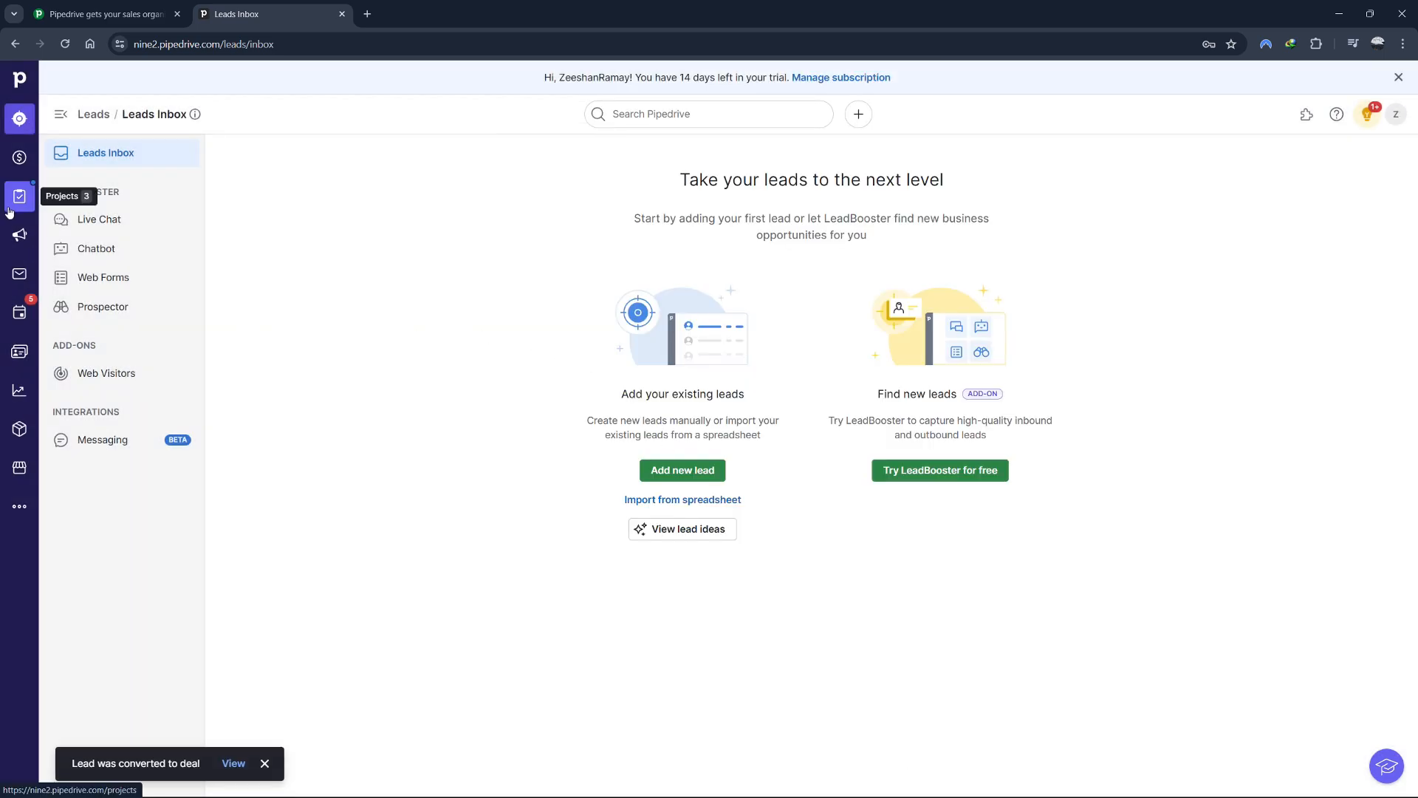
Open the Youtube lead deal from the deals pipeline and examine its call, email and file options.
{"action": "left_click", "coordinate": [18, 169]}
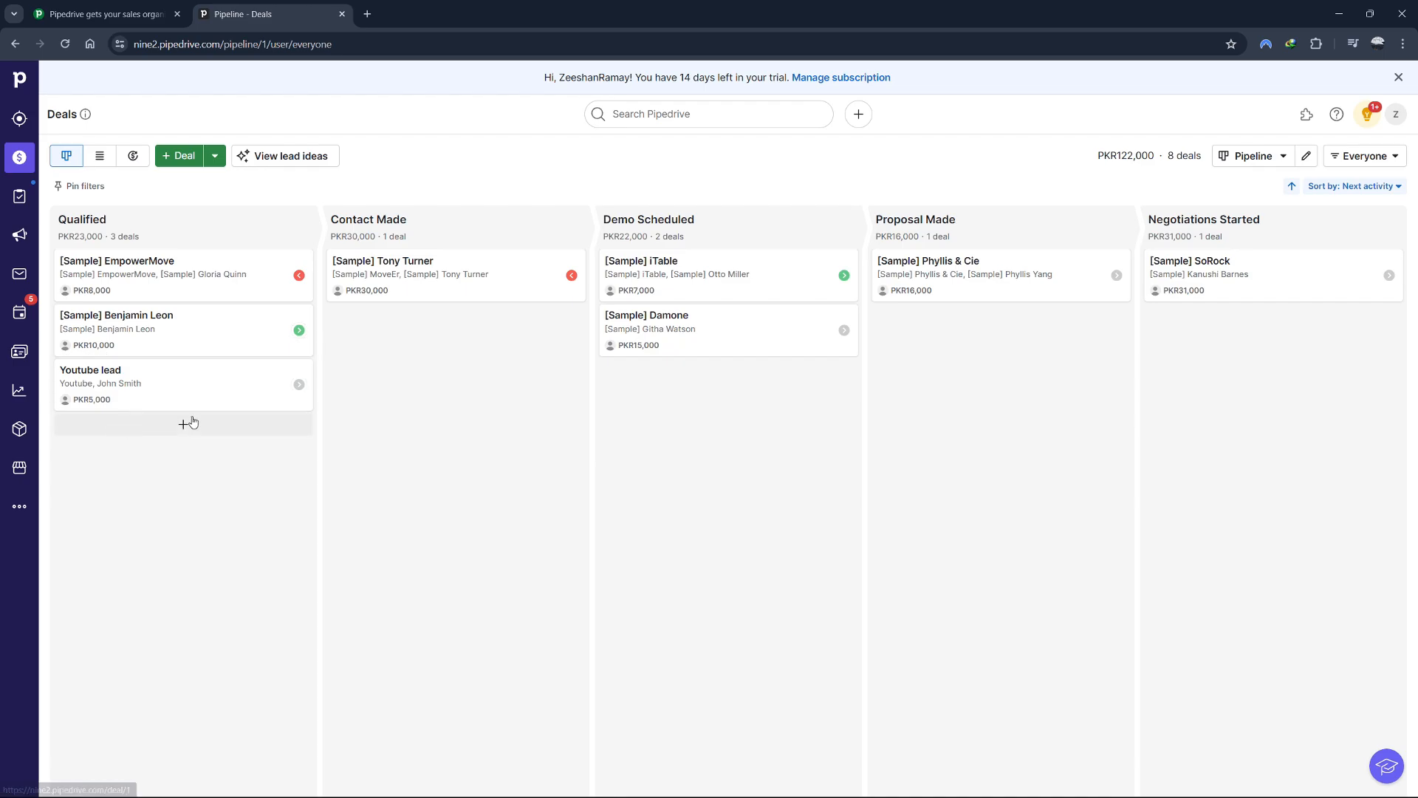
{"action": "left_click", "coordinate": [116, 374]}
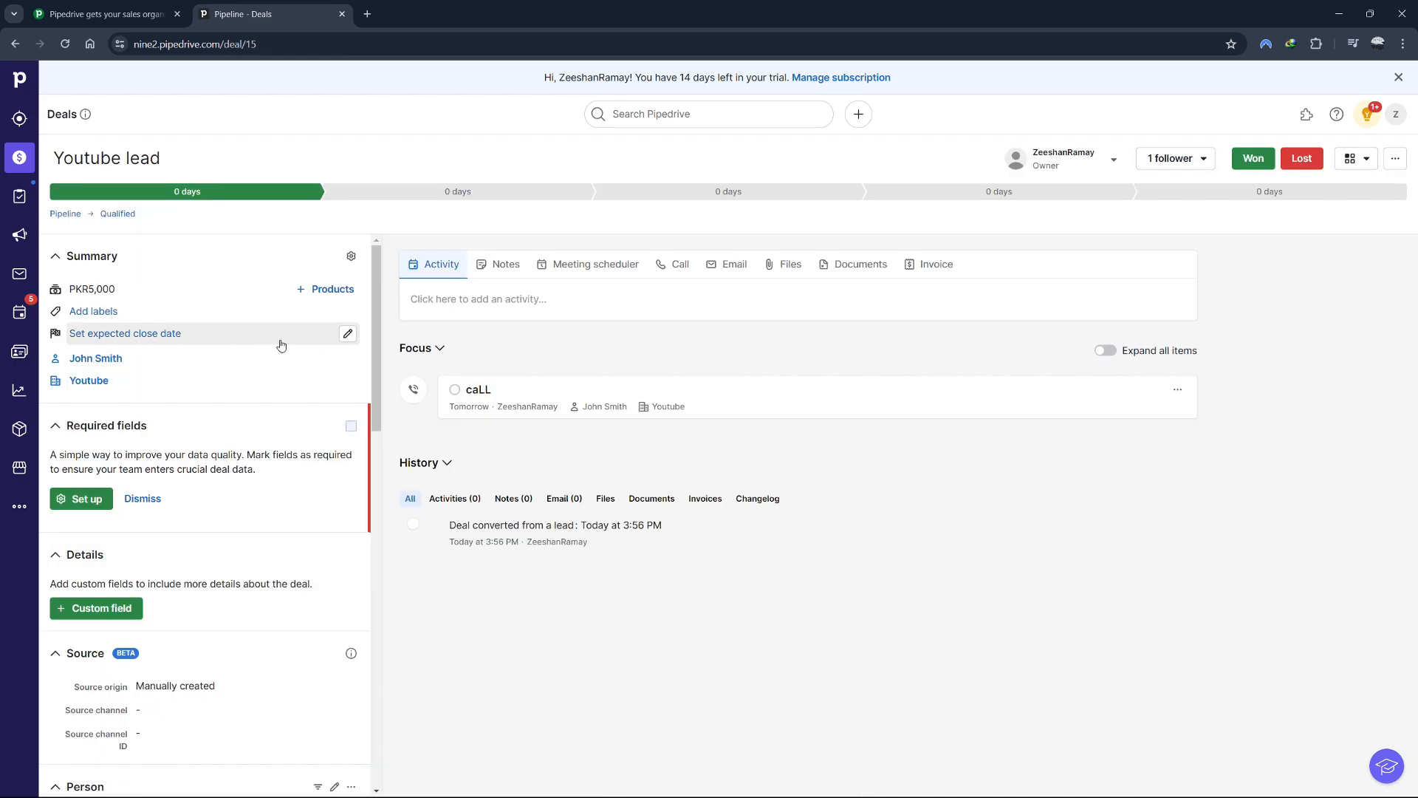
{"action": "left_click", "coordinate": [674, 265]}
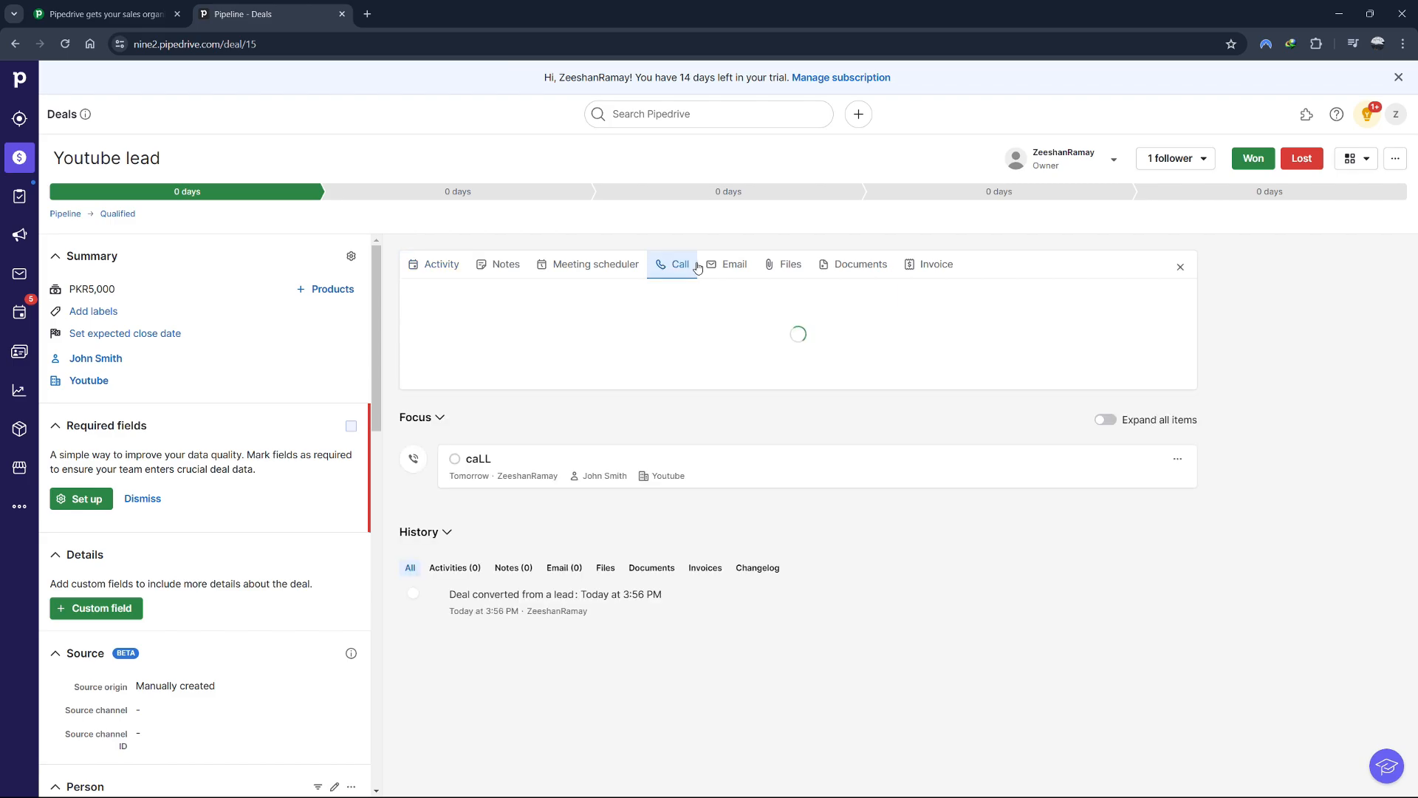
{"action": "left_click", "coordinate": [736, 266]}
{"action": "left_click", "coordinate": [788, 265]}
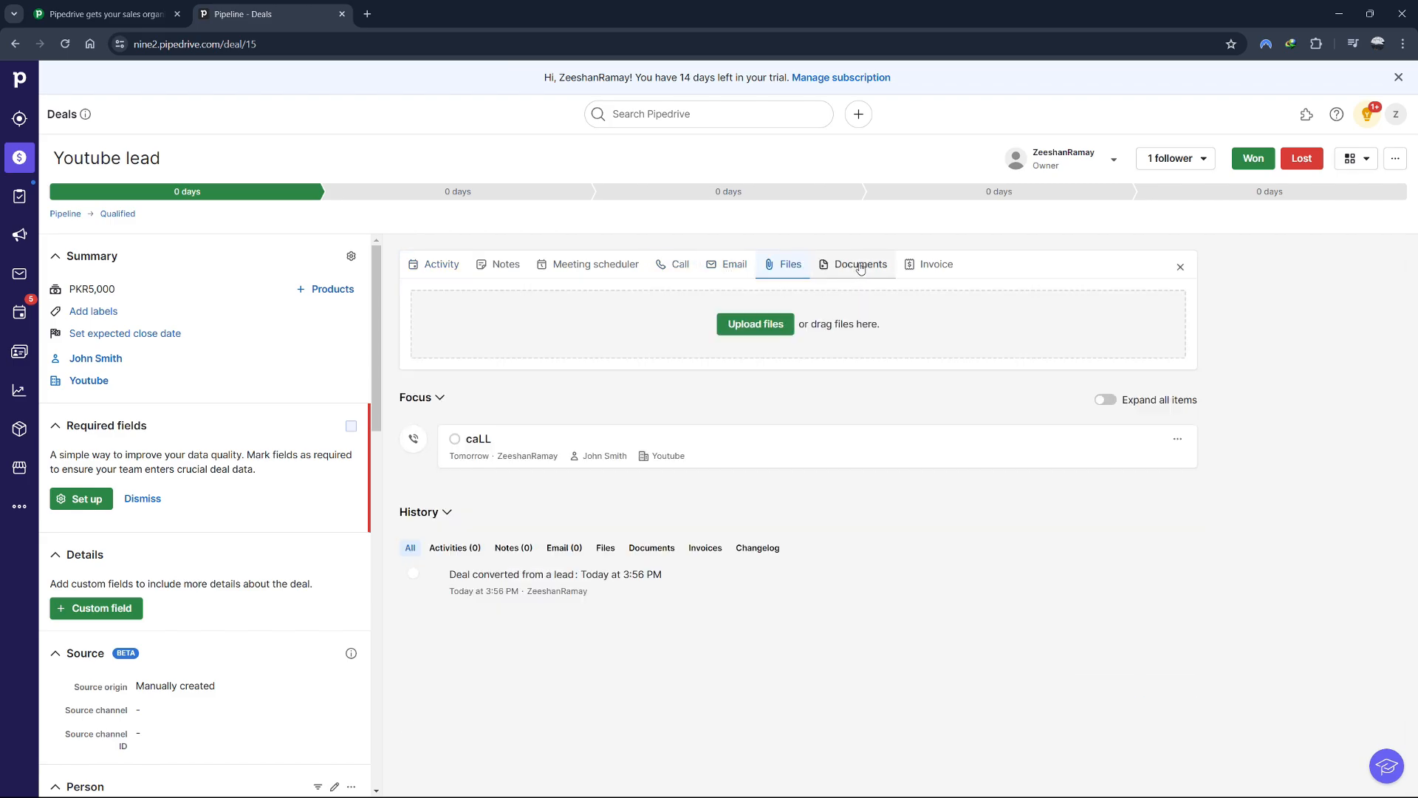
{"action": "left_click", "coordinate": [733, 266]}
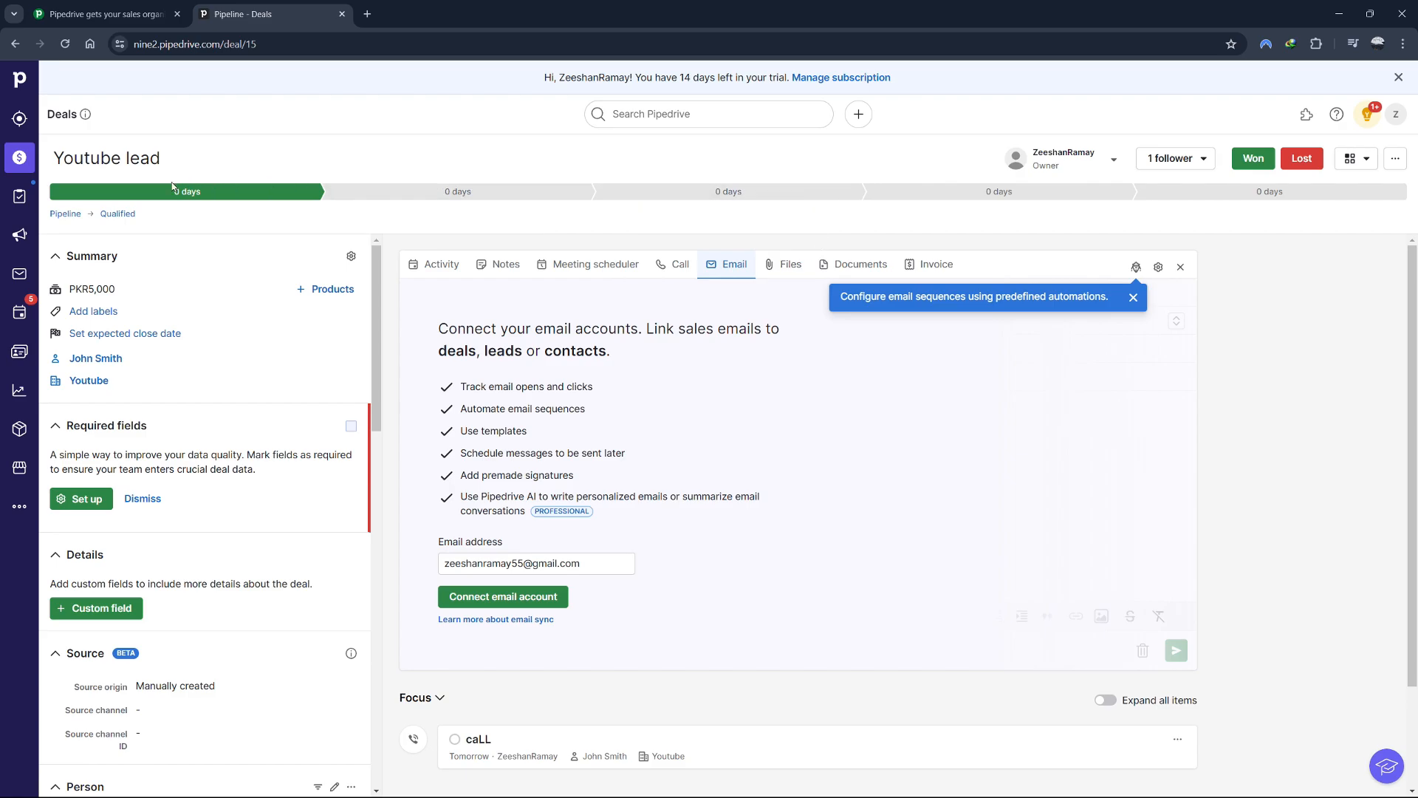
Open the deals pipeline for editing and move the Qualified stage between Contact Made and Demo Scheduled.
{"action": "left_click", "coordinate": [13, 159]}
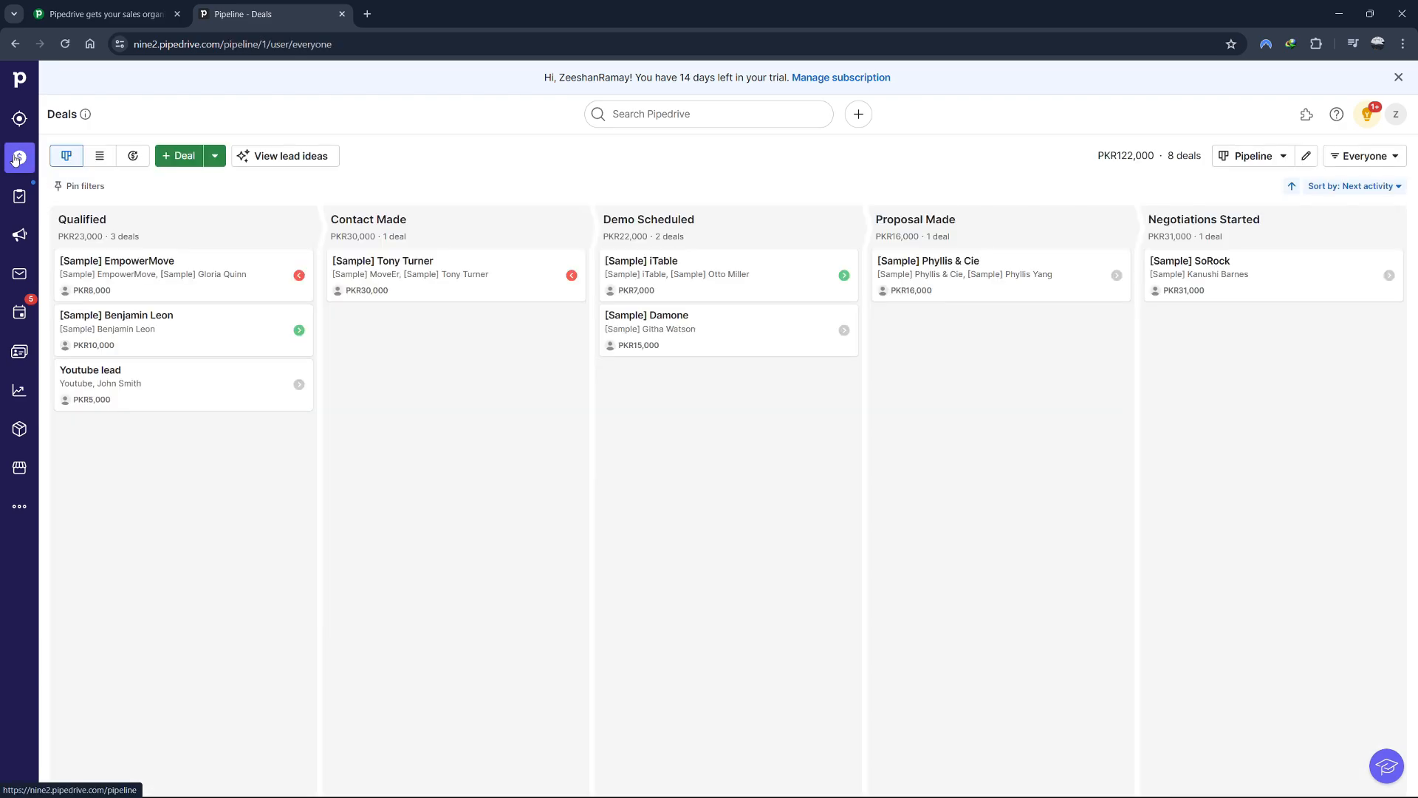
{"action": "left_click", "coordinate": [1307, 157]}
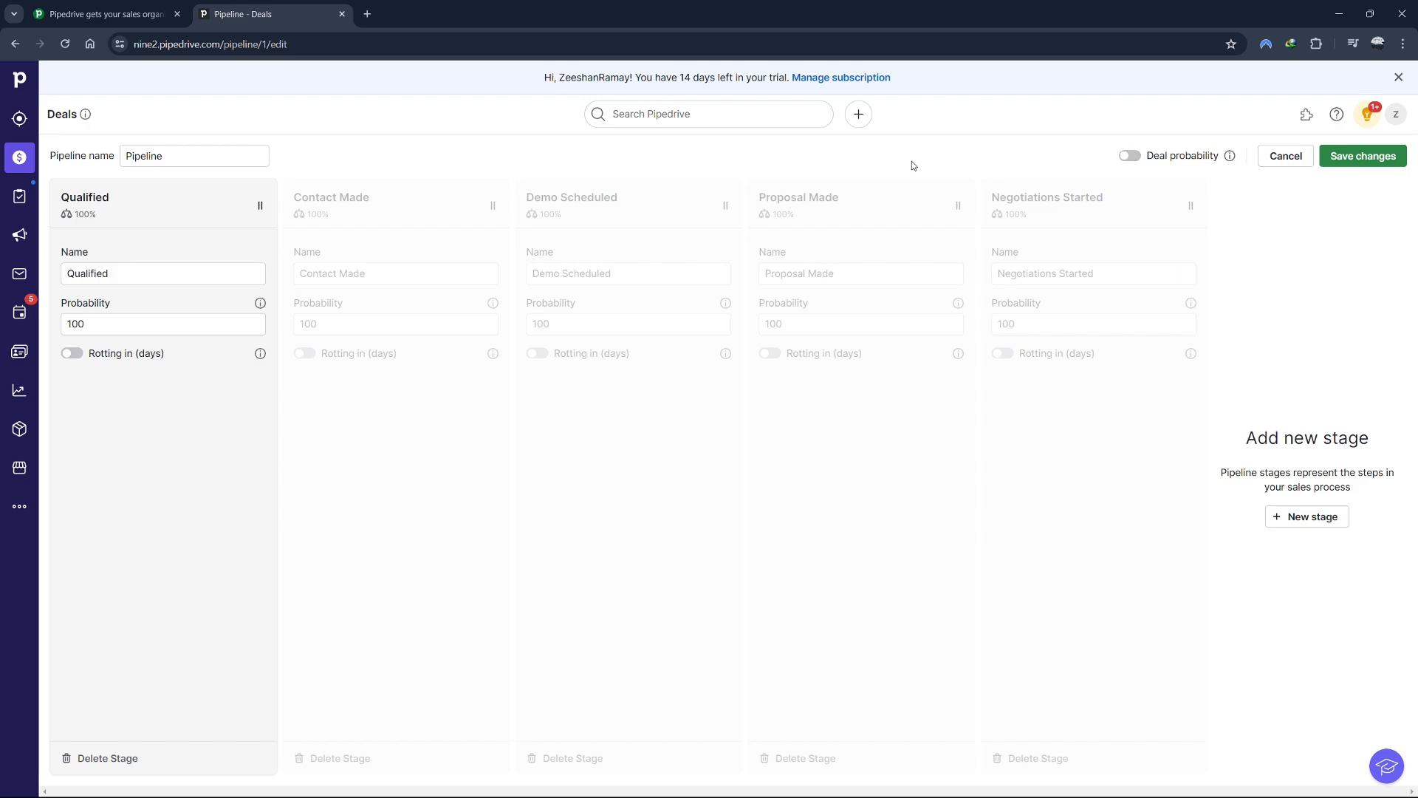
{"action": "left_click_drag", "start_coordinate": [256, 200], "coordinate": [536, 207]}
{"action": "double_click", "coordinate": [325, 333]}
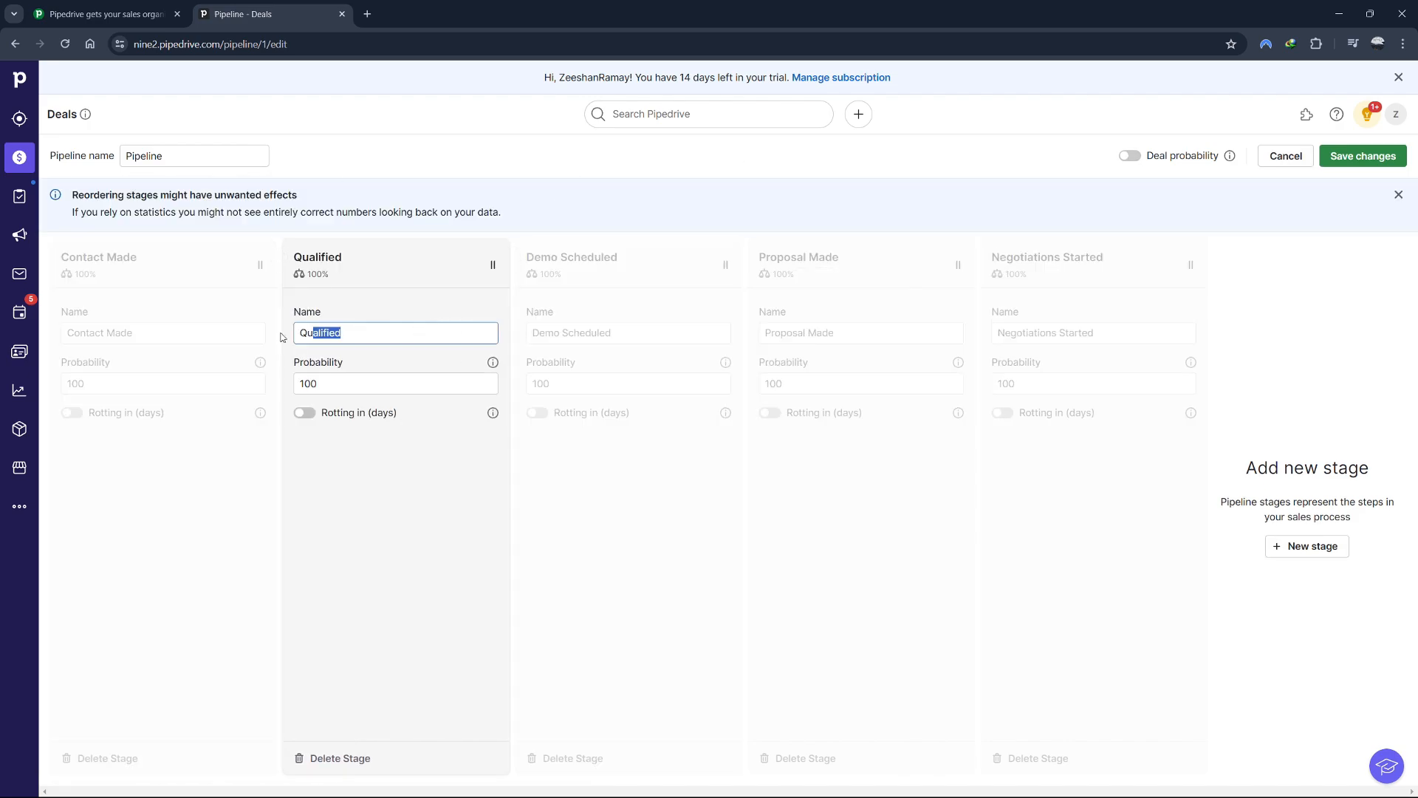
{"action": "left_click", "coordinate": [337, 380]}
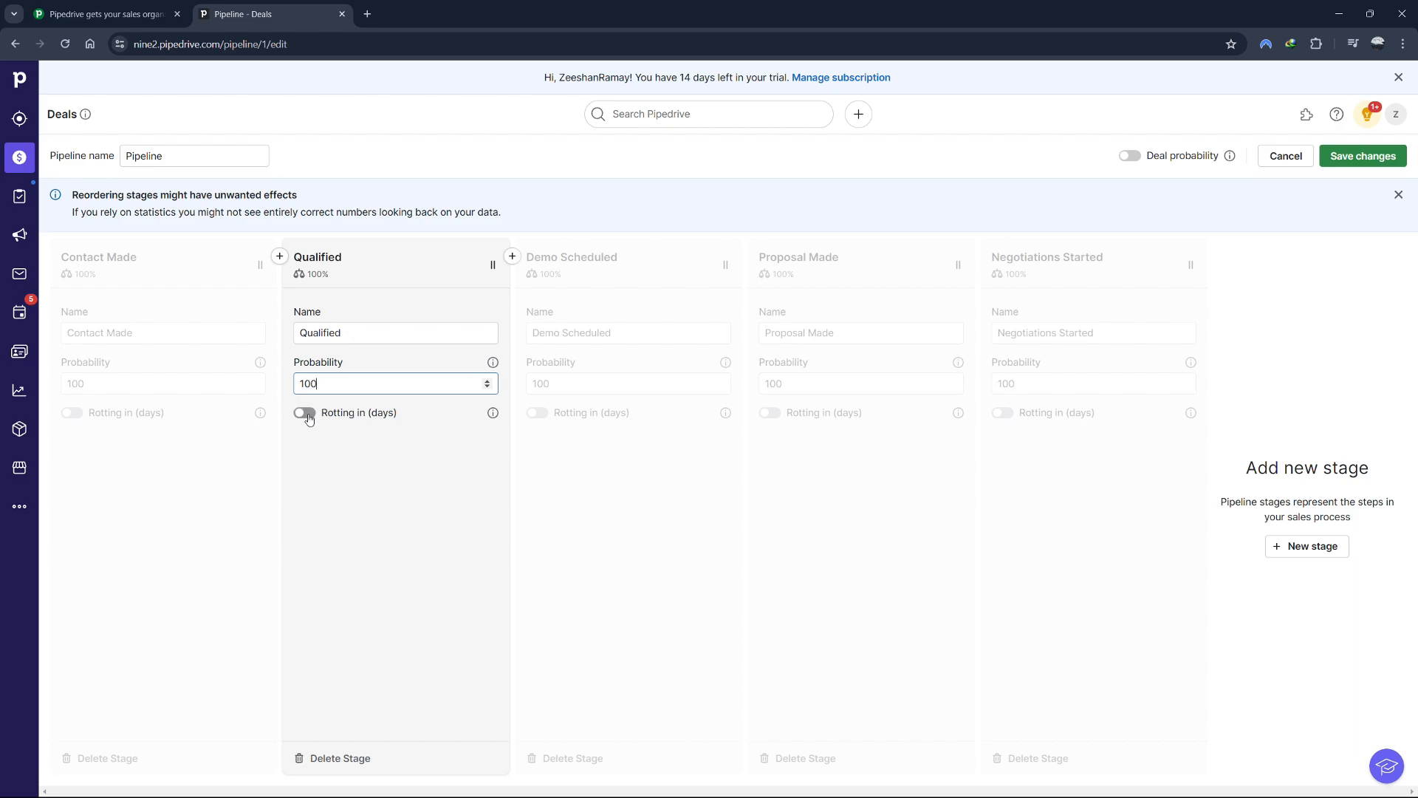
Try out an added stage by placing it between Demo Scheduled and Proposal Made, and delete it.
{"action": "left_click", "coordinate": [512, 259]}
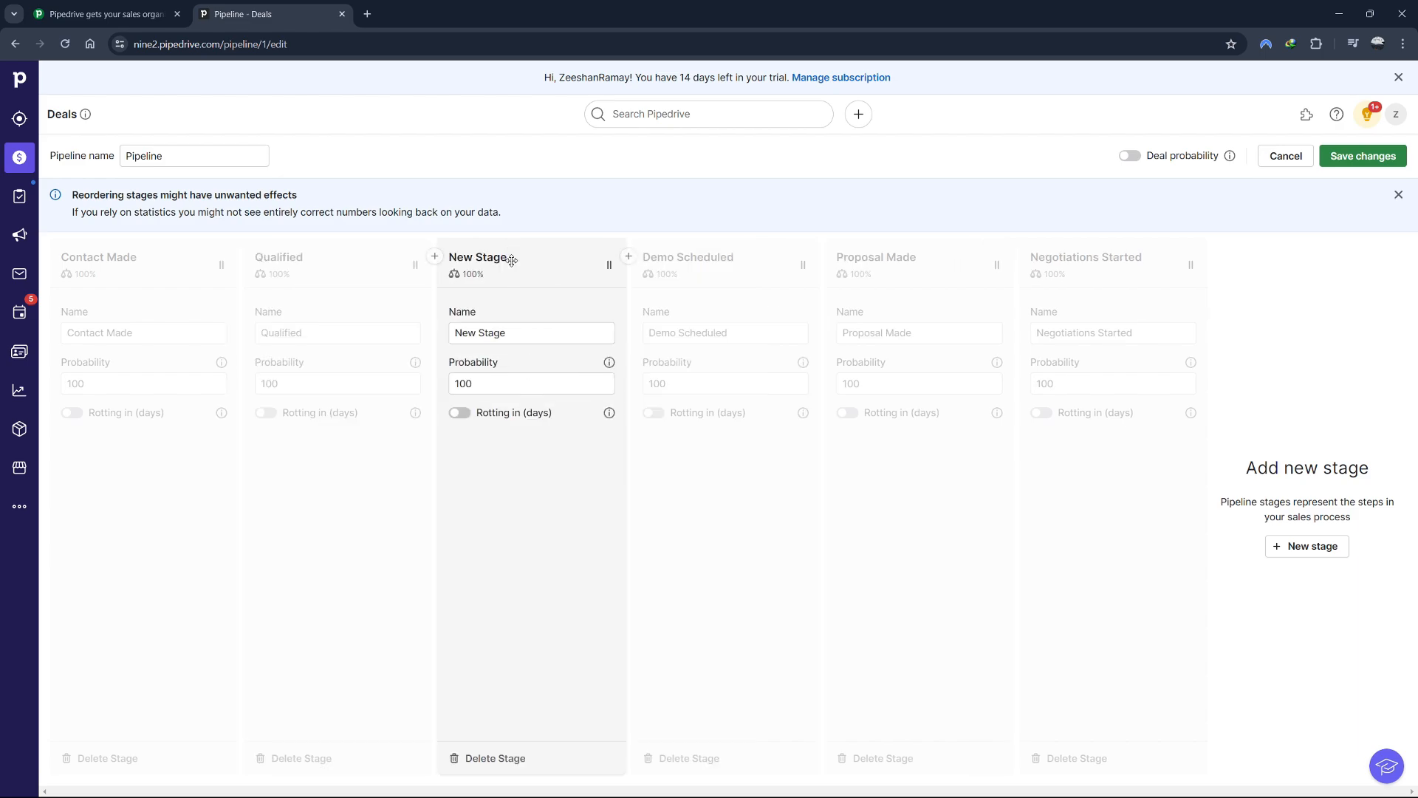
{"action": "left_click_drag", "start_coordinate": [502, 263], "coordinate": [756, 265]}
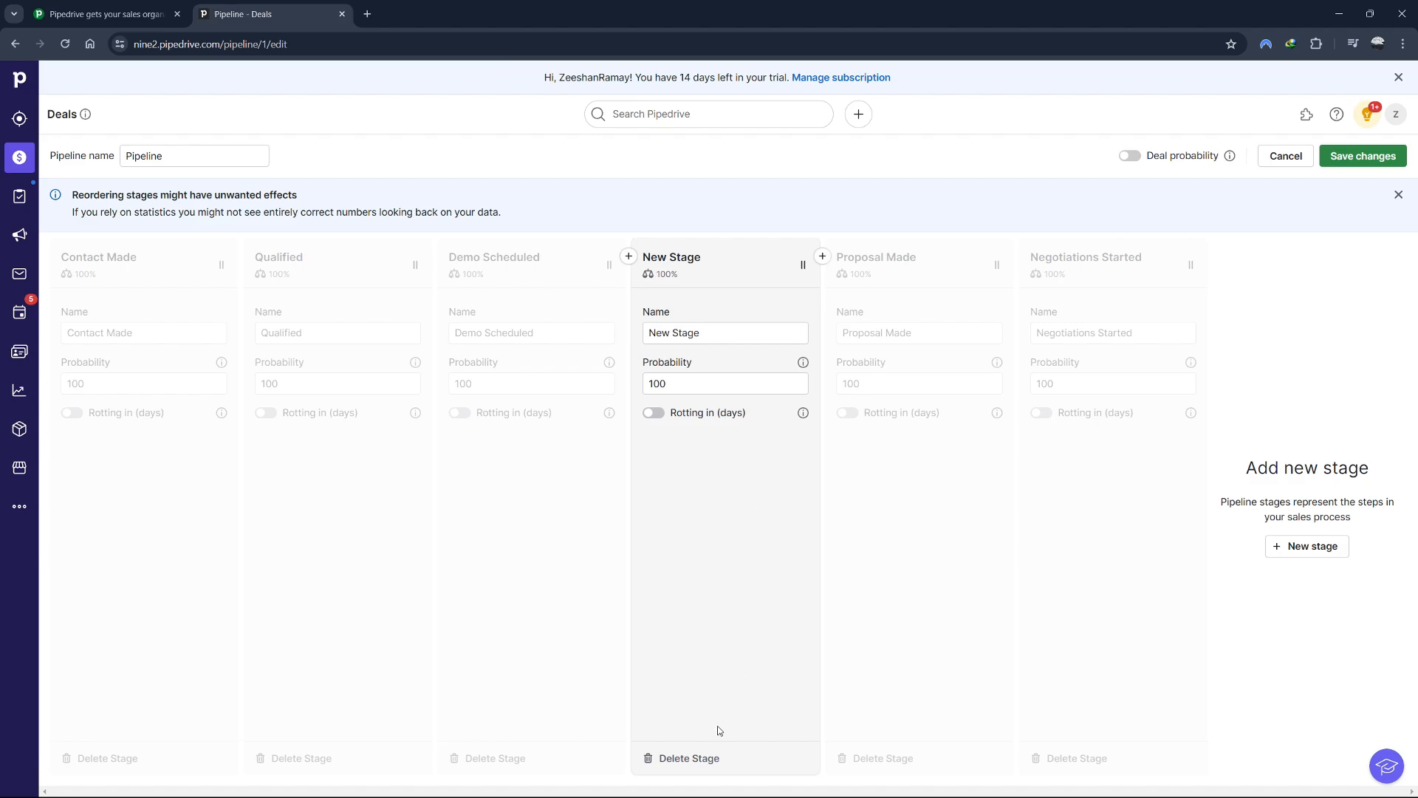
{"action": "left_click", "coordinate": [686, 759]}
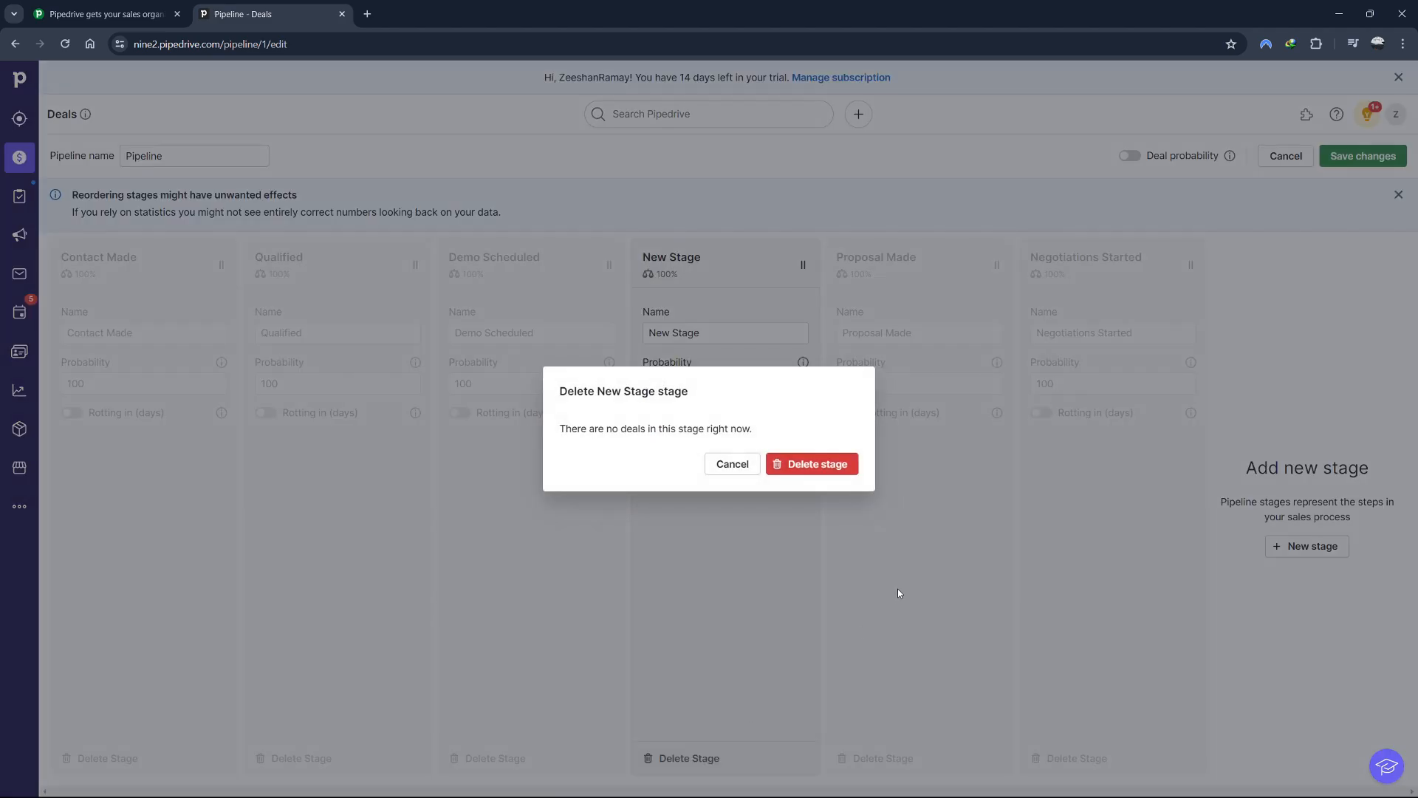
{"action": "left_click", "coordinate": [813, 462]}
Save the changes to the pipeline's stages.
{"action": "left_click", "coordinate": [1386, 157]}
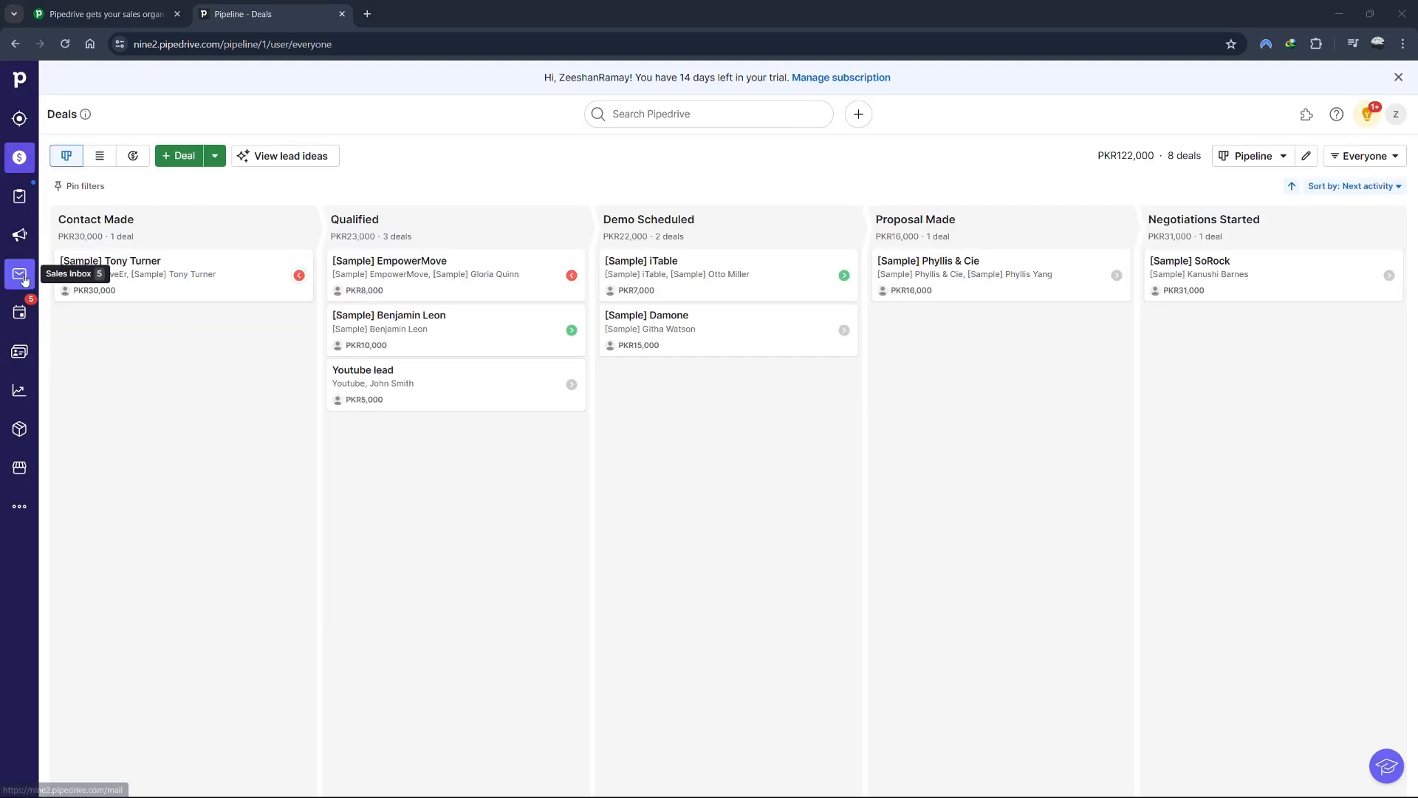
Go from the Sales Inbox to the email sync settings and connect the account owner's email address.
{"action": "left_click", "coordinate": [20, 275]}
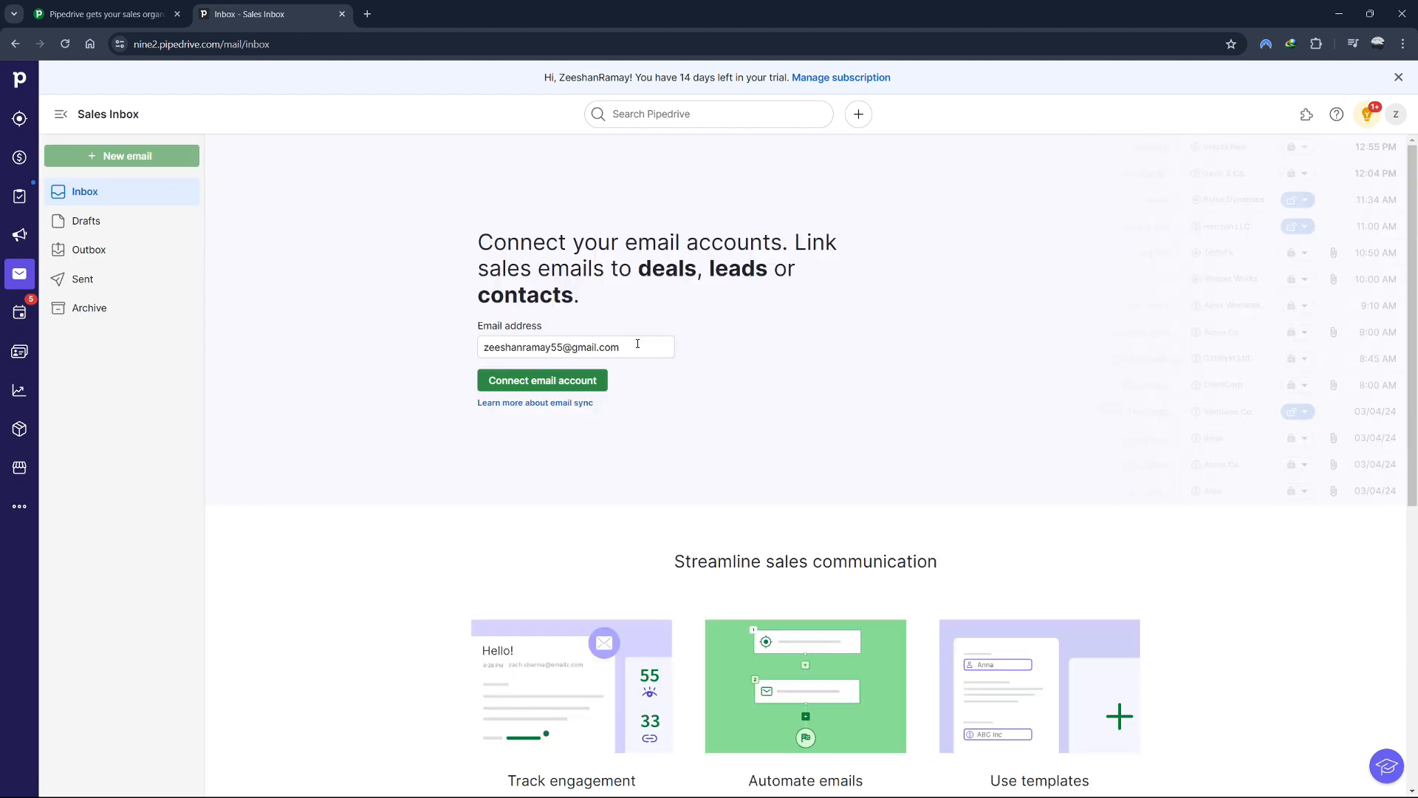
{"action": "scroll", "coordinate": [692, 383], "scroll_direction": "down", "scroll_amount": 7}
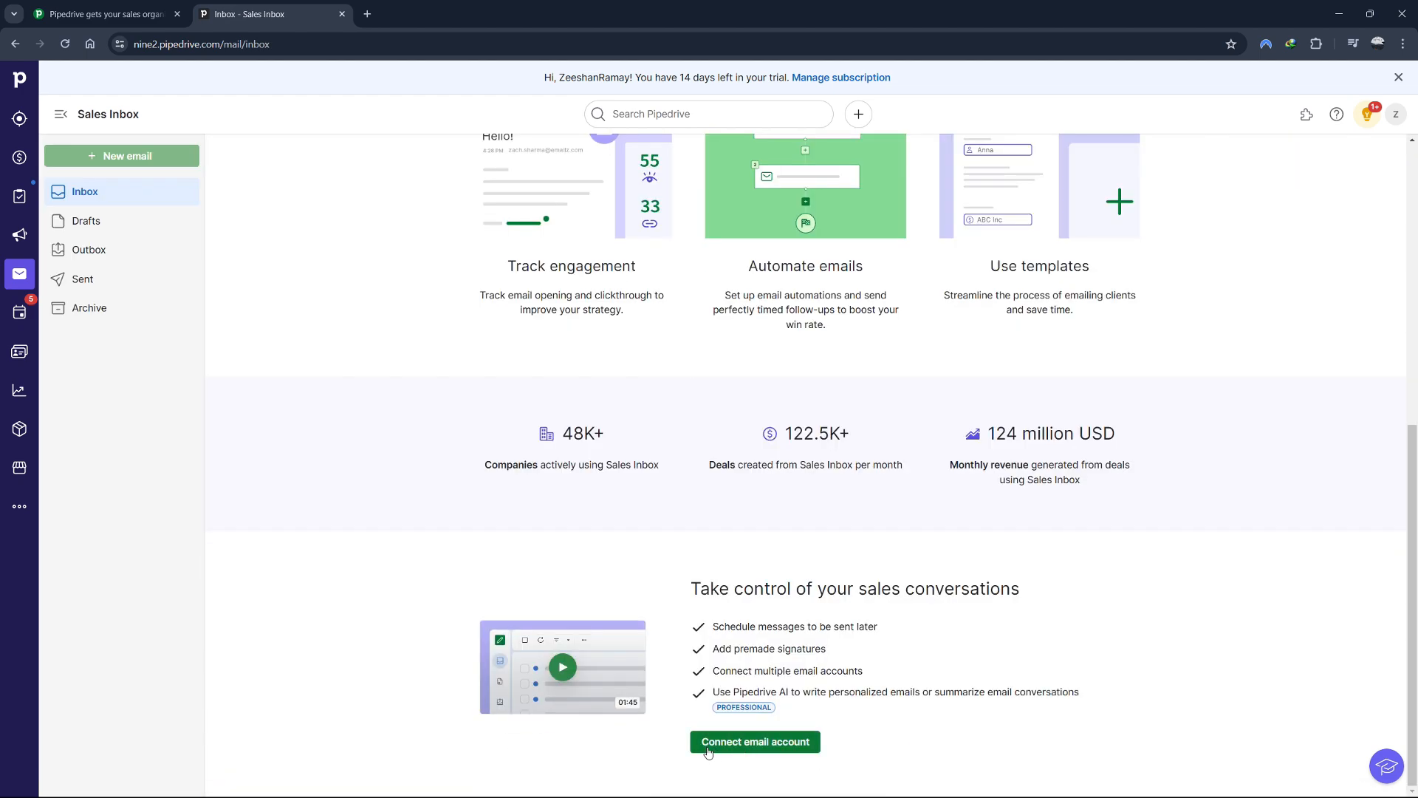
{"action": "left_click", "coordinate": [754, 743]}
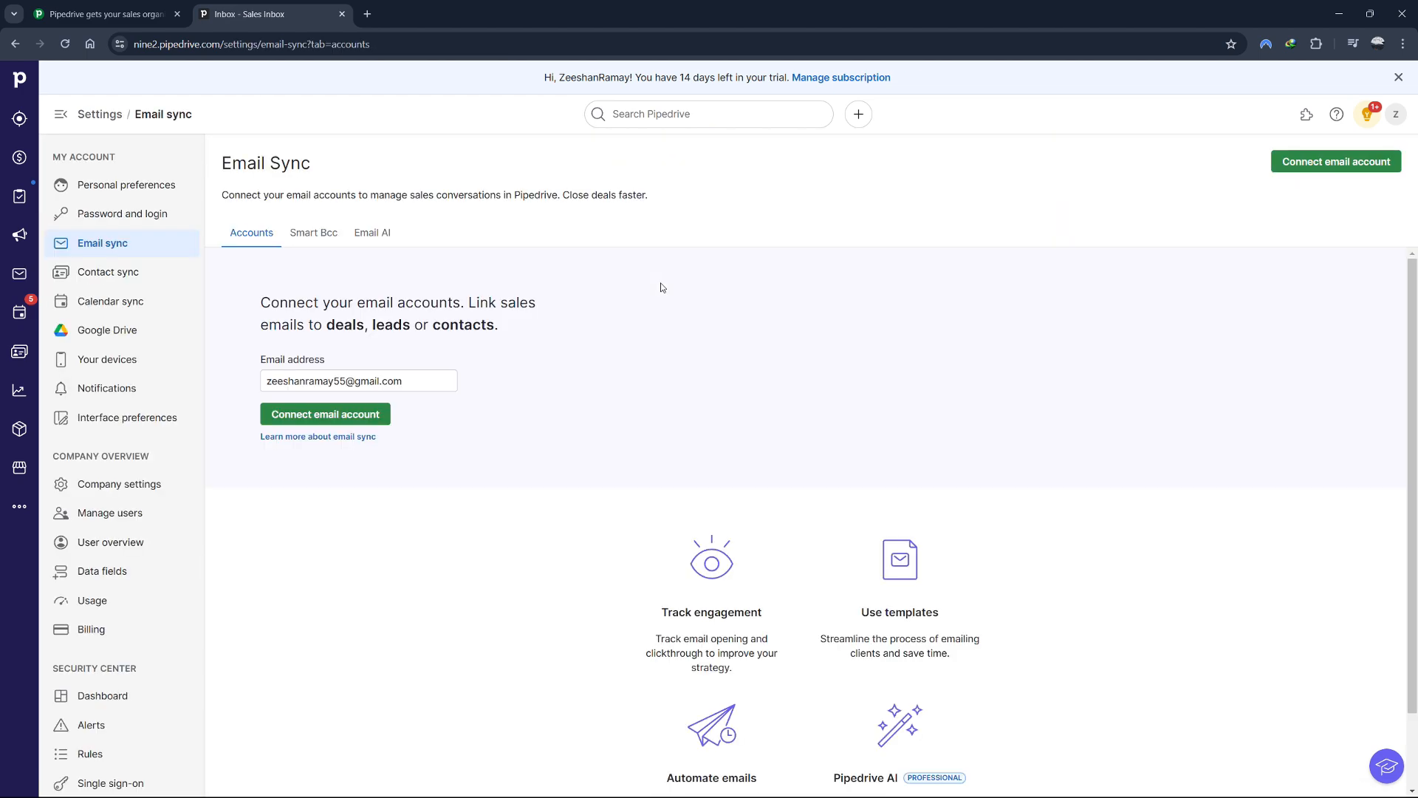
{"action": "left_click", "coordinate": [361, 418]}
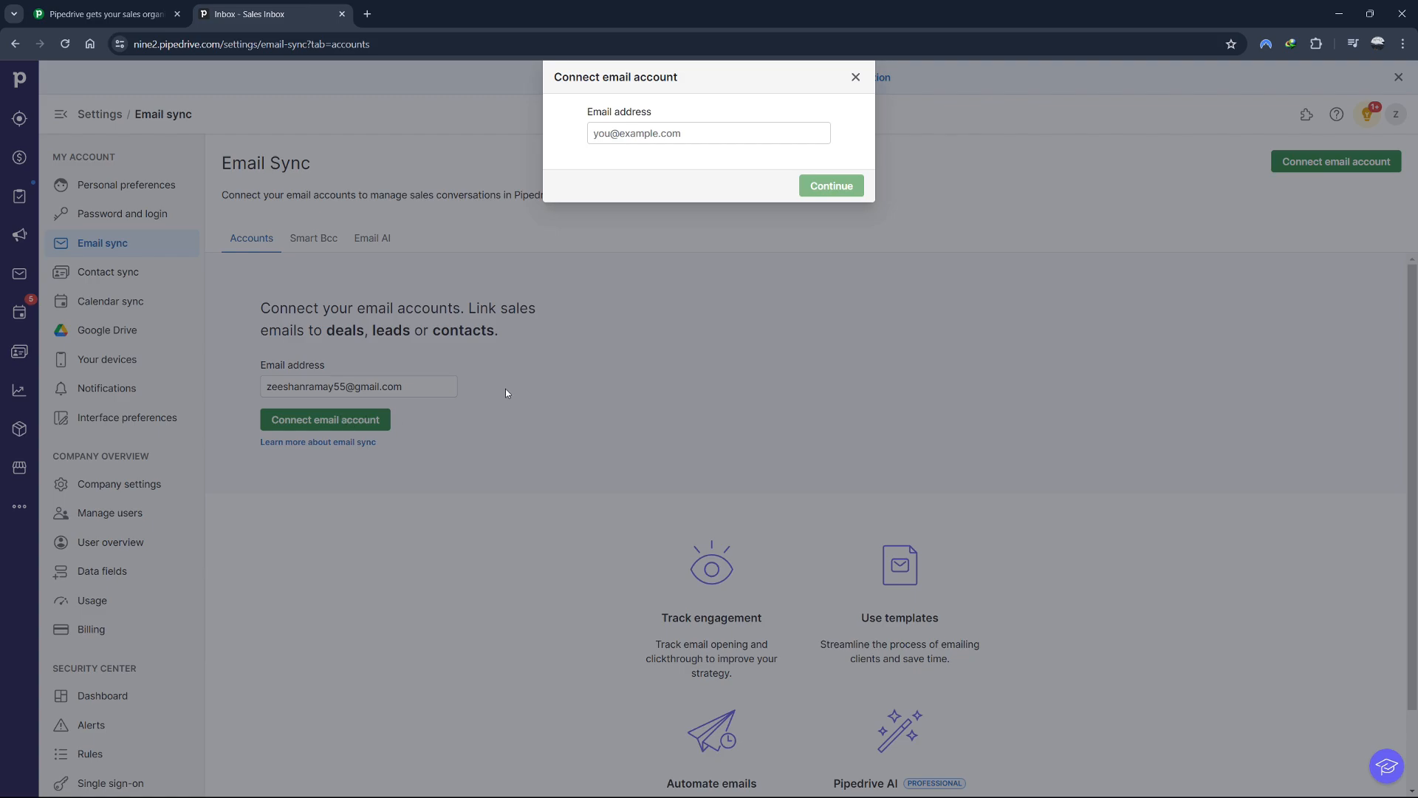
{"action": "left_click", "coordinate": [664, 135]}
{"action": "left_click", "coordinate": [855, 78]}
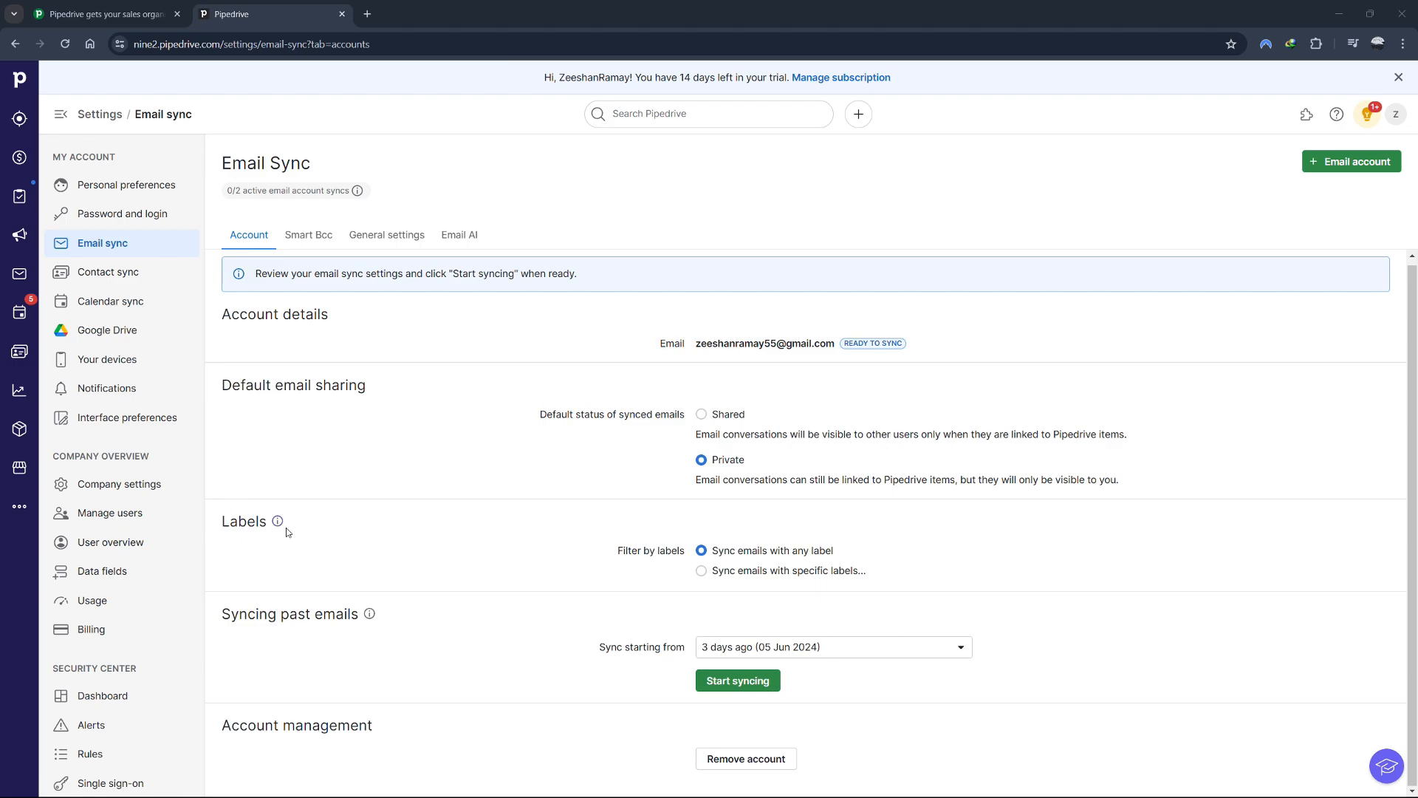
Look through the email sync settings, covering adding another account, Smart Bcc, general settings and Email AI.
{"action": "scroll", "coordinate": [299, 528], "scroll_direction": "up", "scroll_amount": 1}
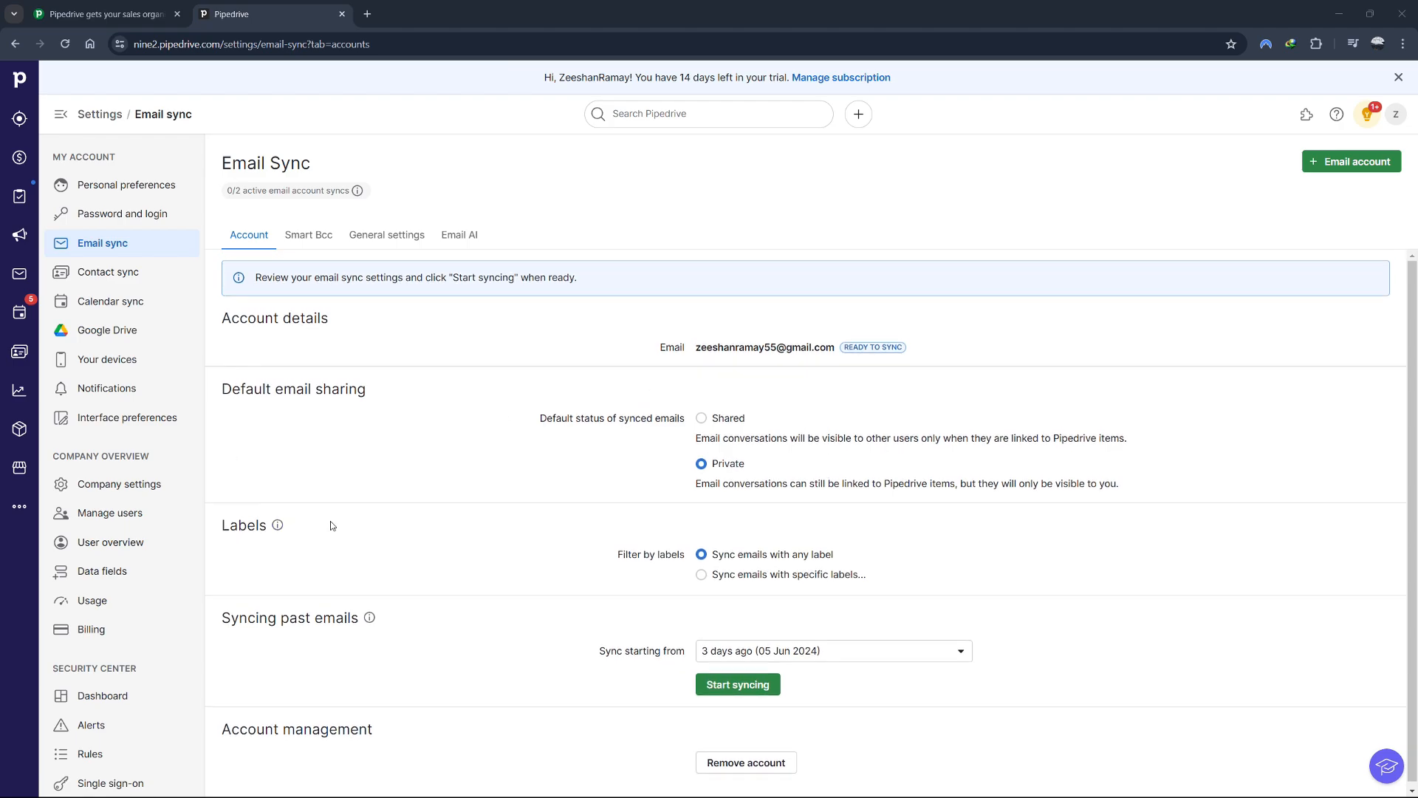
{"action": "left_click", "coordinate": [1352, 161]}
{"action": "left_click", "coordinate": [856, 78]}
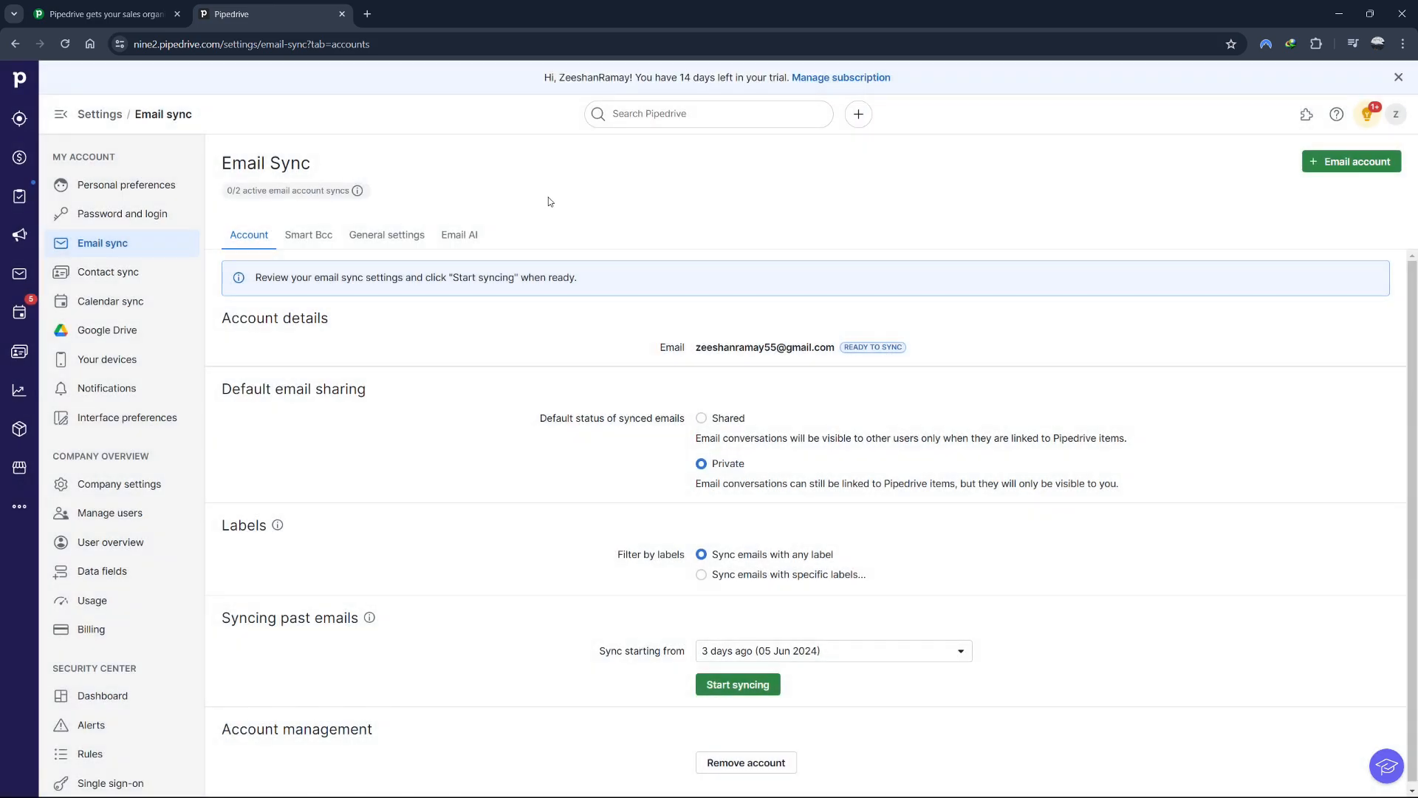
{"action": "left_click", "coordinate": [325, 240]}
{"action": "left_click", "coordinate": [389, 244]}
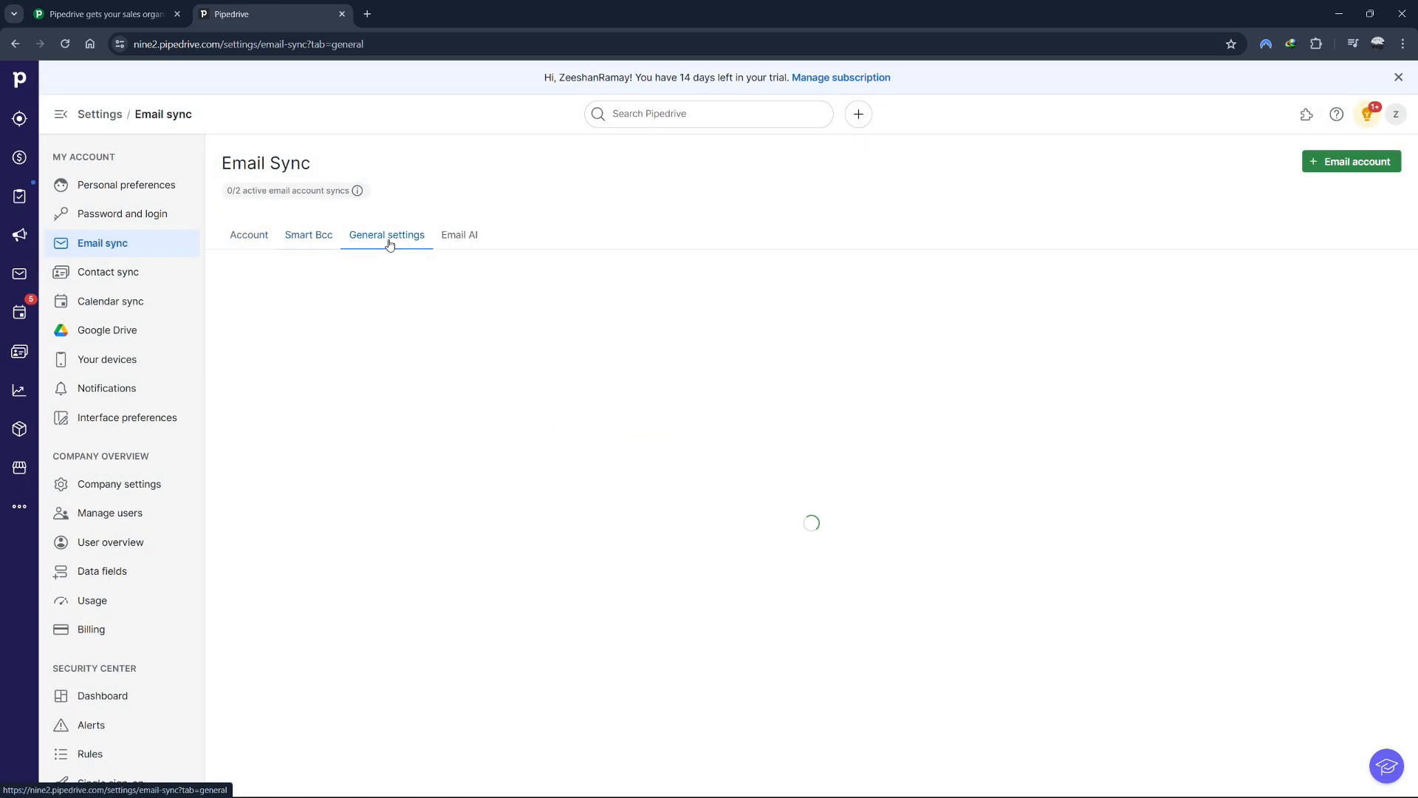
{"action": "left_click", "coordinate": [456, 245]}
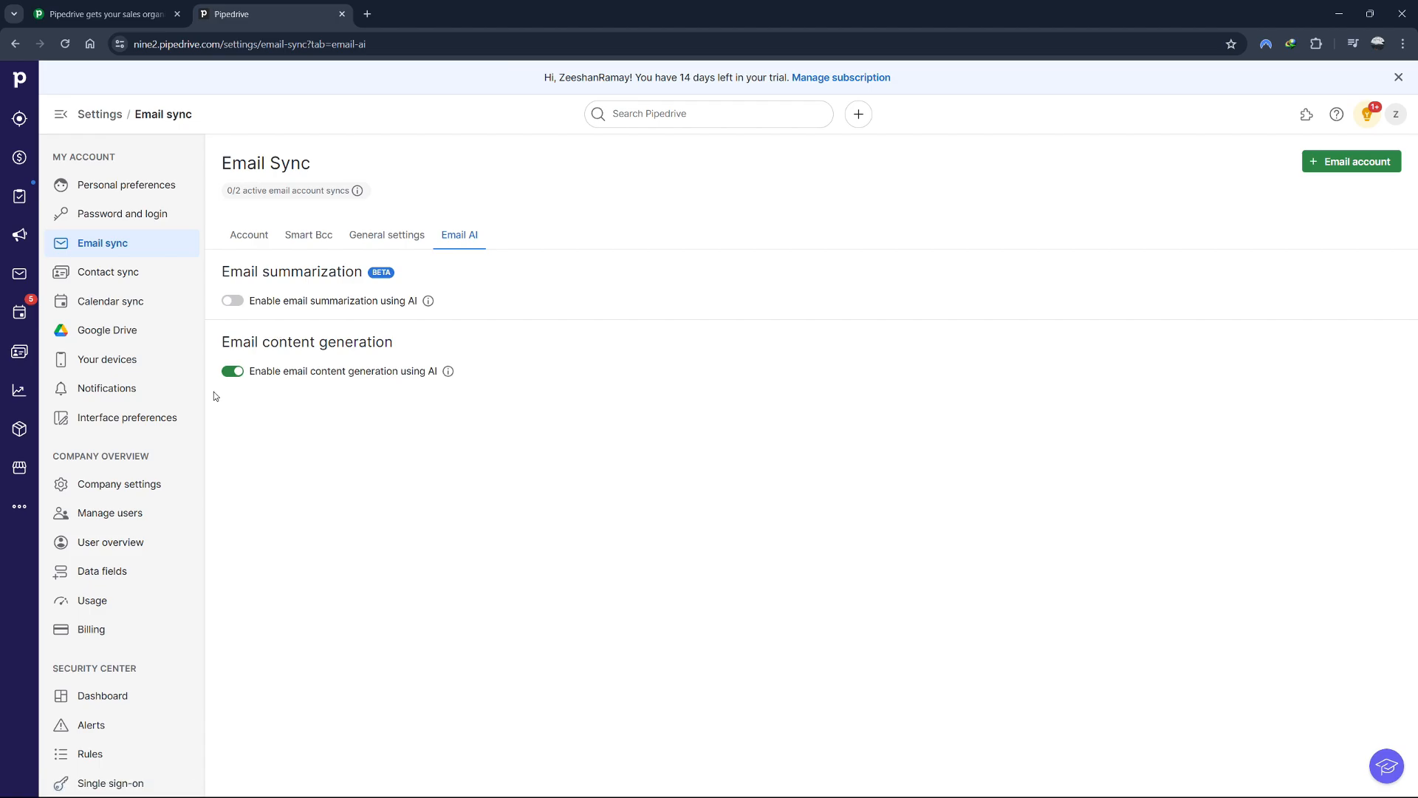
Open the automations tool and look through its featured templates and the list of existing automations.
{"action": "left_click", "coordinate": [19, 82]}
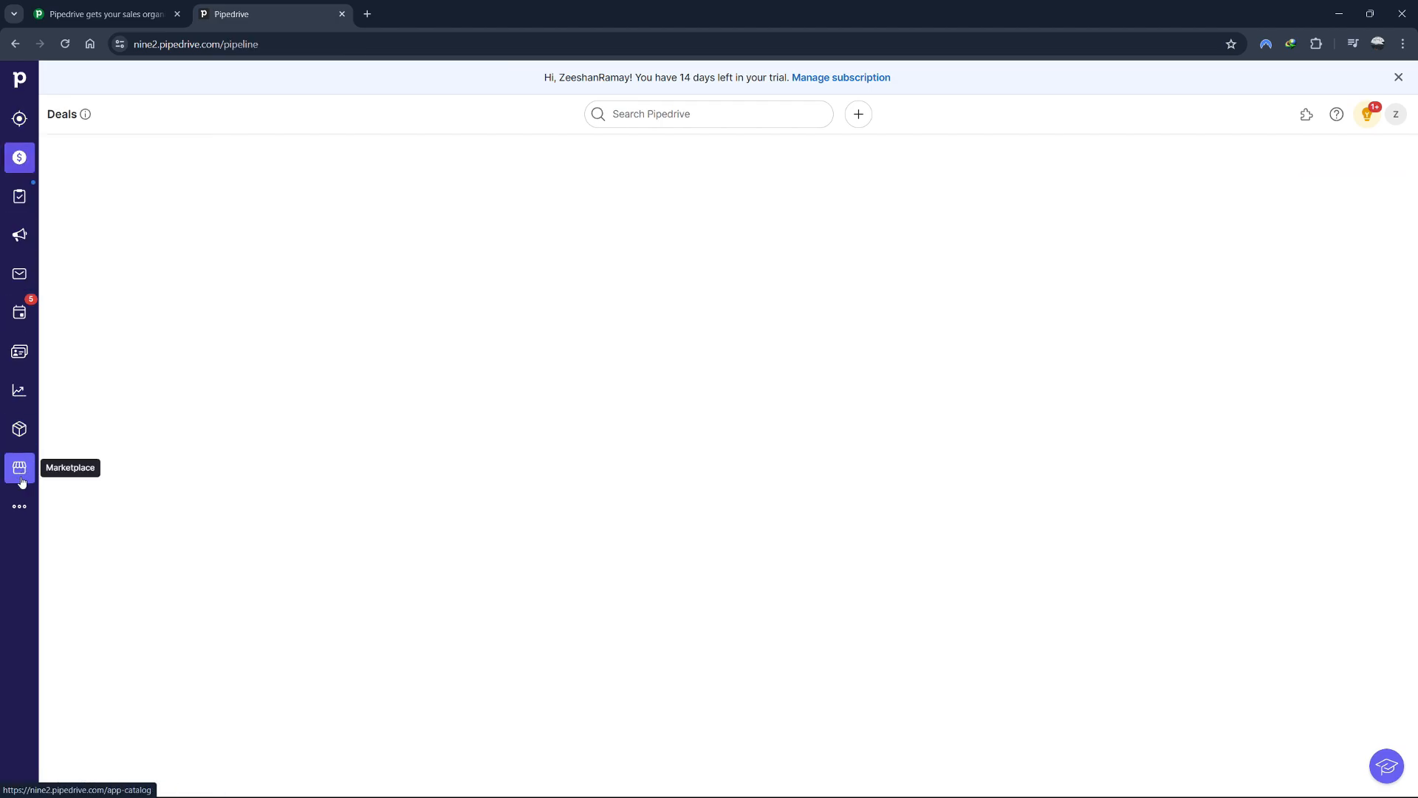
{"action": "left_click", "coordinate": [20, 516]}
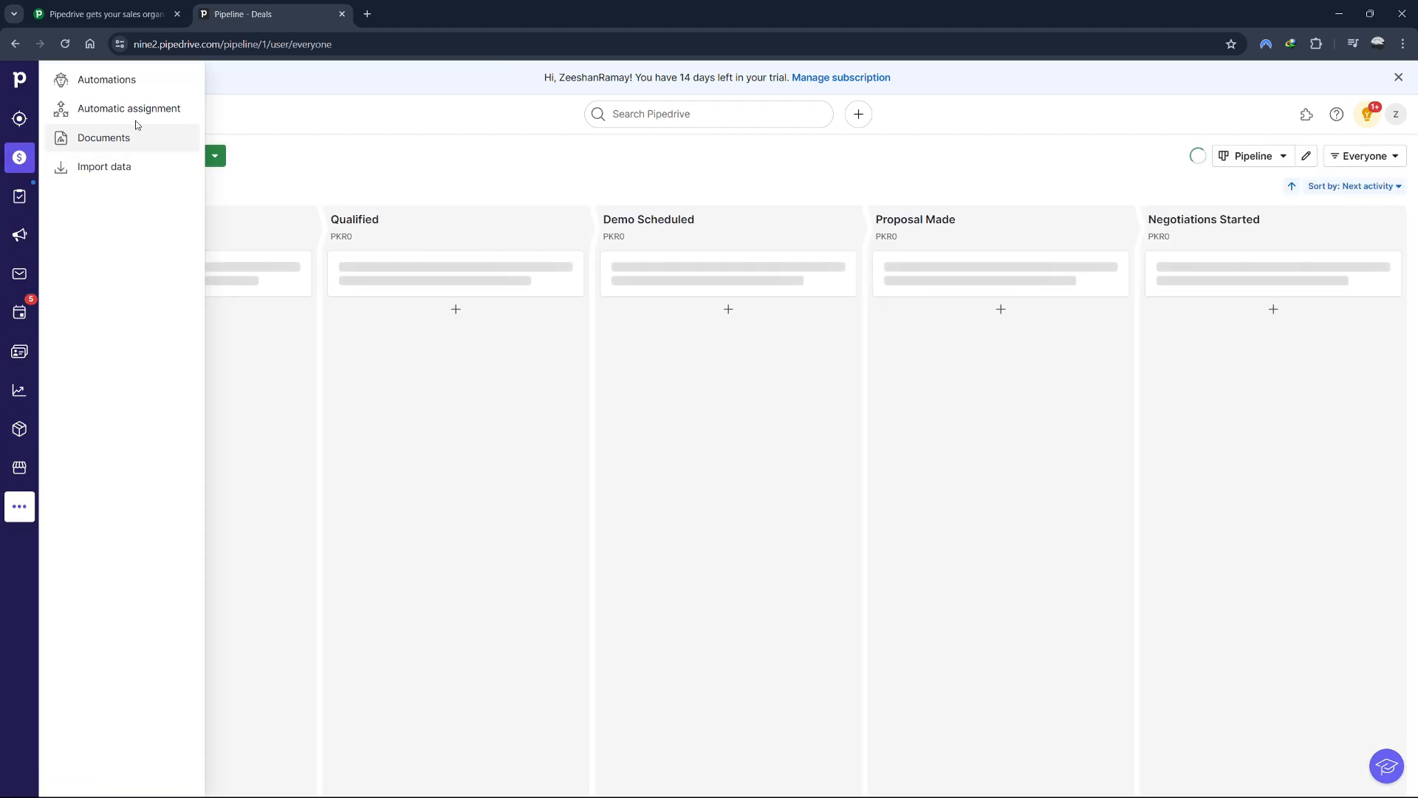
{"action": "left_click", "coordinate": [130, 88]}
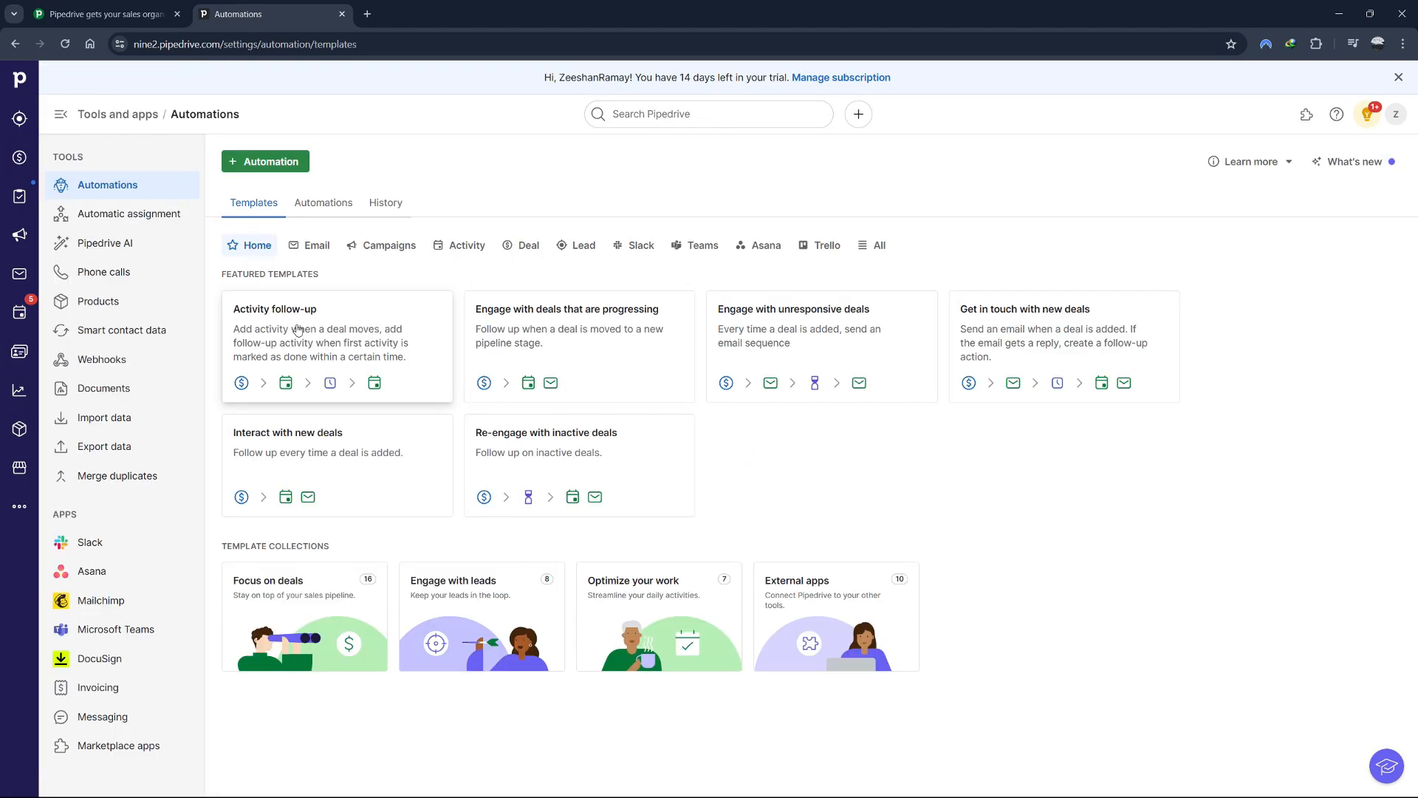
{"action": "left_click", "coordinate": [336, 204]}
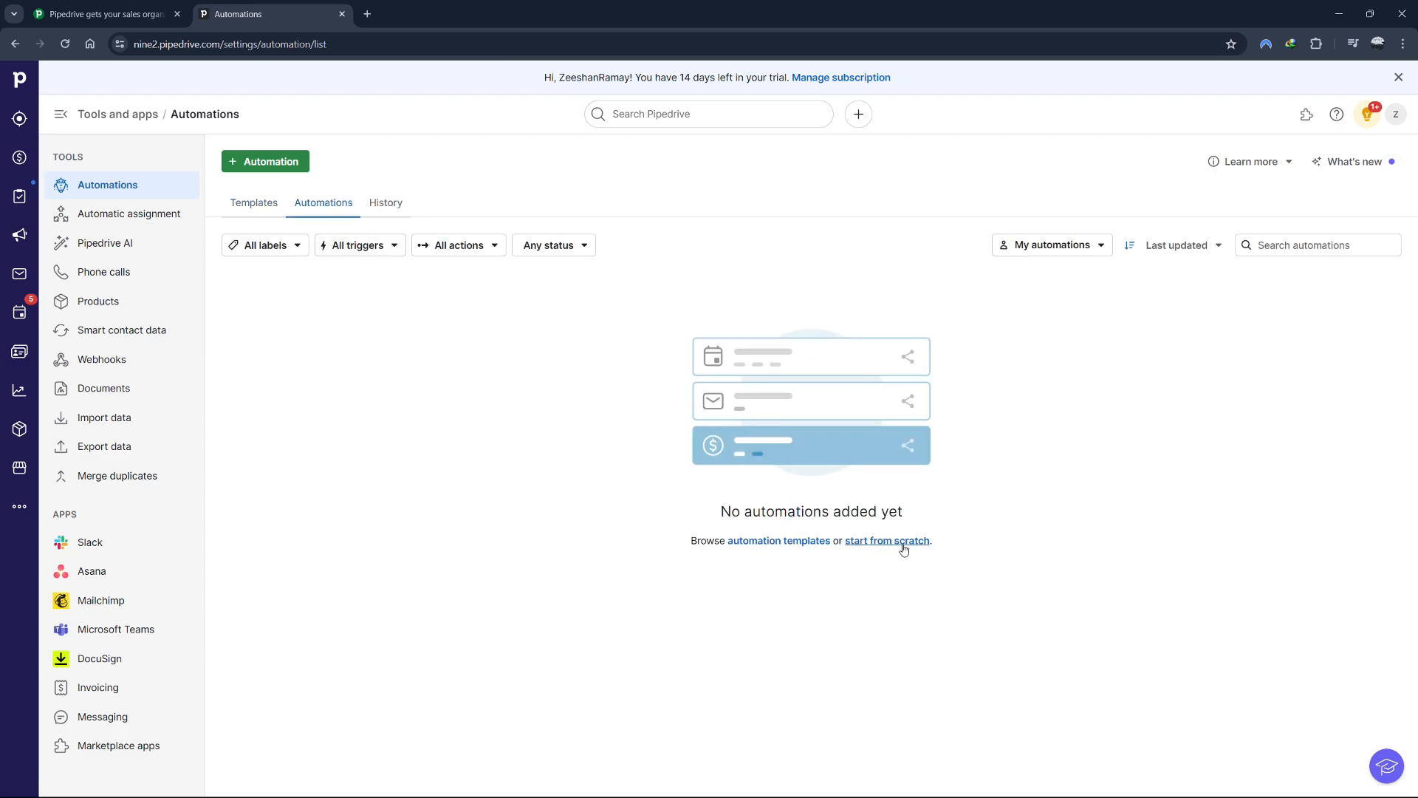
{"action": "left_click", "coordinate": [765, 542]}
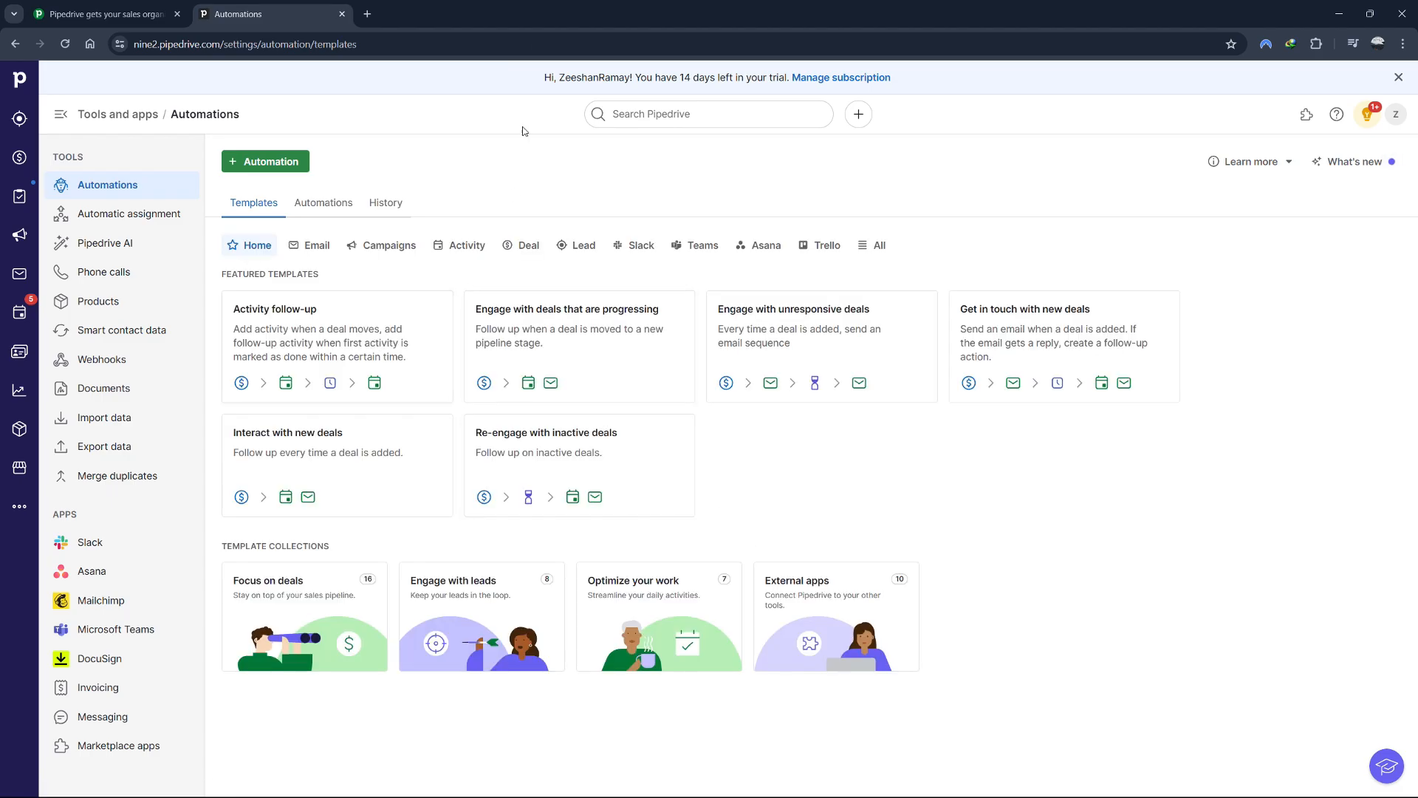
Start an automation from the "Get in touch with new deals" template with "Send an email" as its follow-up action.
{"action": "left_click", "coordinate": [1027, 318]}
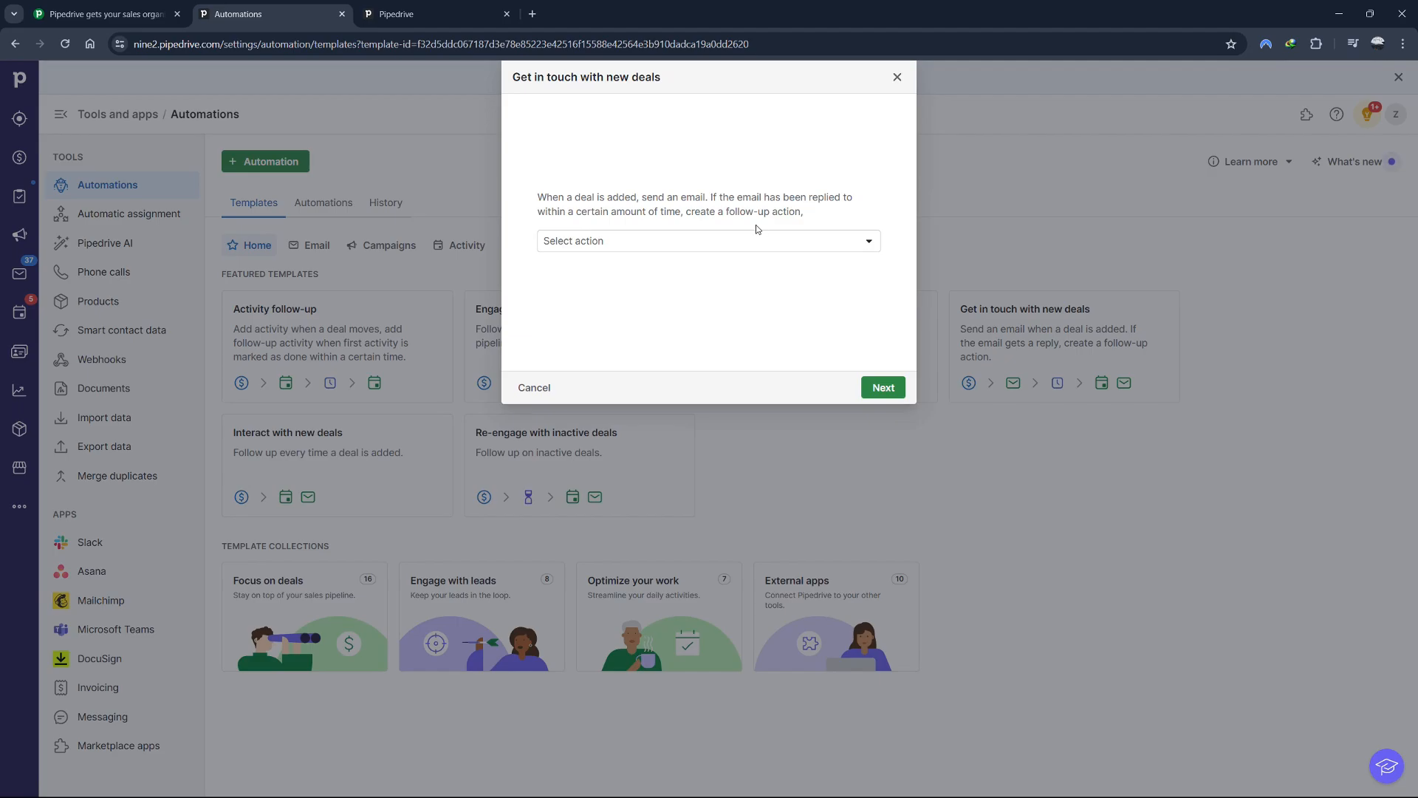
{"action": "left_click", "coordinate": [737, 241]}
{"action": "left_click", "coordinate": [613, 292]}
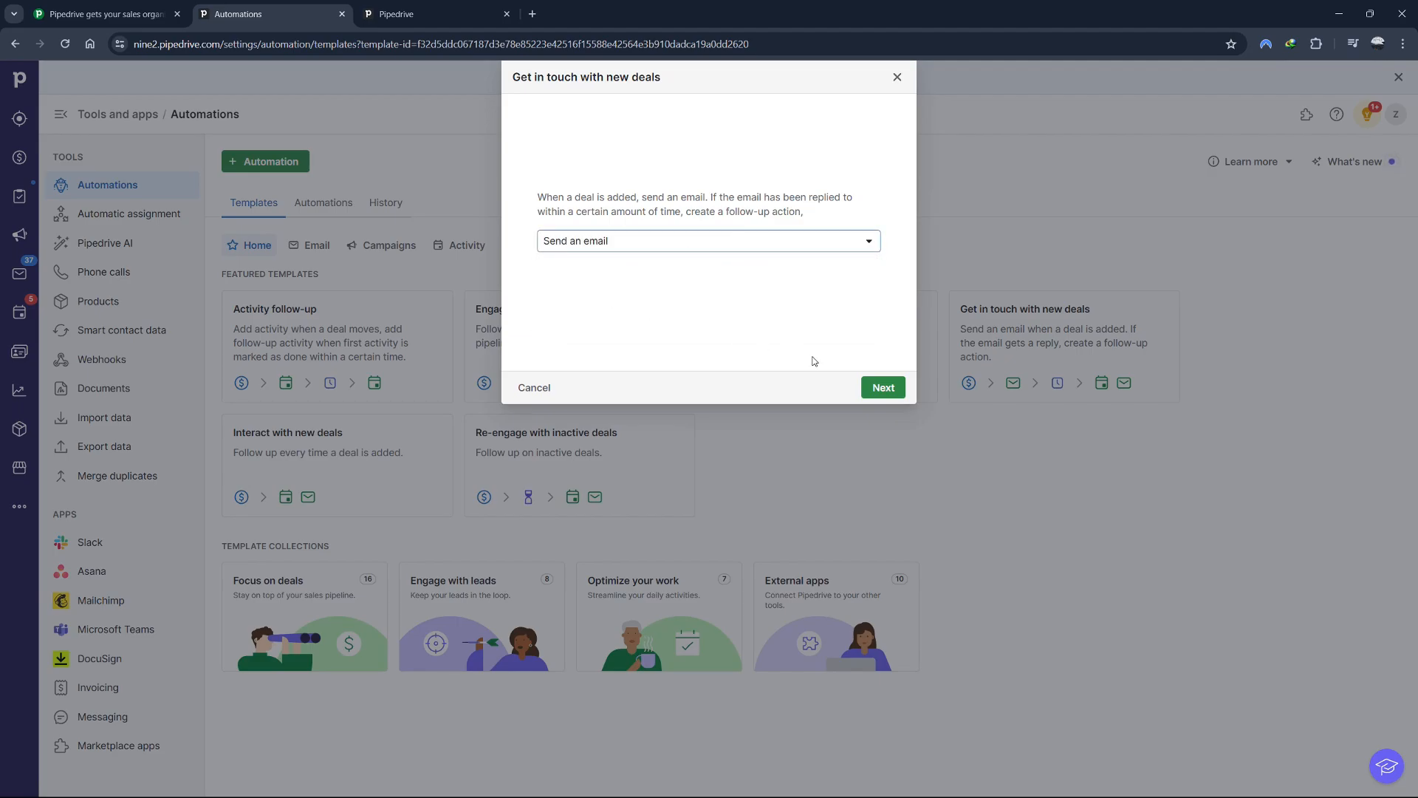
{"action": "left_click", "coordinate": [884, 388]}
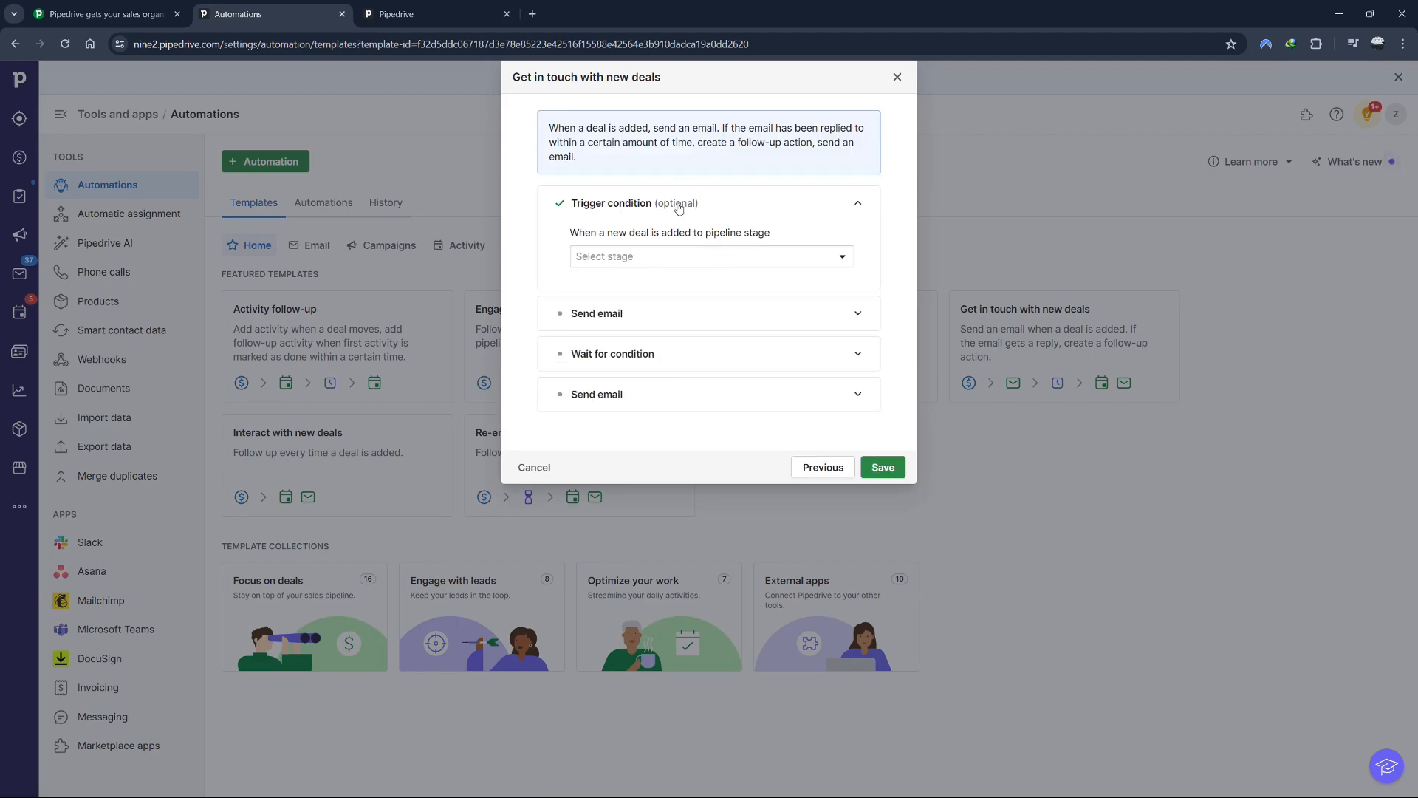
Check the pipeline stages offered for the trigger condition and the recipient choices of the first Send email action.
{"action": "left_click", "coordinate": [612, 255]}
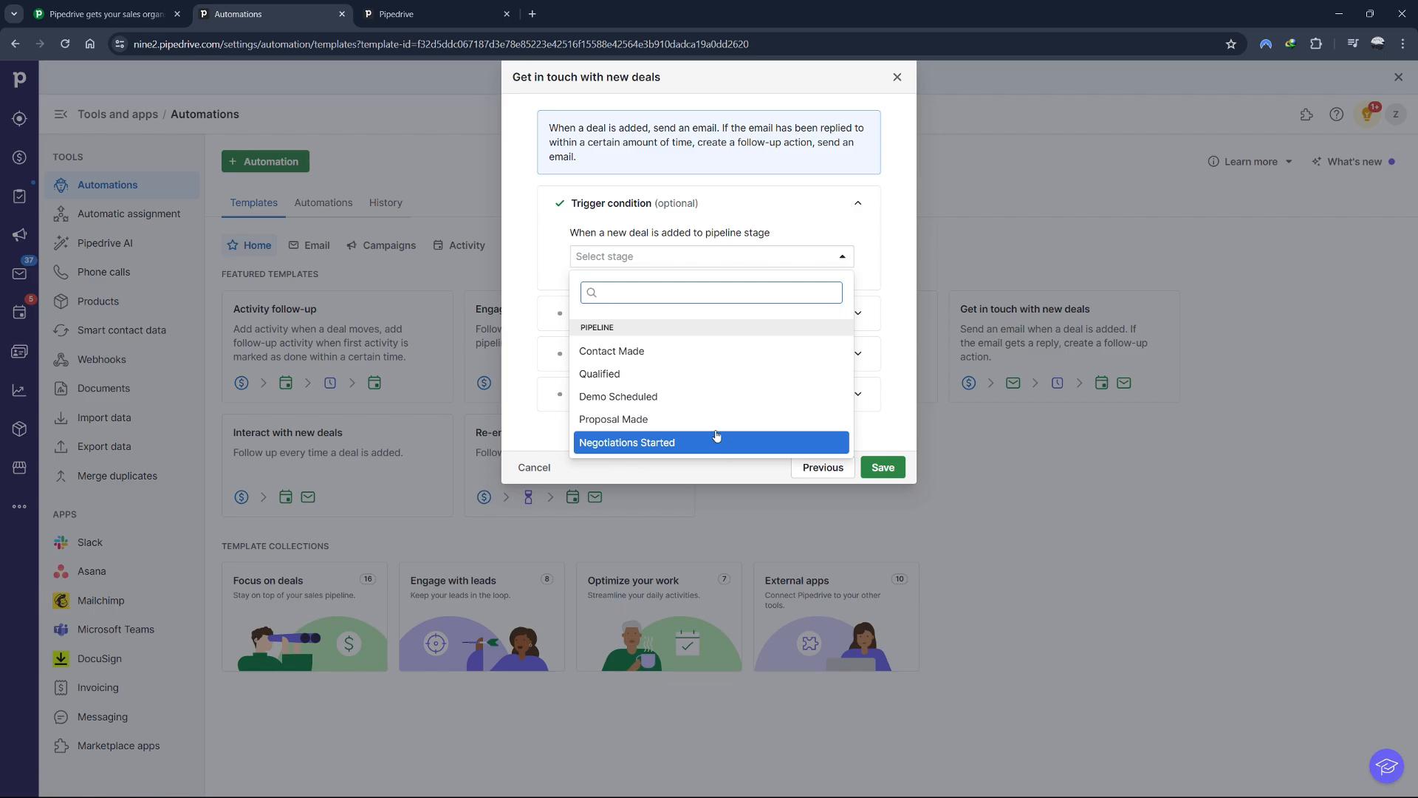
{"action": "left_click", "coordinate": [693, 251]}
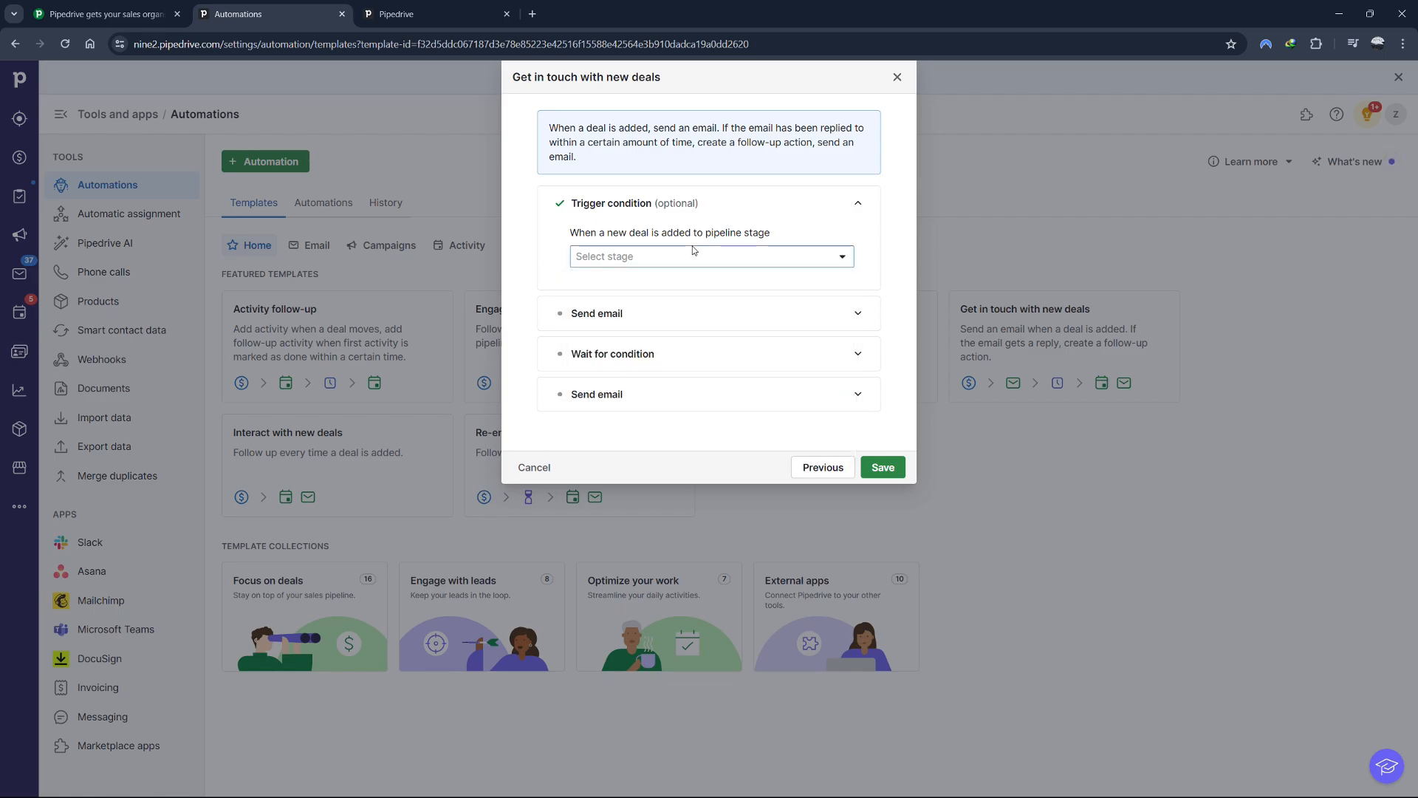
{"action": "left_click", "coordinate": [627, 316]}
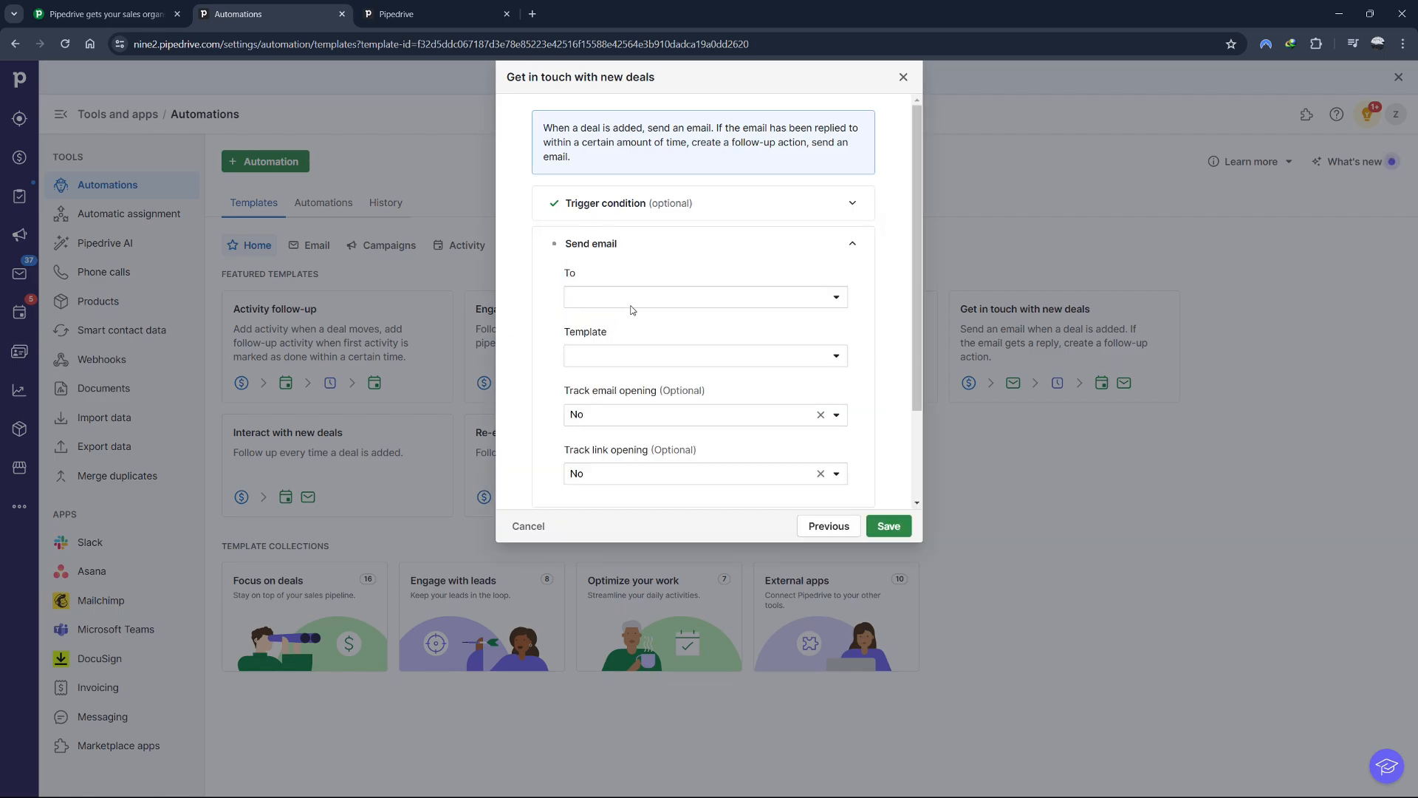
{"action": "scroll", "coordinate": [650, 290], "scroll_direction": "down", "scroll_amount": 2}
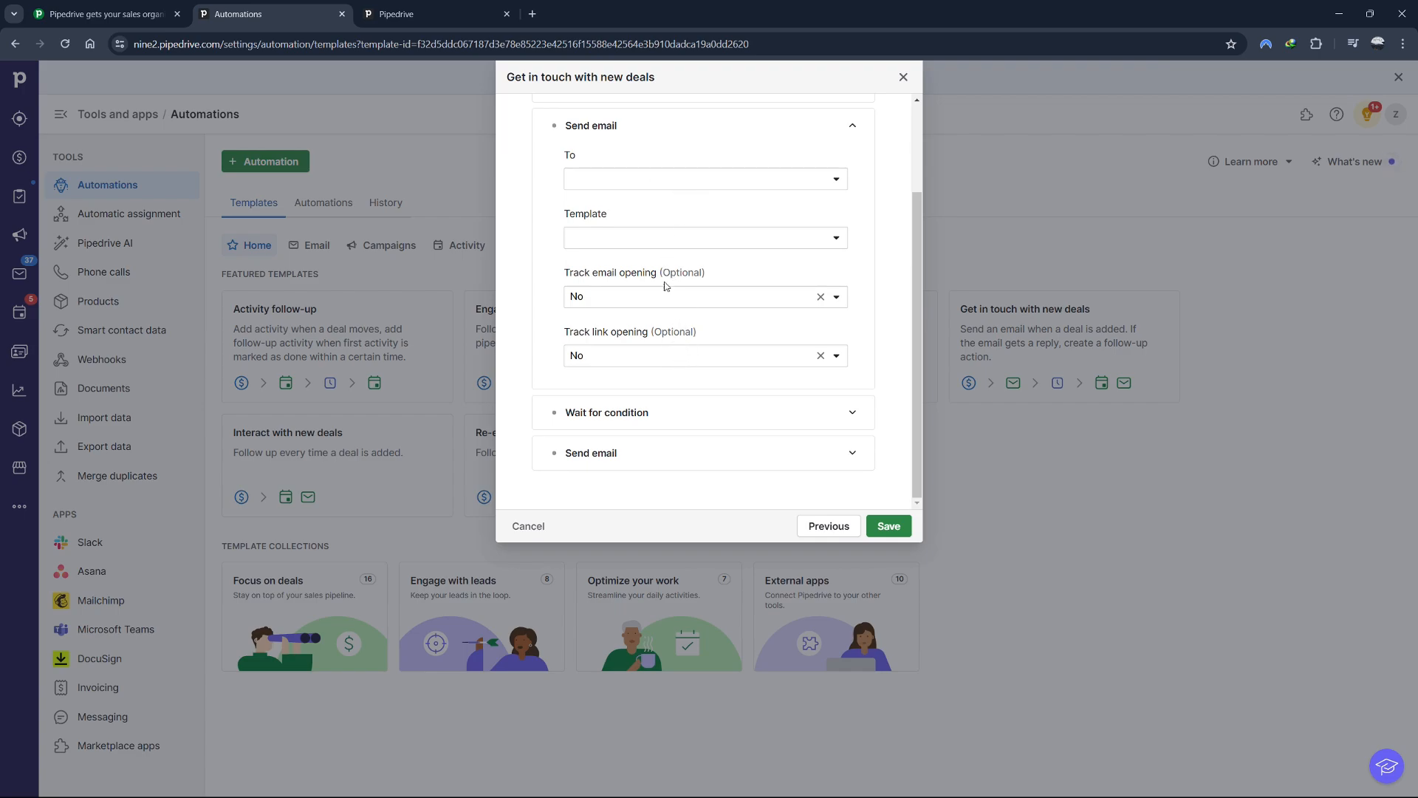
{"action": "left_click", "coordinate": [629, 176]}
{"action": "left_click", "coordinate": [836, 179]}
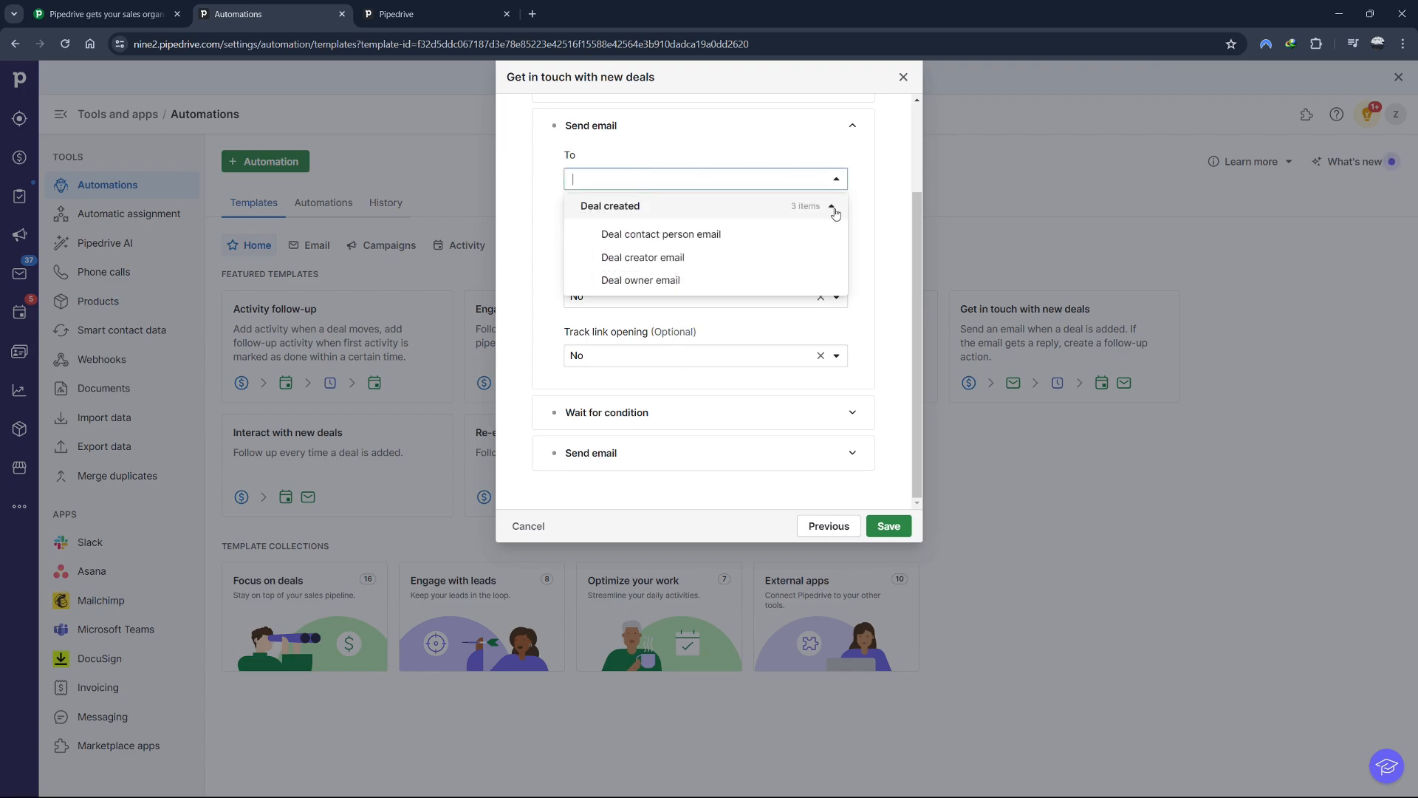
{"action": "left_click", "coordinate": [837, 180]}
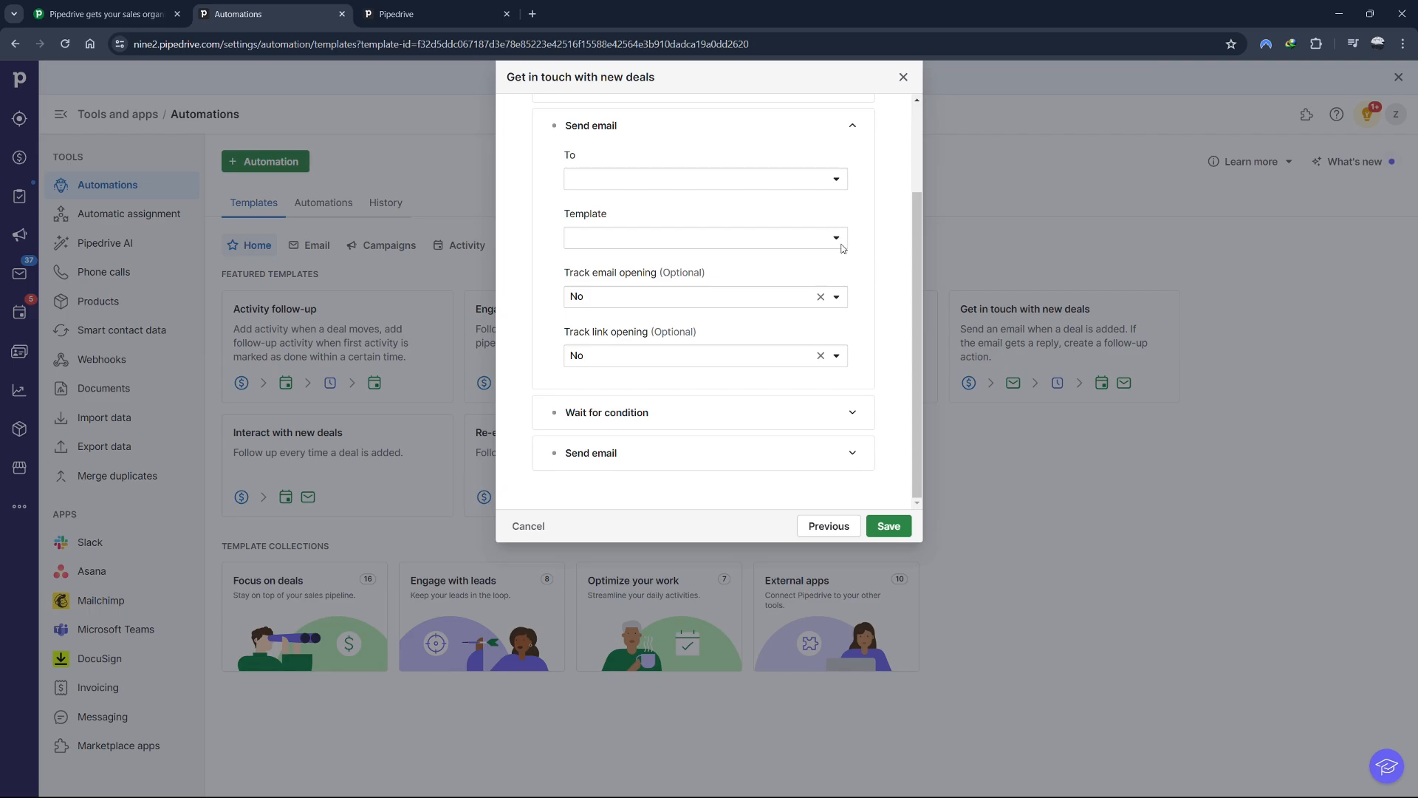
Go through the wait condition and the follow-up email section, and save the automation.
{"action": "left_click", "coordinate": [744, 419]}
{"action": "left_click", "coordinate": [744, 417]}
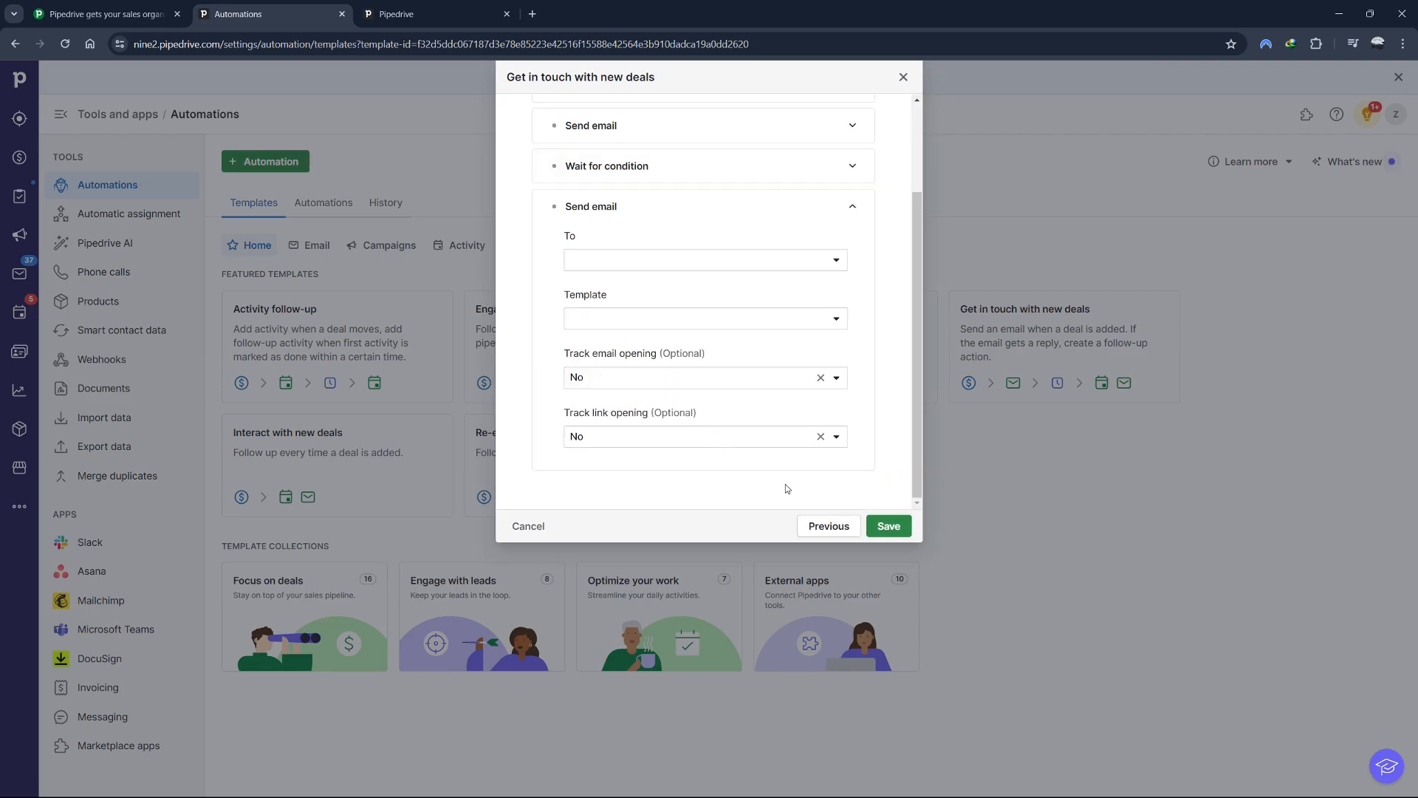
{"action": "left_click", "coordinate": [889, 526]}
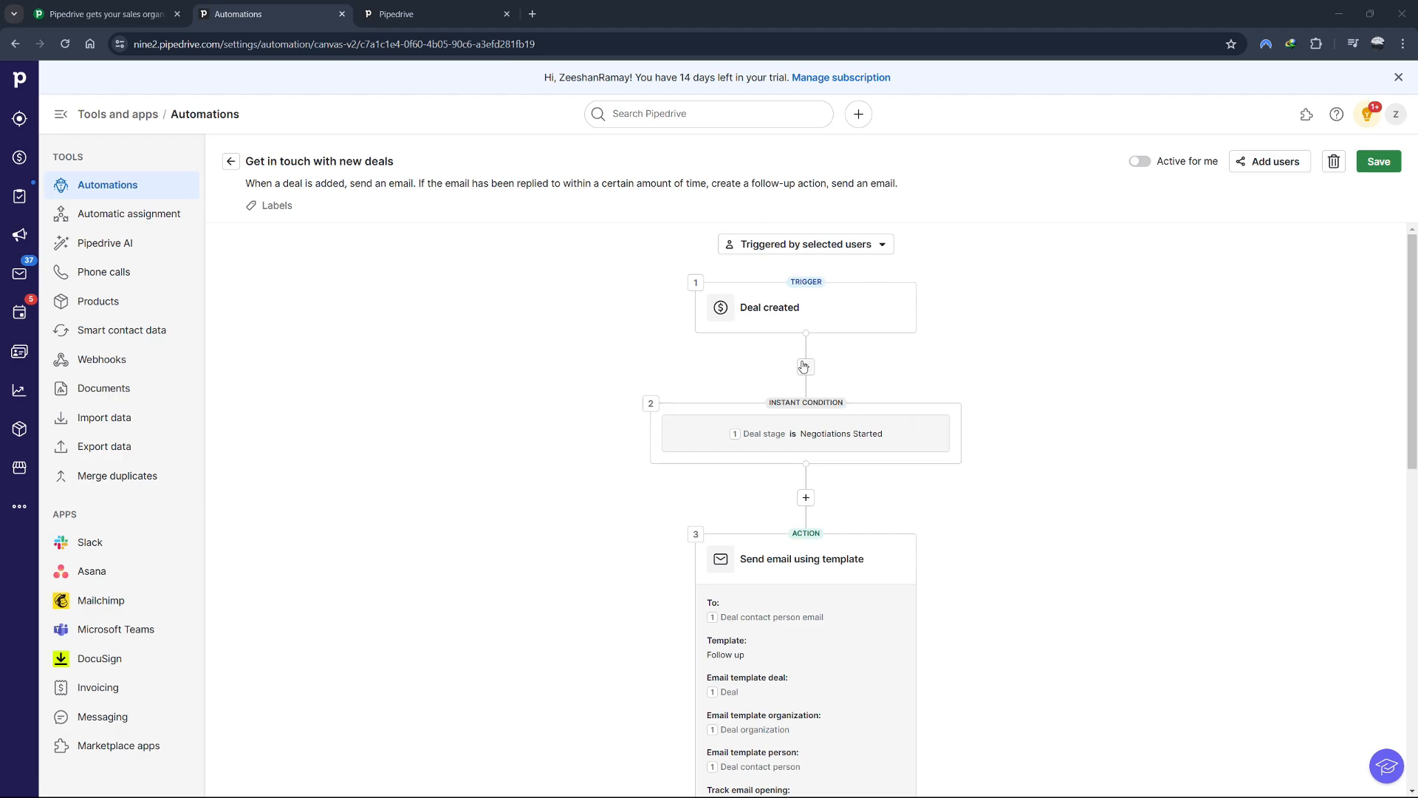
Examine the automation's flow: the step types available after the trigger, the deal stage condition, the triggering users and the email actions.
{"action": "left_click", "coordinate": [806, 367]}
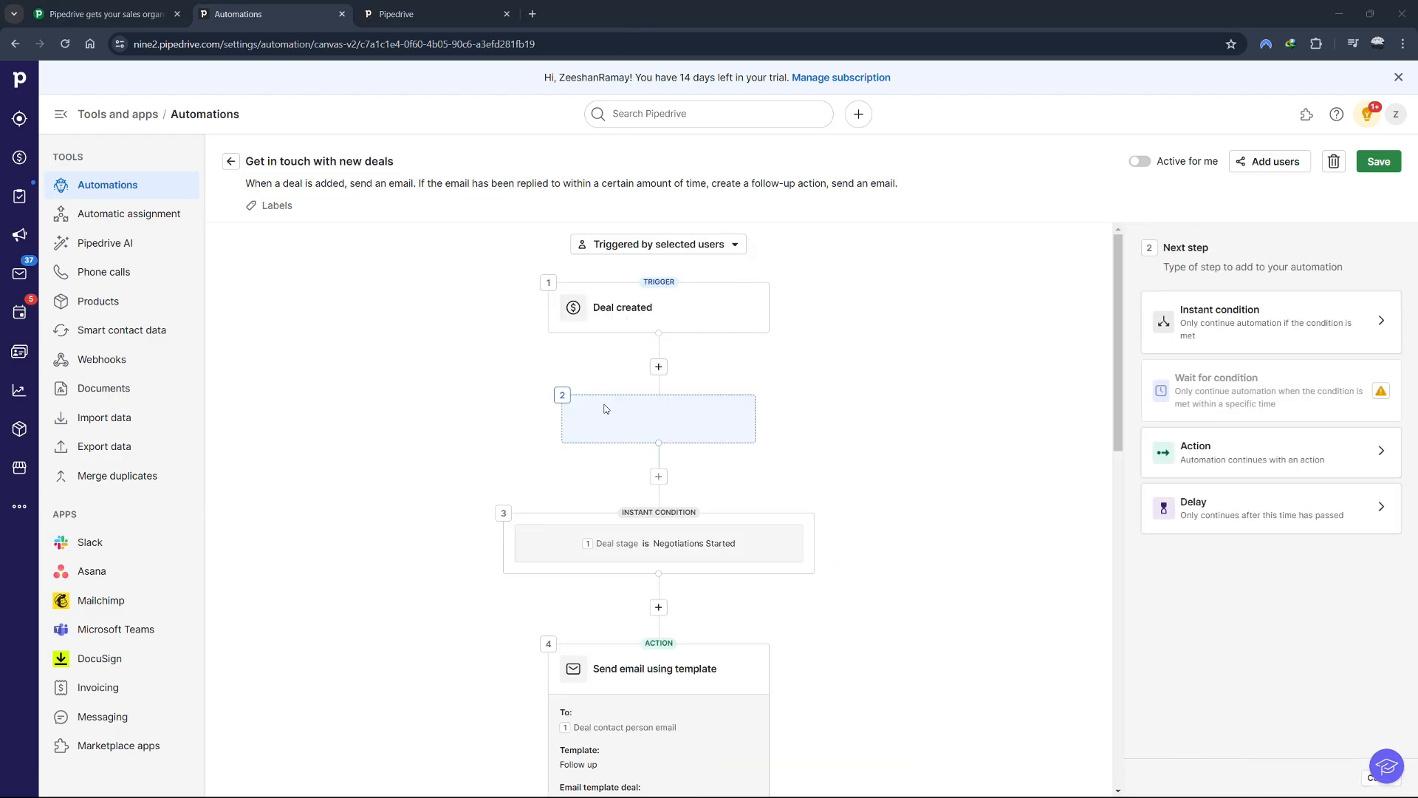
{"action": "left_click", "coordinate": [635, 547]}
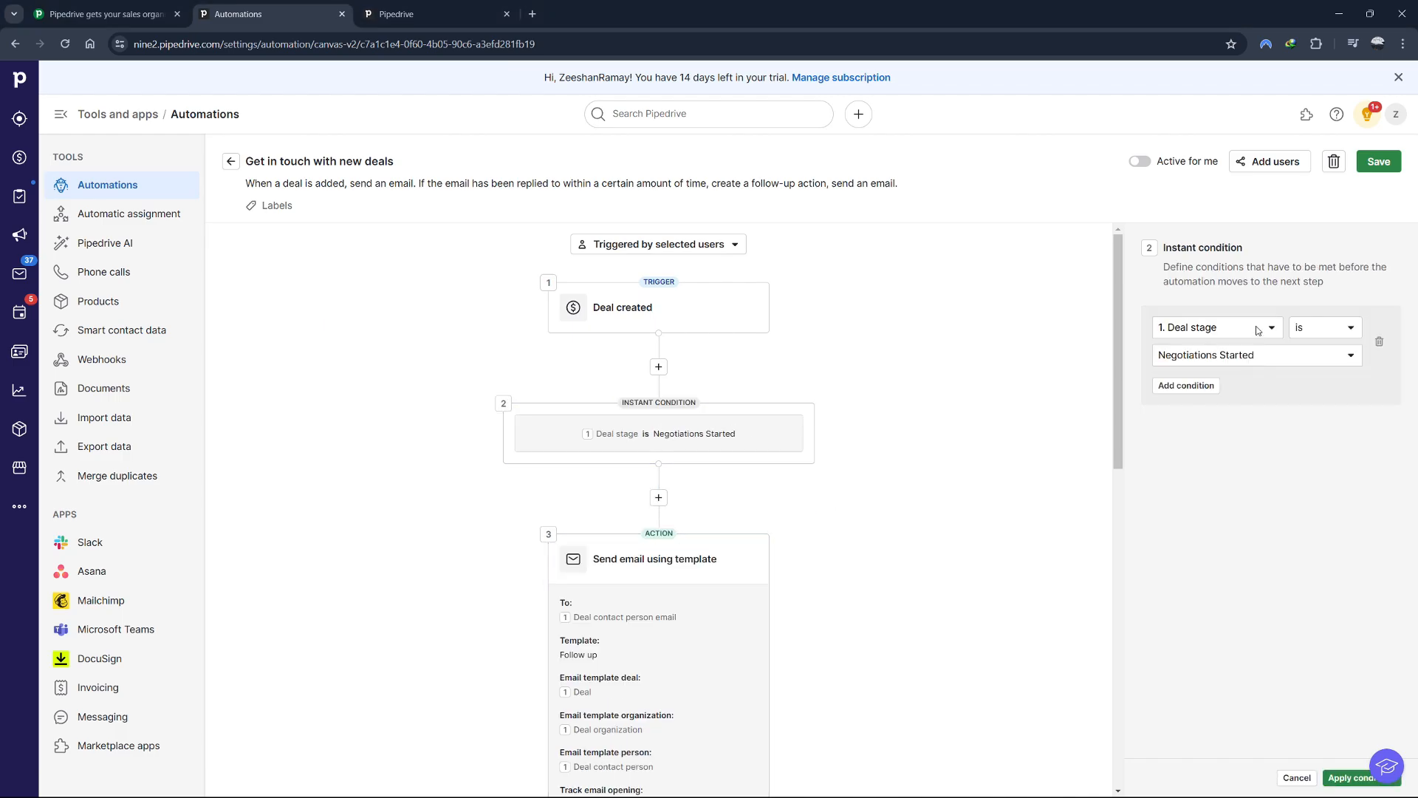
{"action": "left_click", "coordinate": [679, 244]}
{"action": "left_click", "coordinate": [681, 247]}
{"action": "left_click", "coordinate": [650, 440]}
{"action": "scroll", "coordinate": [729, 421], "scroll_direction": "down", "scroll_amount": 8}
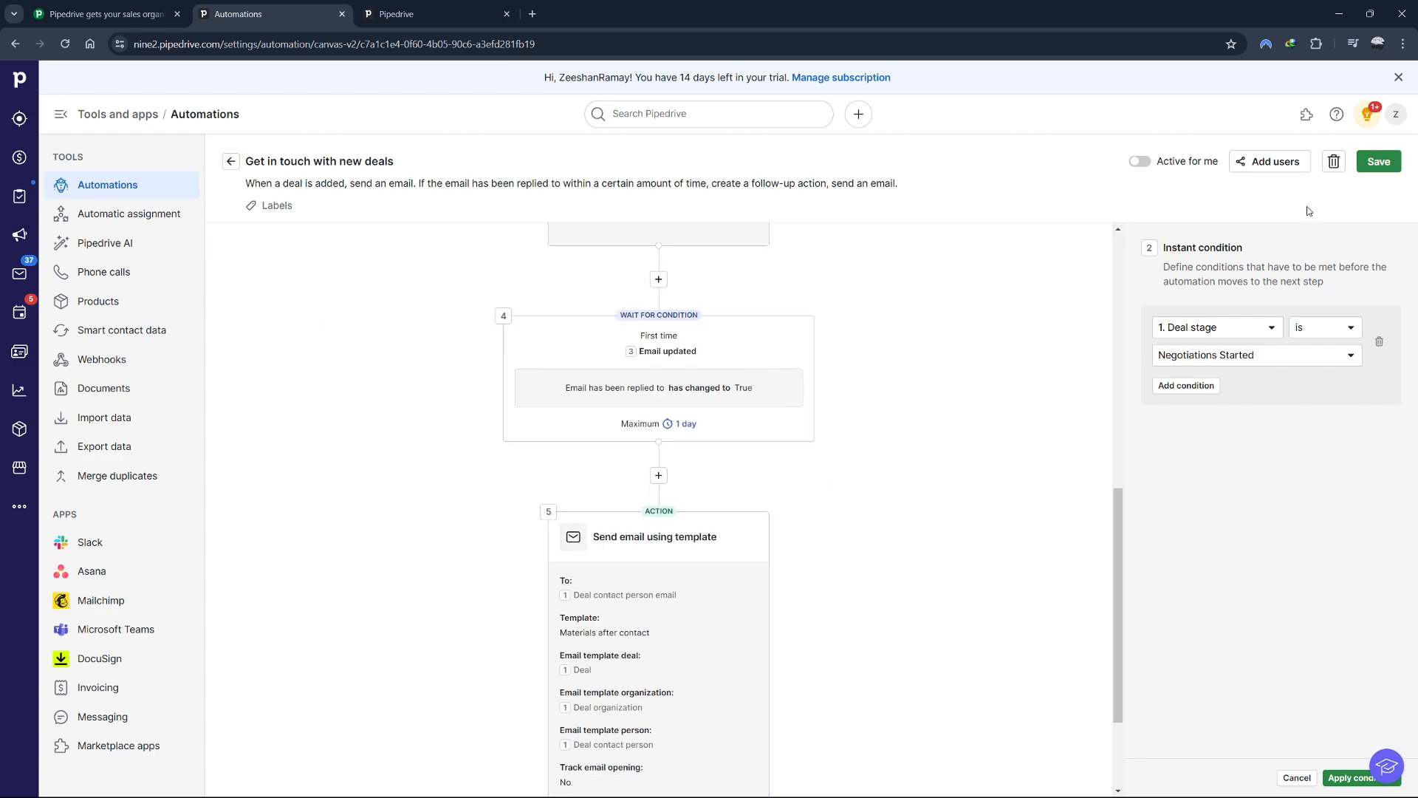
Activate the automation for the own account and review the step types that can be inserted before its final email.
{"action": "left_click", "coordinate": [1140, 162]}
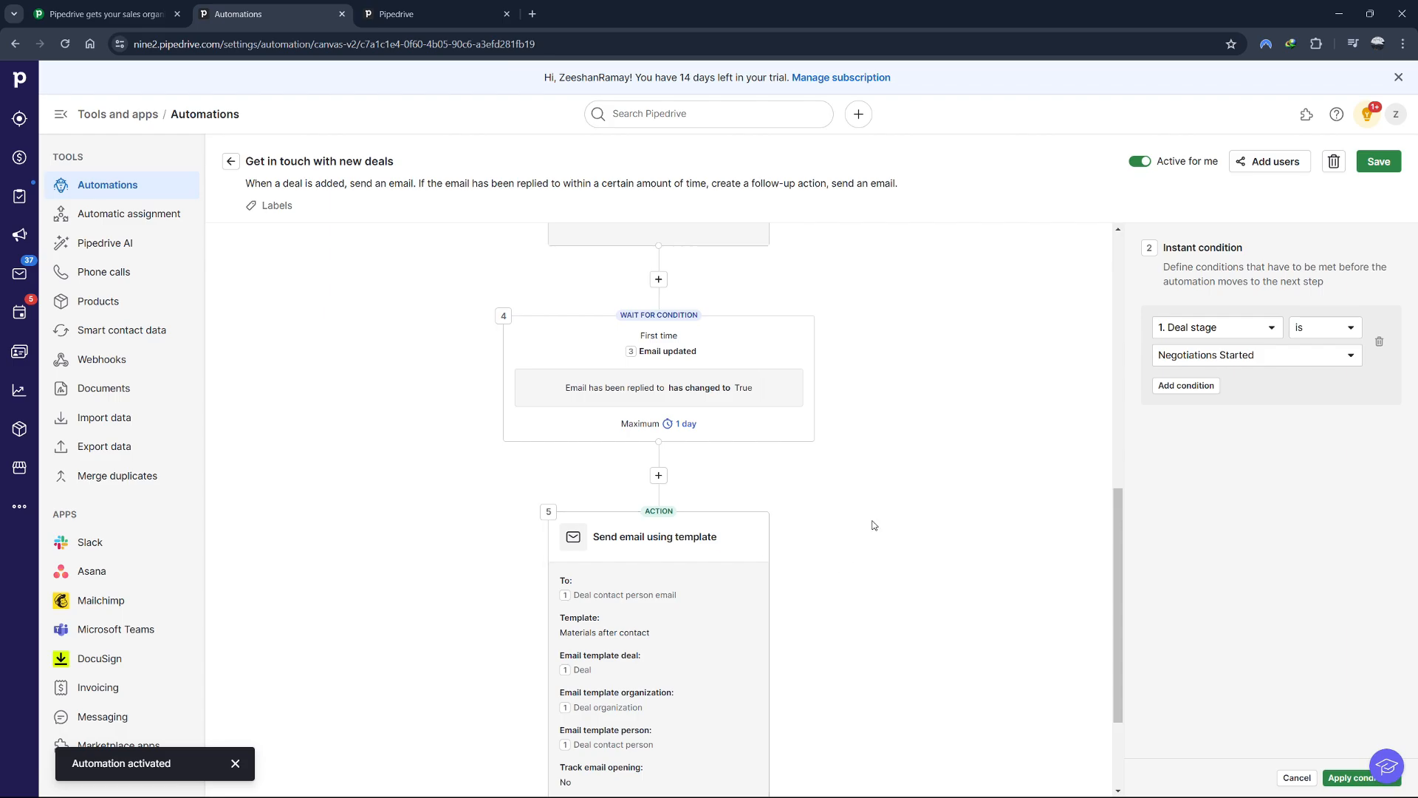
{"action": "left_click", "coordinate": [659, 477]}
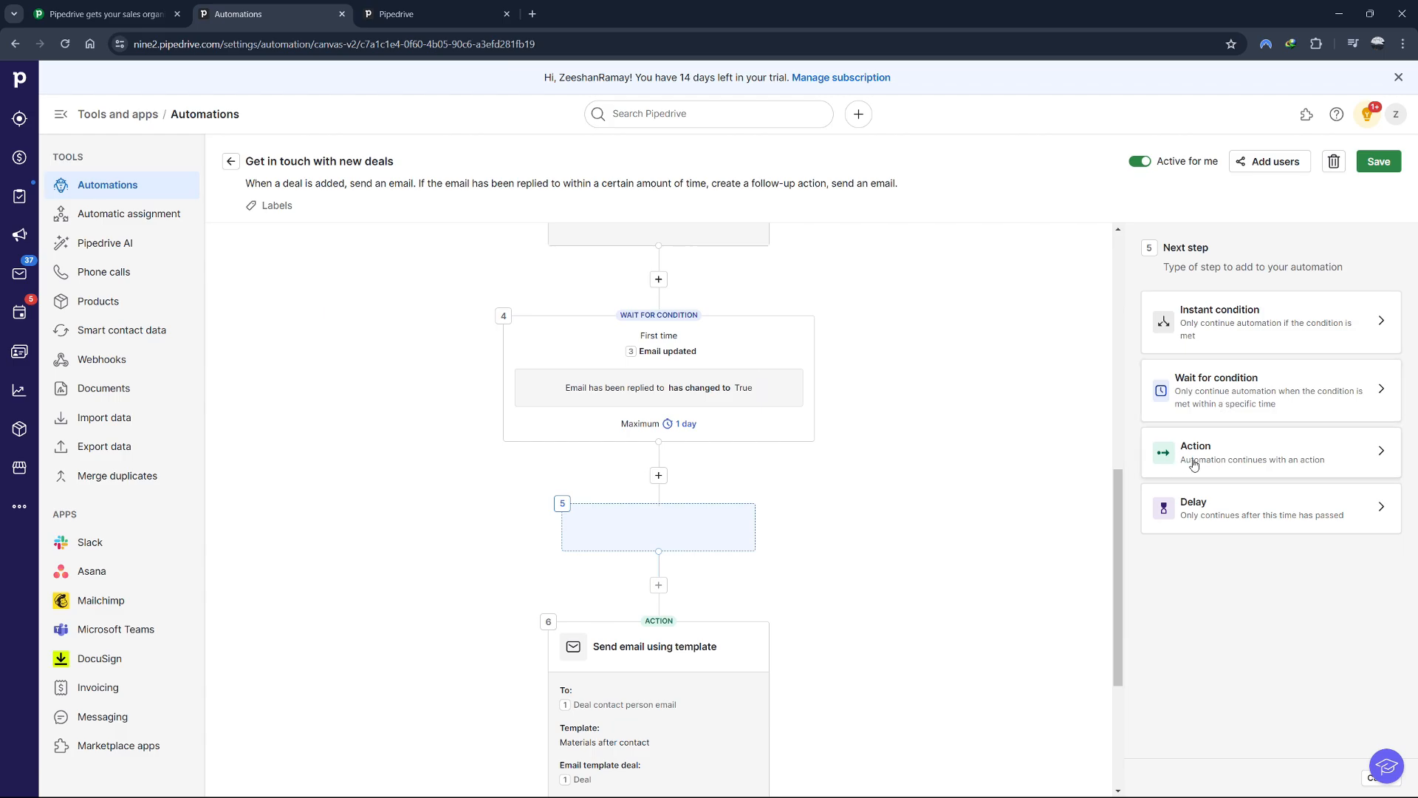
{"action": "scroll", "coordinate": [749, 563], "scroll_direction": "down", "scroll_amount": 3}
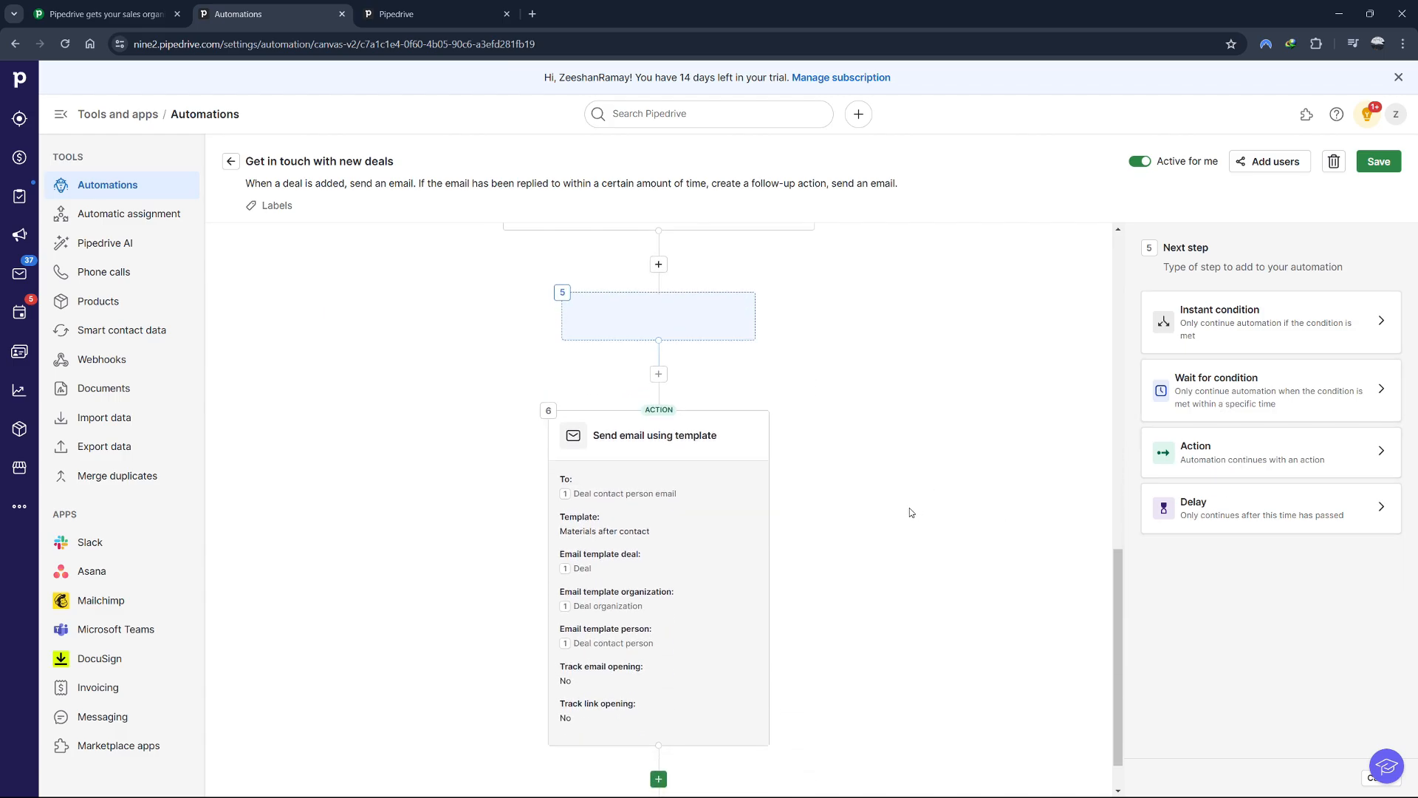
{"action": "scroll", "coordinate": [735, 566], "scroll_direction": "up", "scroll_amount": 2}
{"action": "scroll", "coordinate": [737, 565], "scroll_direction": "down", "scroll_amount": 2}
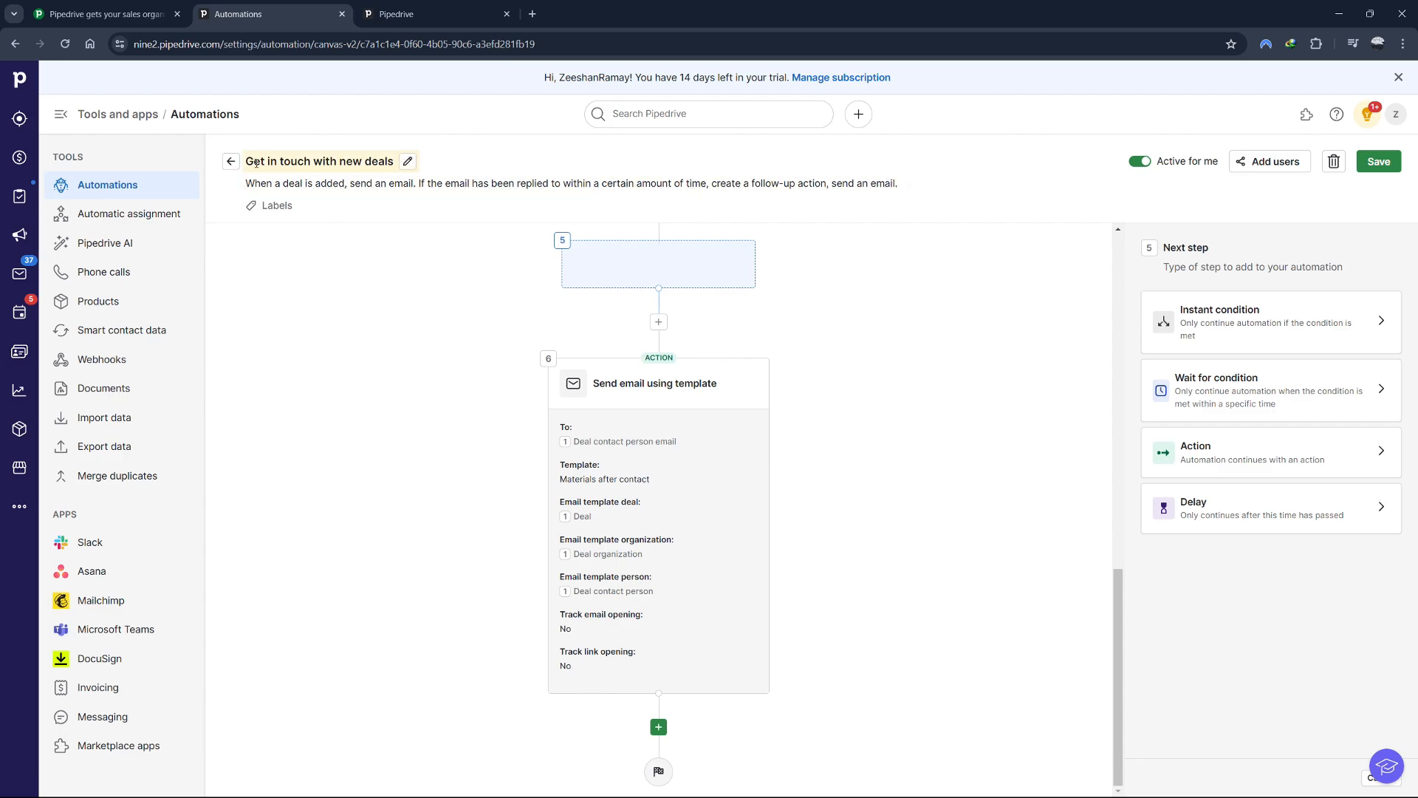
Create a new blank automation from the automations list and bring up the global search.
{"action": "left_click", "coordinate": [231, 161]}
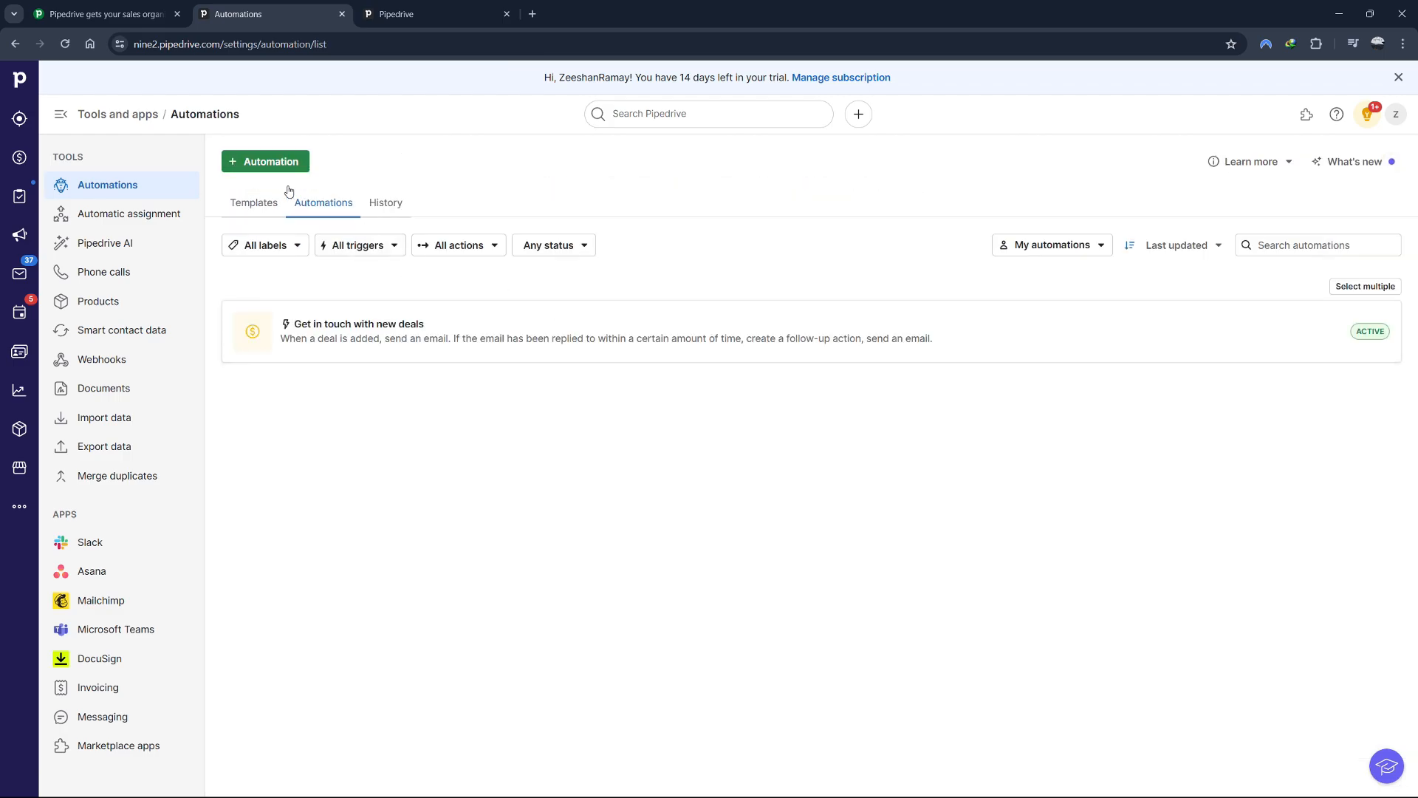
{"action": "left_click", "coordinate": [300, 163]}
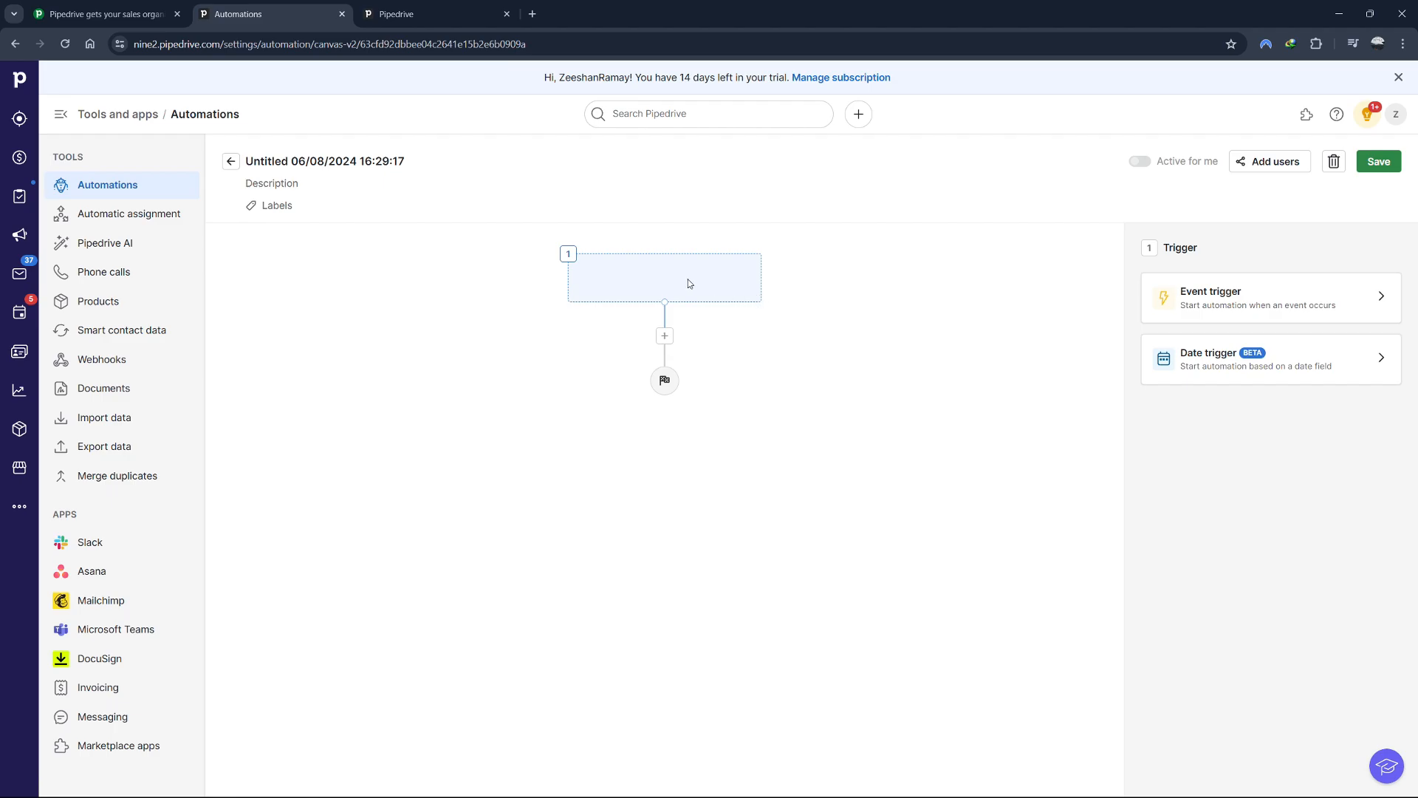
{"action": "left_click", "coordinate": [667, 114]}
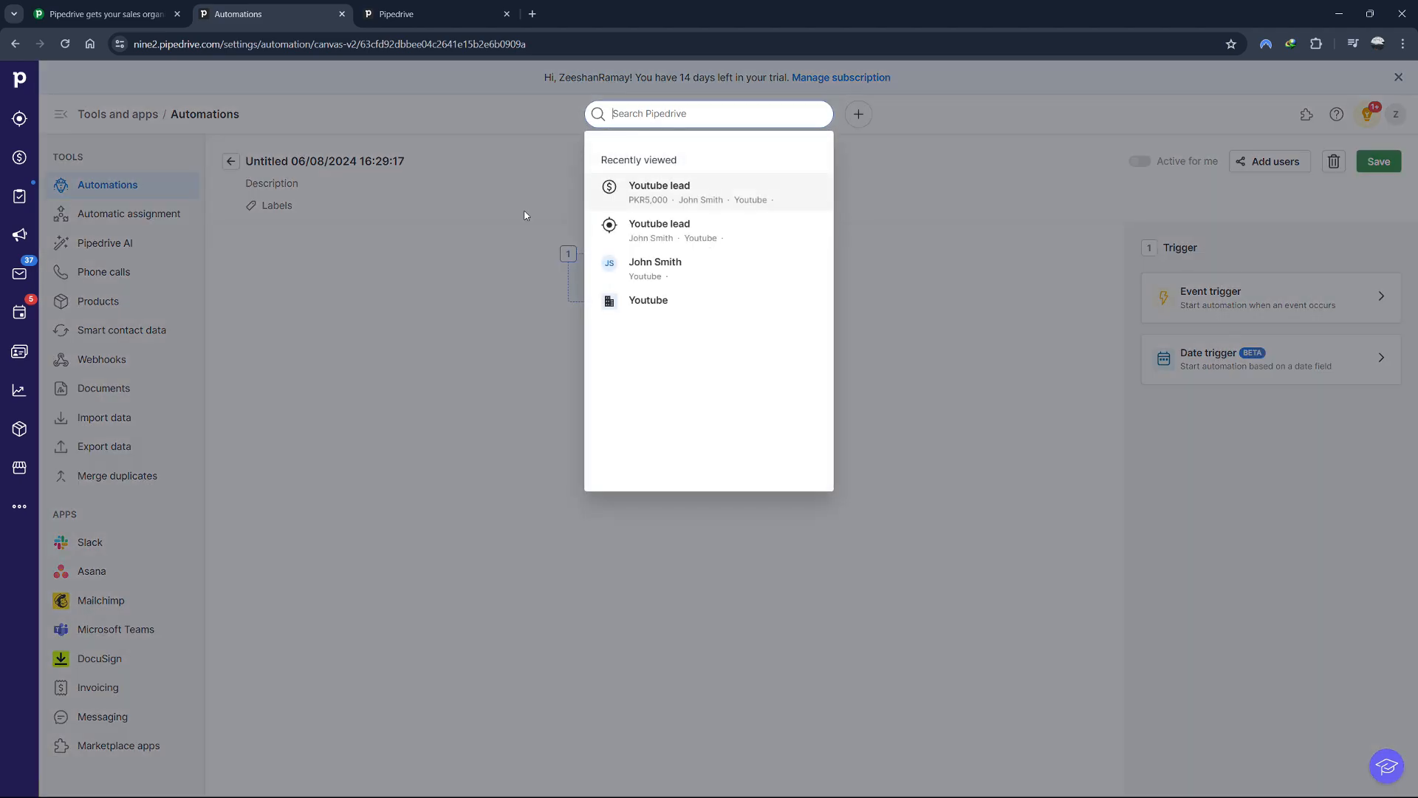
Close the search and set the new automation's event trigger to a person being updated.
{"action": "left_click", "coordinate": [525, 215]}
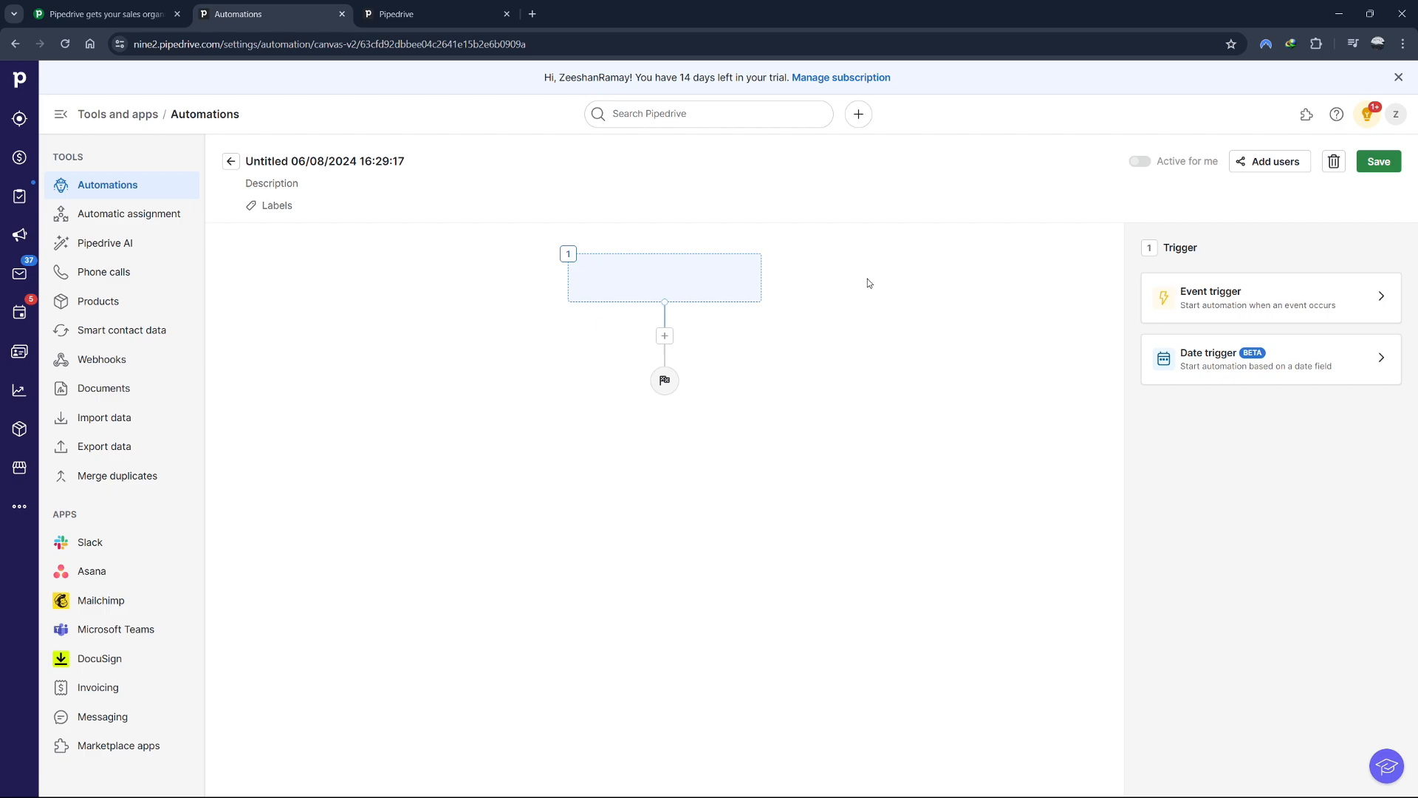
{"action": "left_click", "coordinate": [1233, 297]}
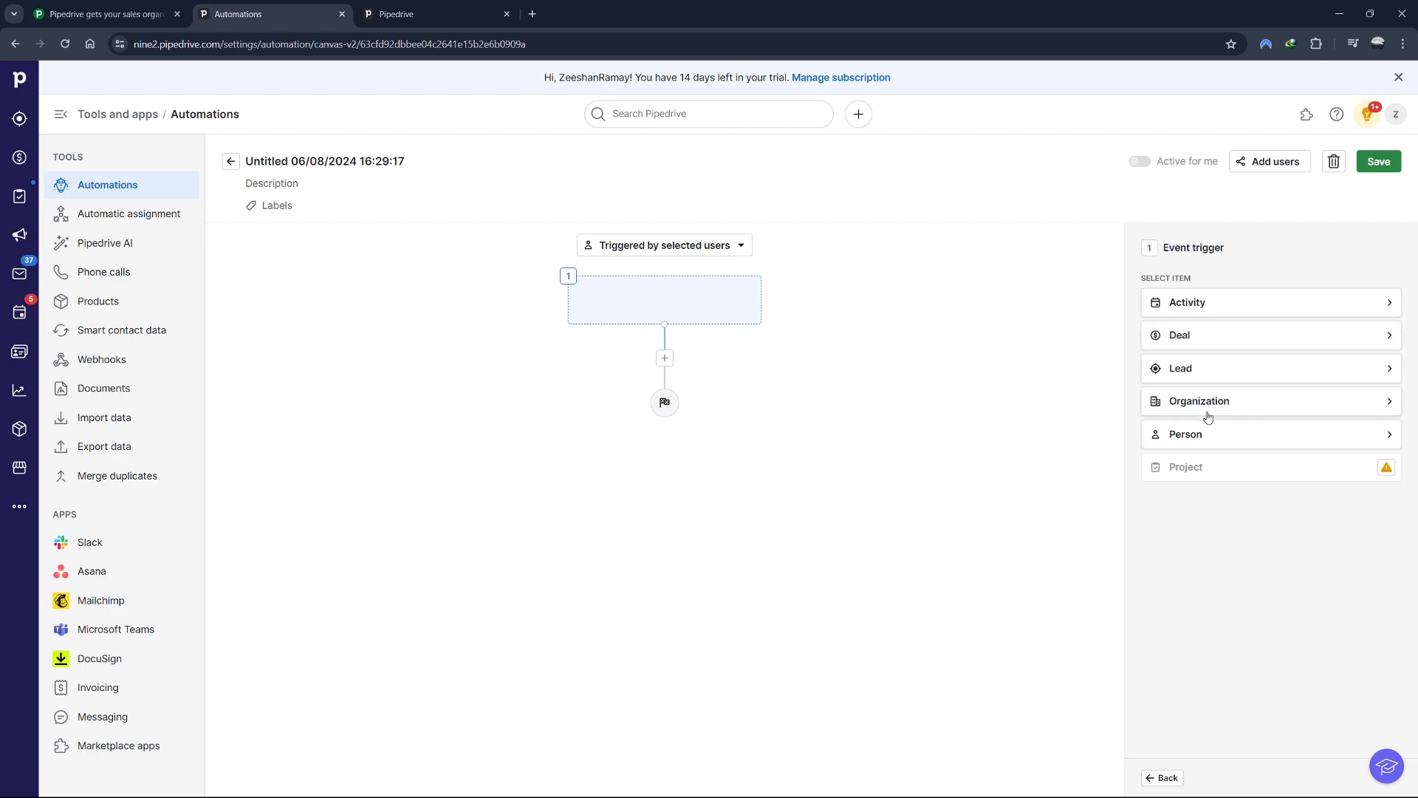
{"action": "left_click", "coordinate": [1208, 440]}
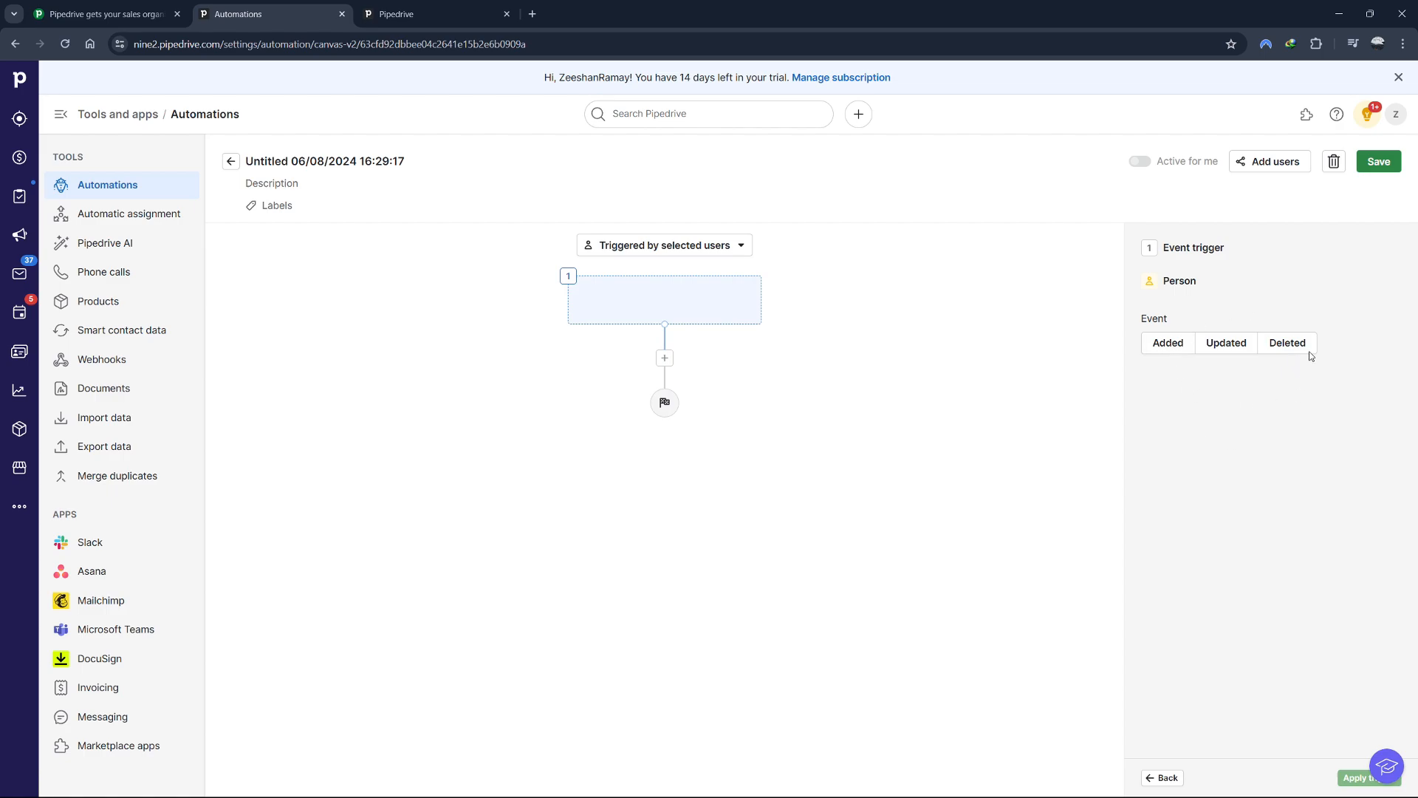
{"action": "left_click", "coordinate": [1204, 355]}
{"action": "left_click", "coordinate": [1363, 777]}
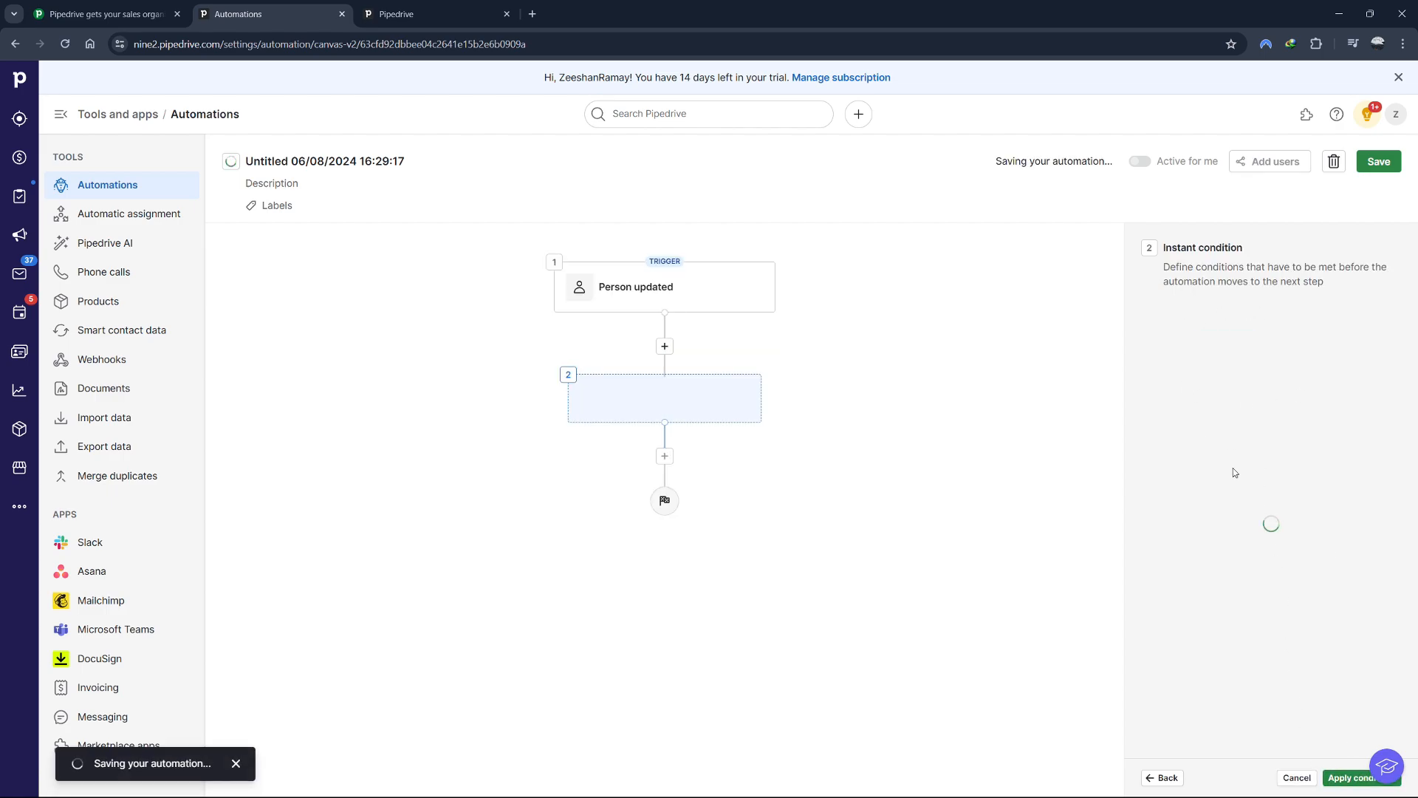
Add an instant condition requiring that the person's Labels field has changed to Customer.
{"action": "left_click", "coordinate": [1218, 328]}
{"action": "left_click", "coordinate": [1231, 475]}
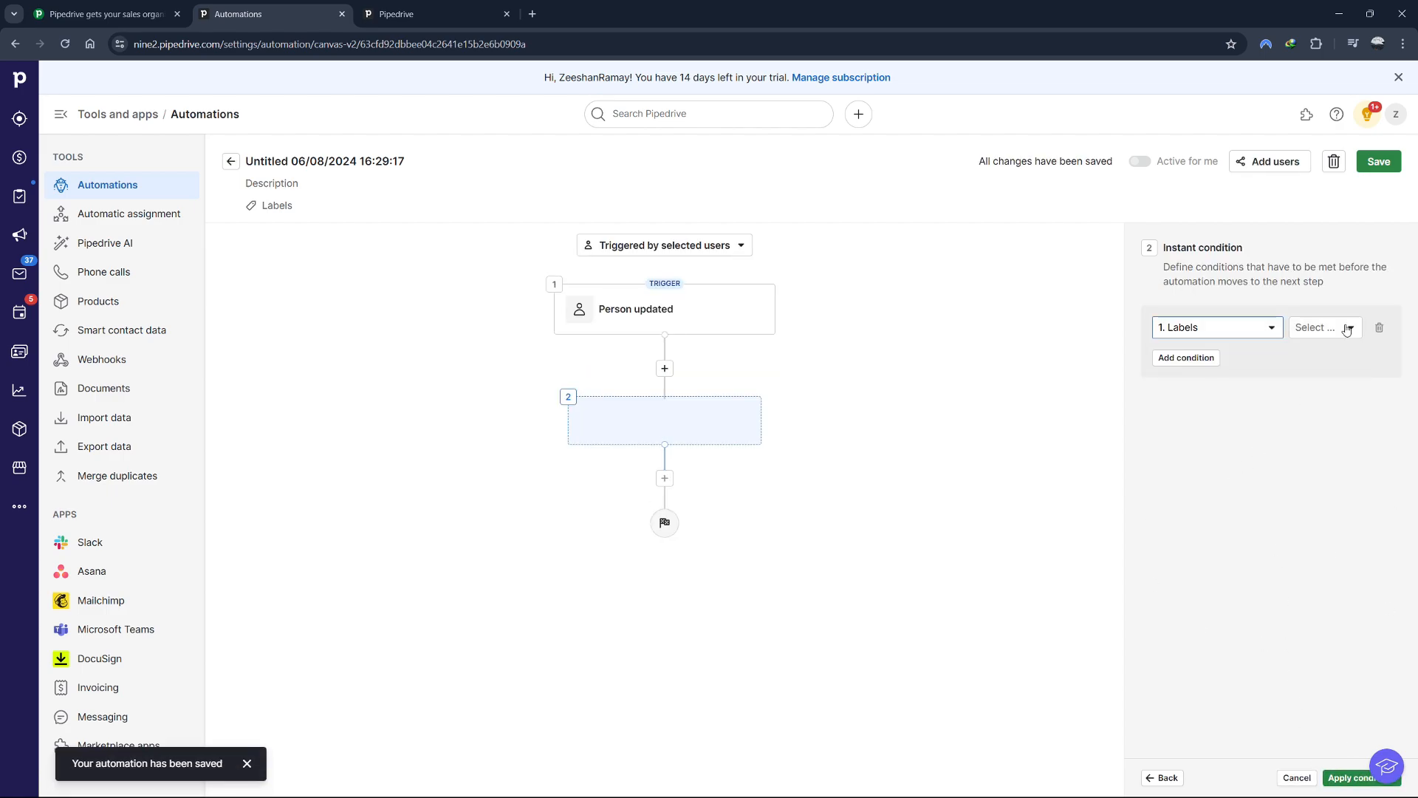
{"action": "left_click", "coordinate": [1344, 327]}
{"action": "left_click", "coordinate": [1324, 357]}
{"action": "left_click", "coordinate": [1256, 355]}
{"action": "left_click", "coordinate": [1189, 458]}
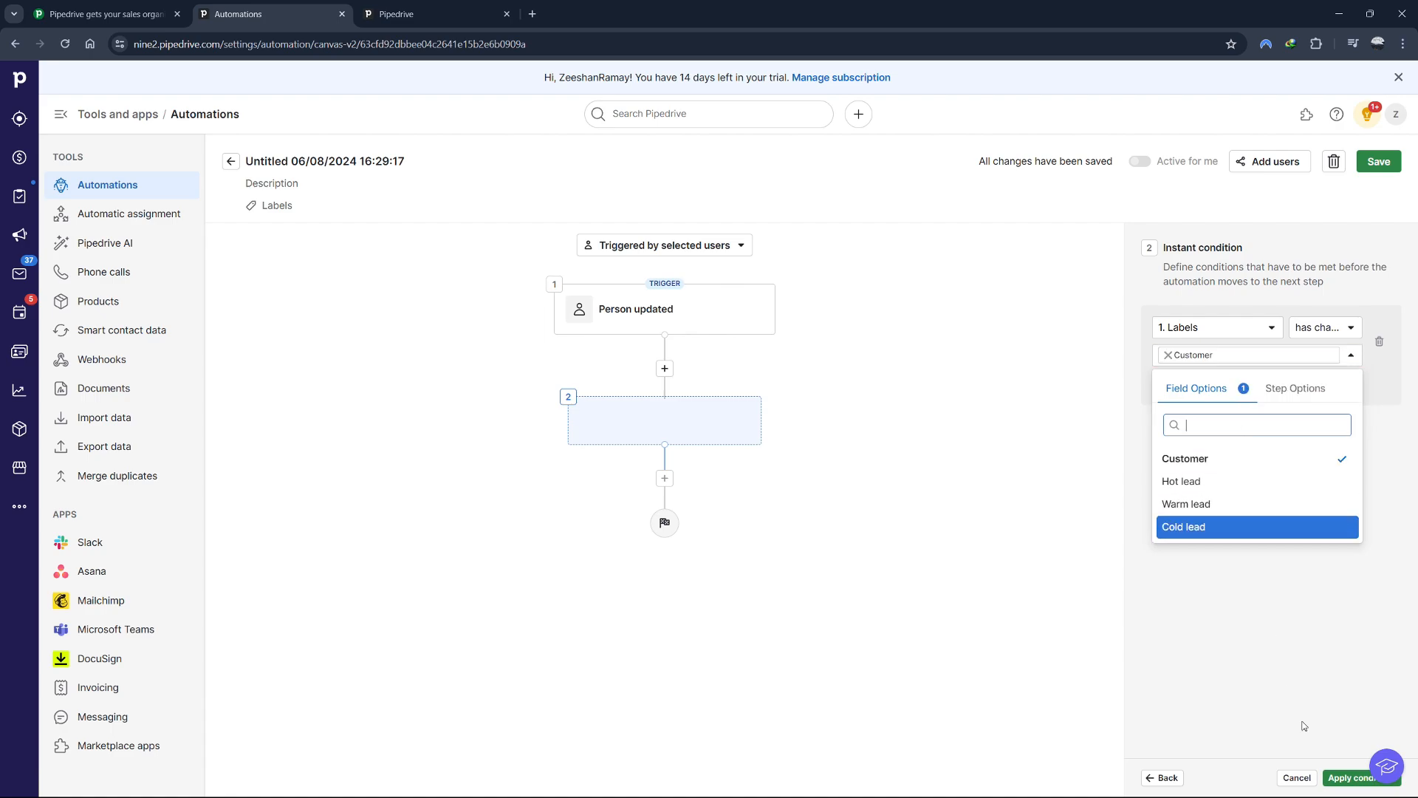
{"action": "left_click", "coordinate": [1352, 778]}
Insert a Send email using template action between the trigger and the condition, including the Email template lead field.
{"action": "left_click", "coordinate": [812, 368]}
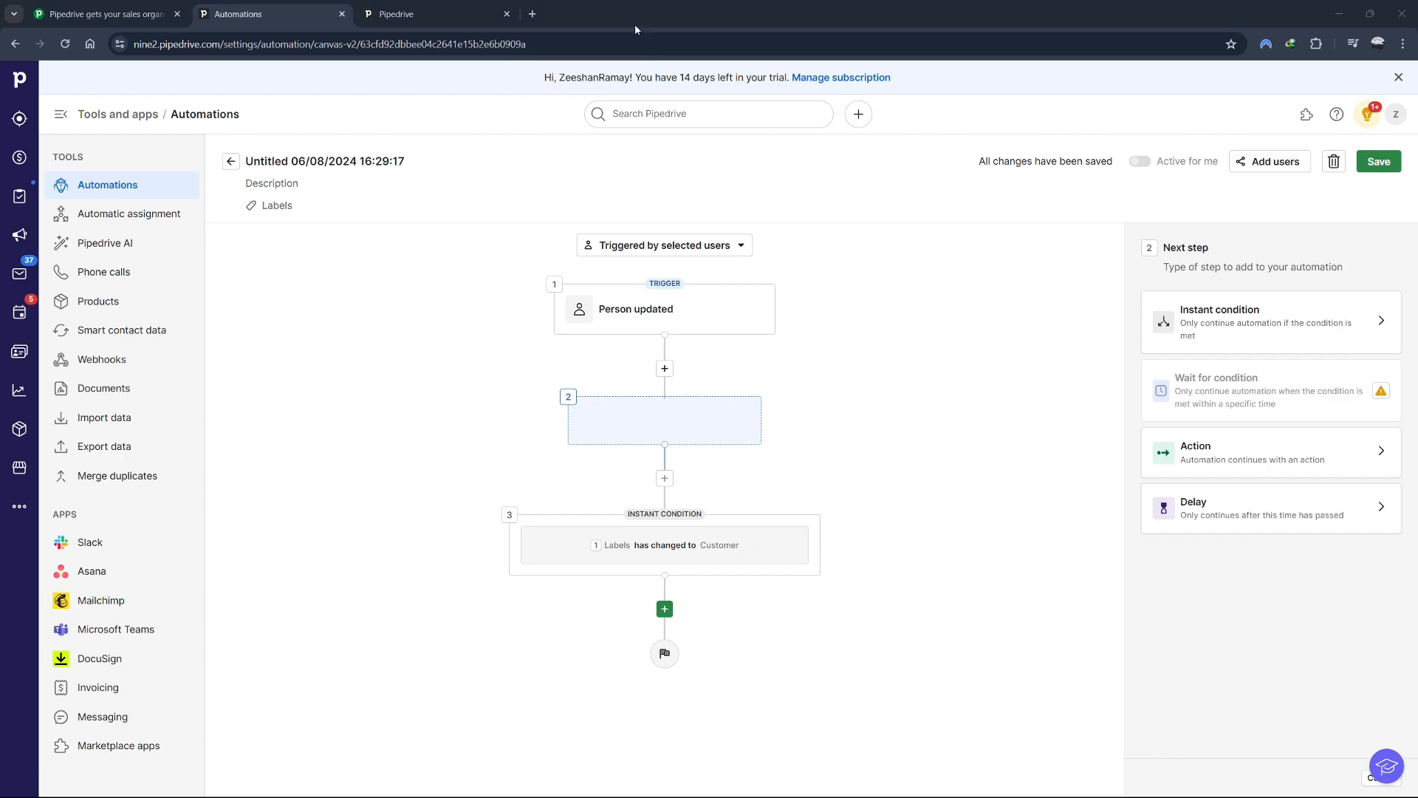
{"action": "left_click", "coordinate": [1197, 451]}
{"action": "left_click", "coordinate": [1200, 454]}
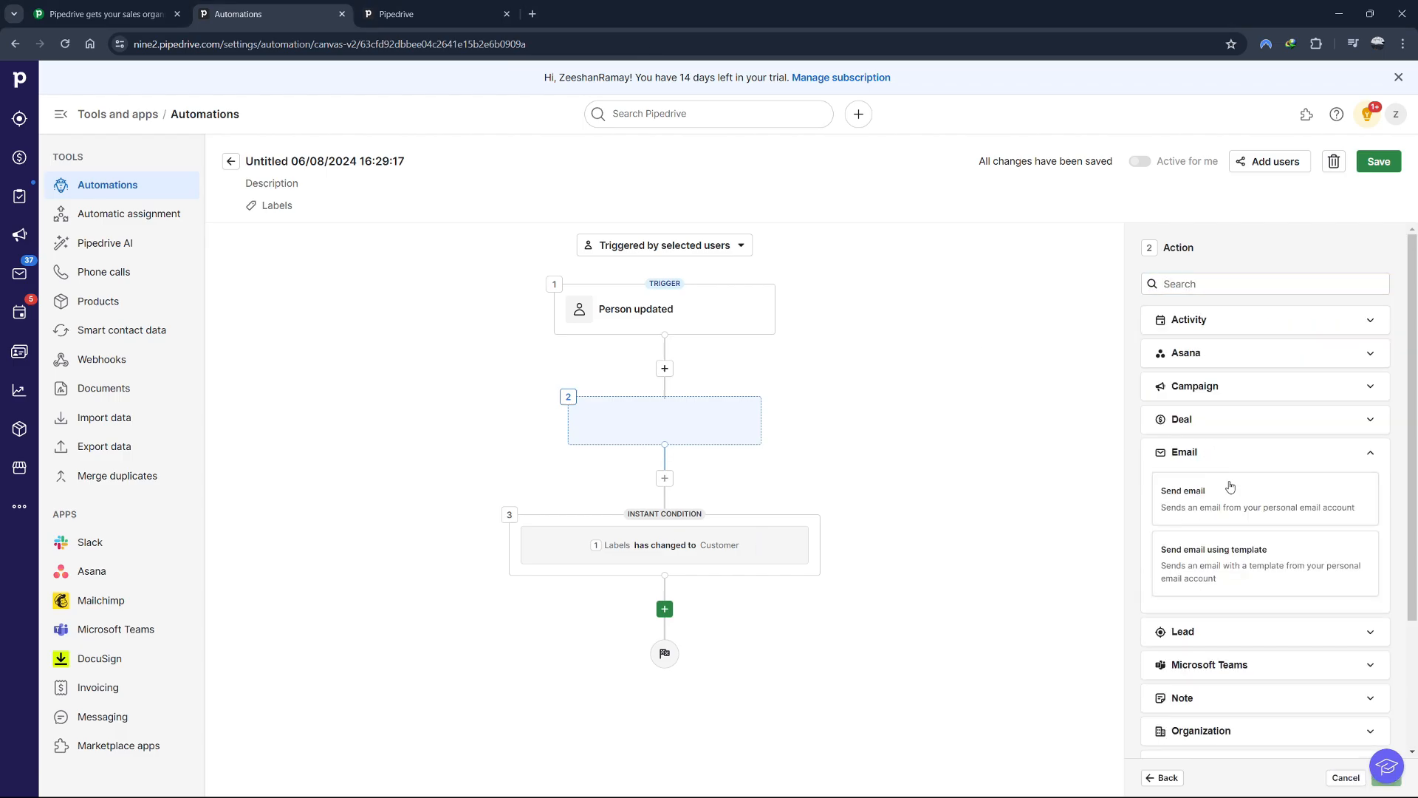
{"action": "left_click", "coordinate": [1197, 510]}
{"action": "left_click", "coordinate": [1232, 579]}
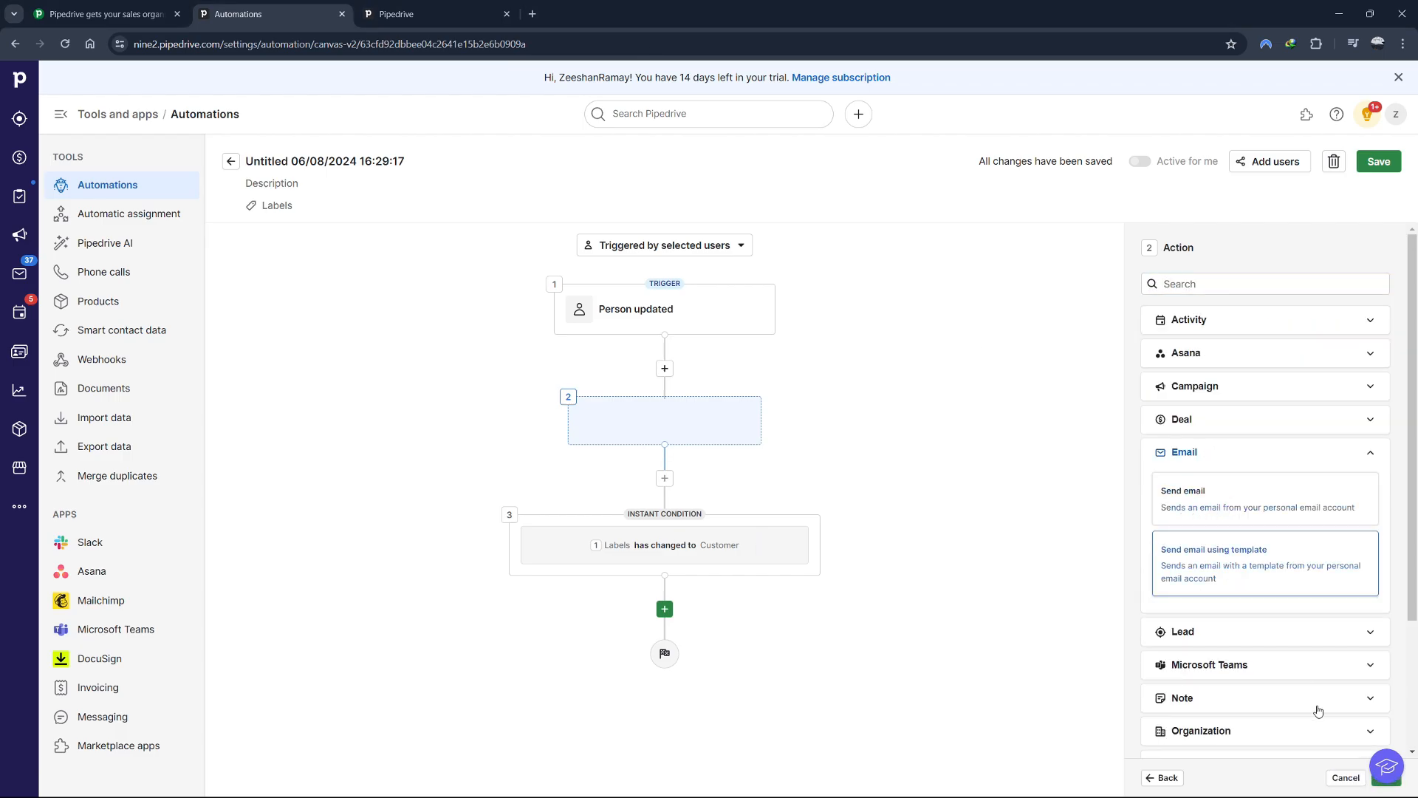
{"action": "left_click", "coordinate": [1381, 788]}
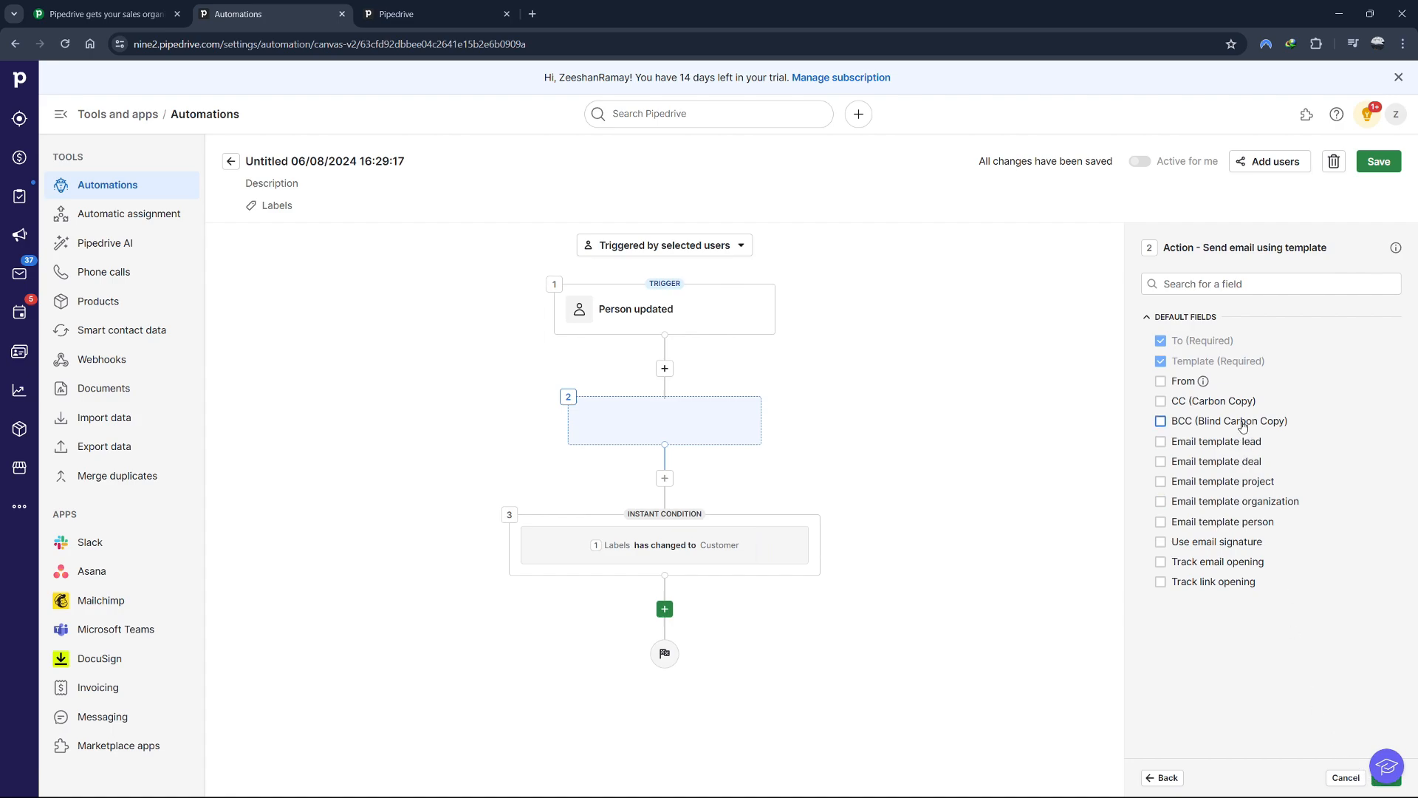
{"action": "left_click", "coordinate": [1161, 441]}
{"action": "left_click", "coordinate": [1381, 787]}
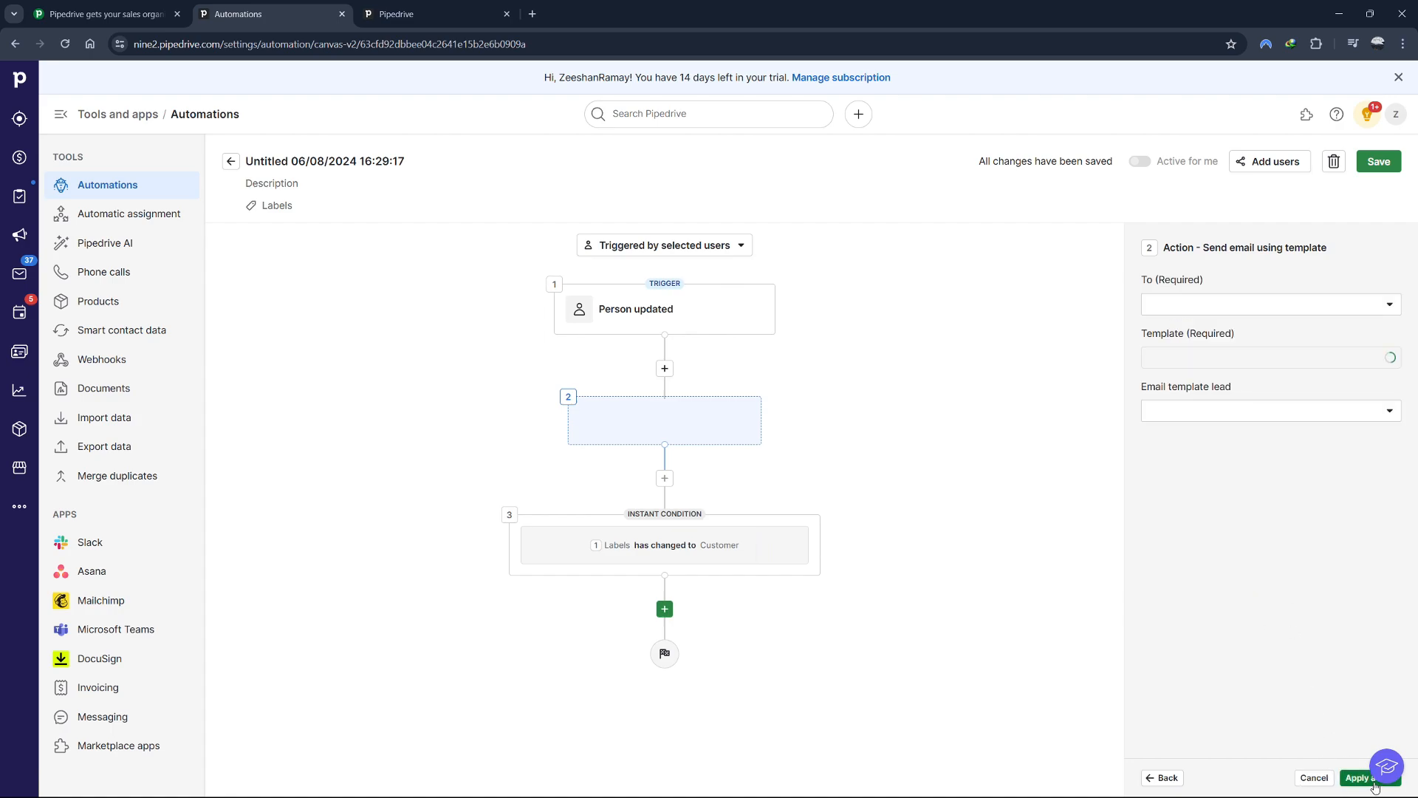
Set the email action's recipients to Person primary email before and Person owner email.
{"action": "left_click", "coordinate": [1199, 305]}
{"action": "left_click", "coordinate": [1382, 312]}
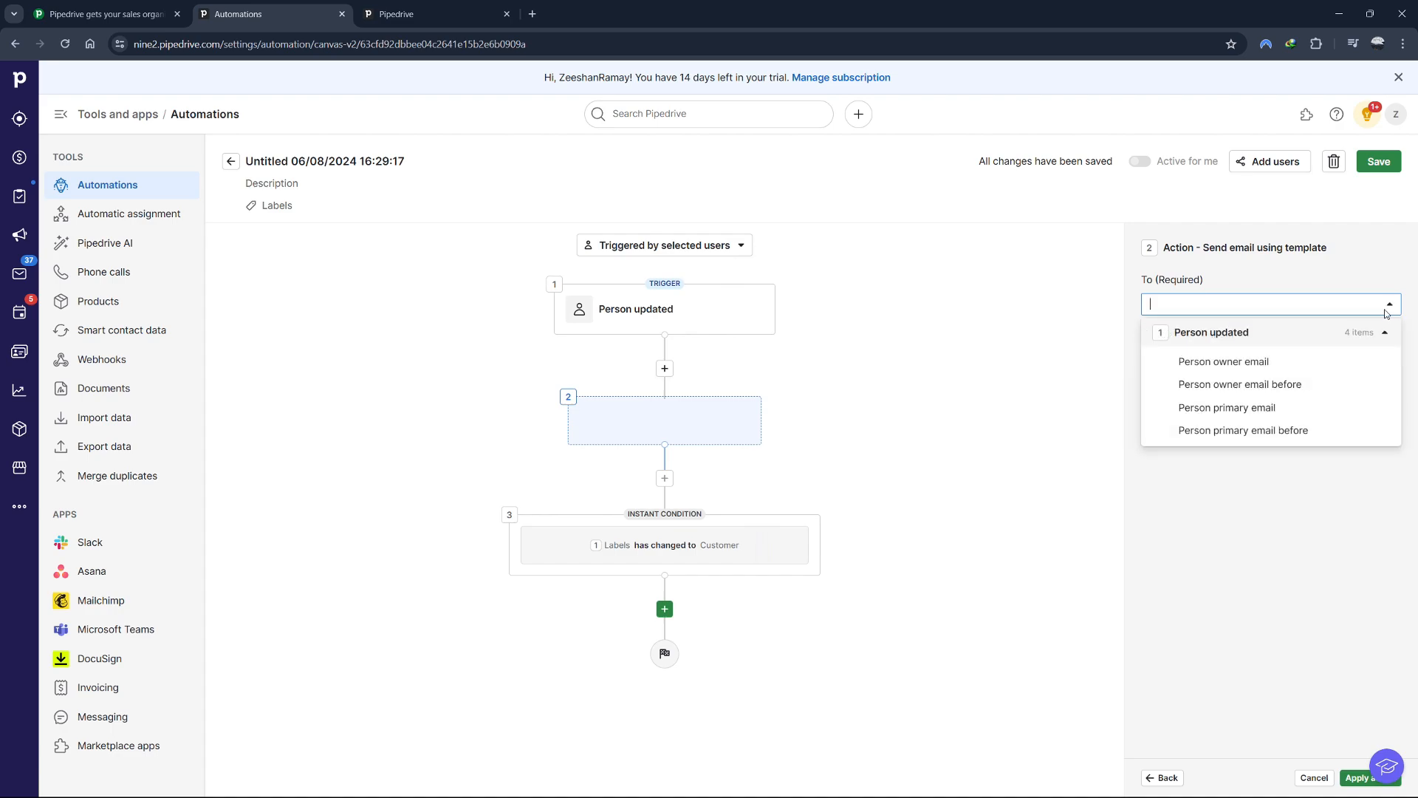
{"action": "left_click", "coordinate": [1265, 436]}
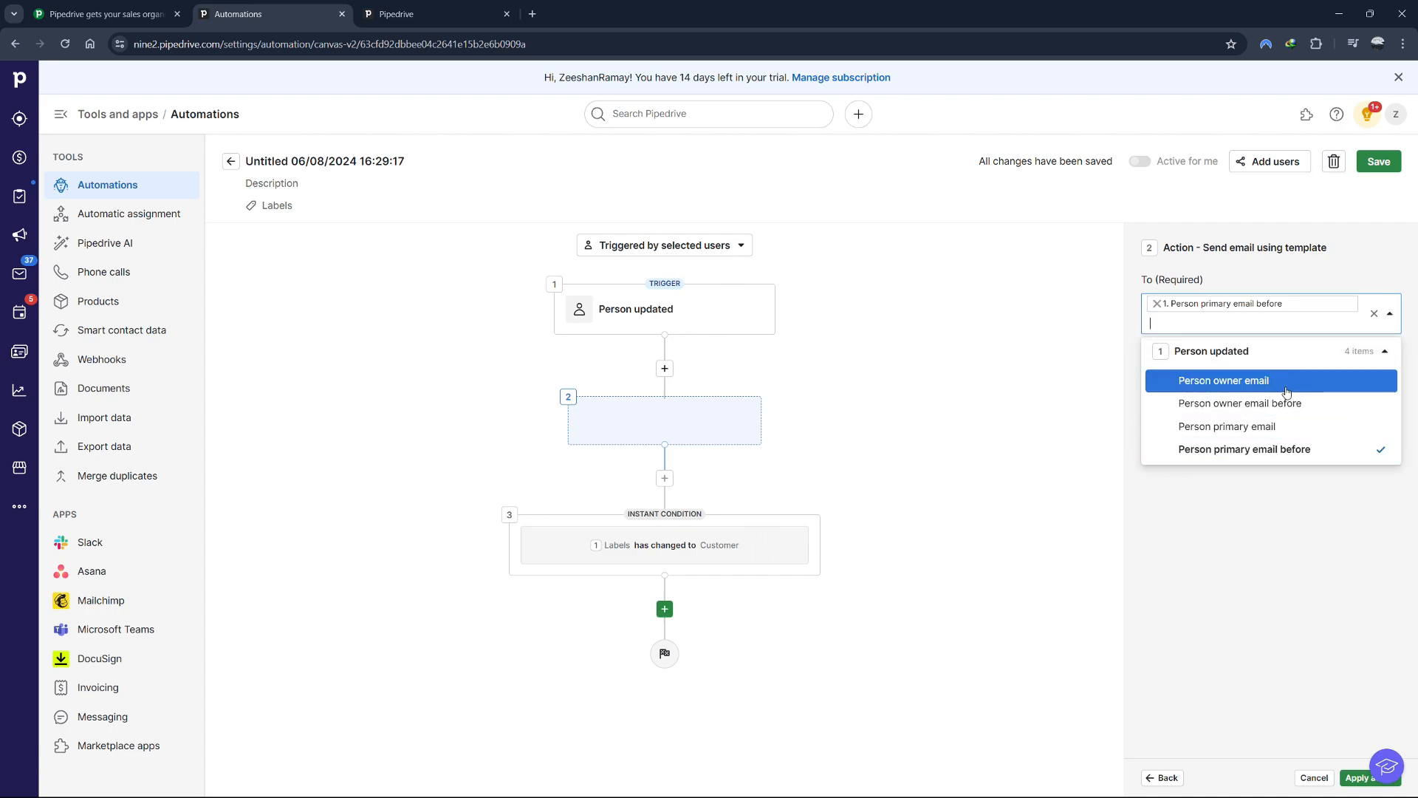
{"action": "left_click", "coordinate": [1330, 380]}
{"action": "left_click", "coordinate": [1324, 507]}
Choose the Follow up template with Person as the template person, and save the action with the lead field left empty.
{"action": "left_click", "coordinate": [1387, 398]}
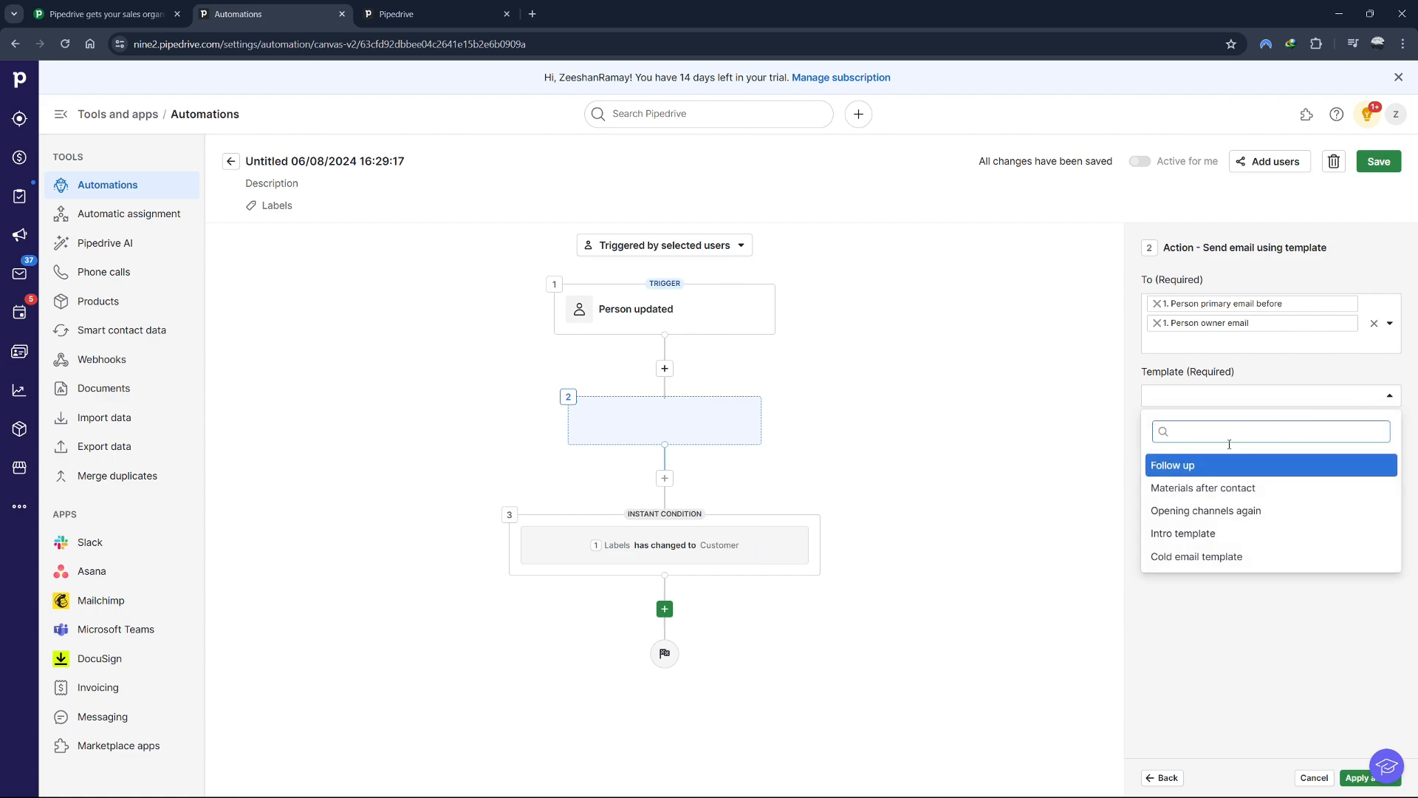
{"action": "left_click", "coordinate": [1289, 465]}
{"action": "left_click", "coordinate": [1390, 452]}
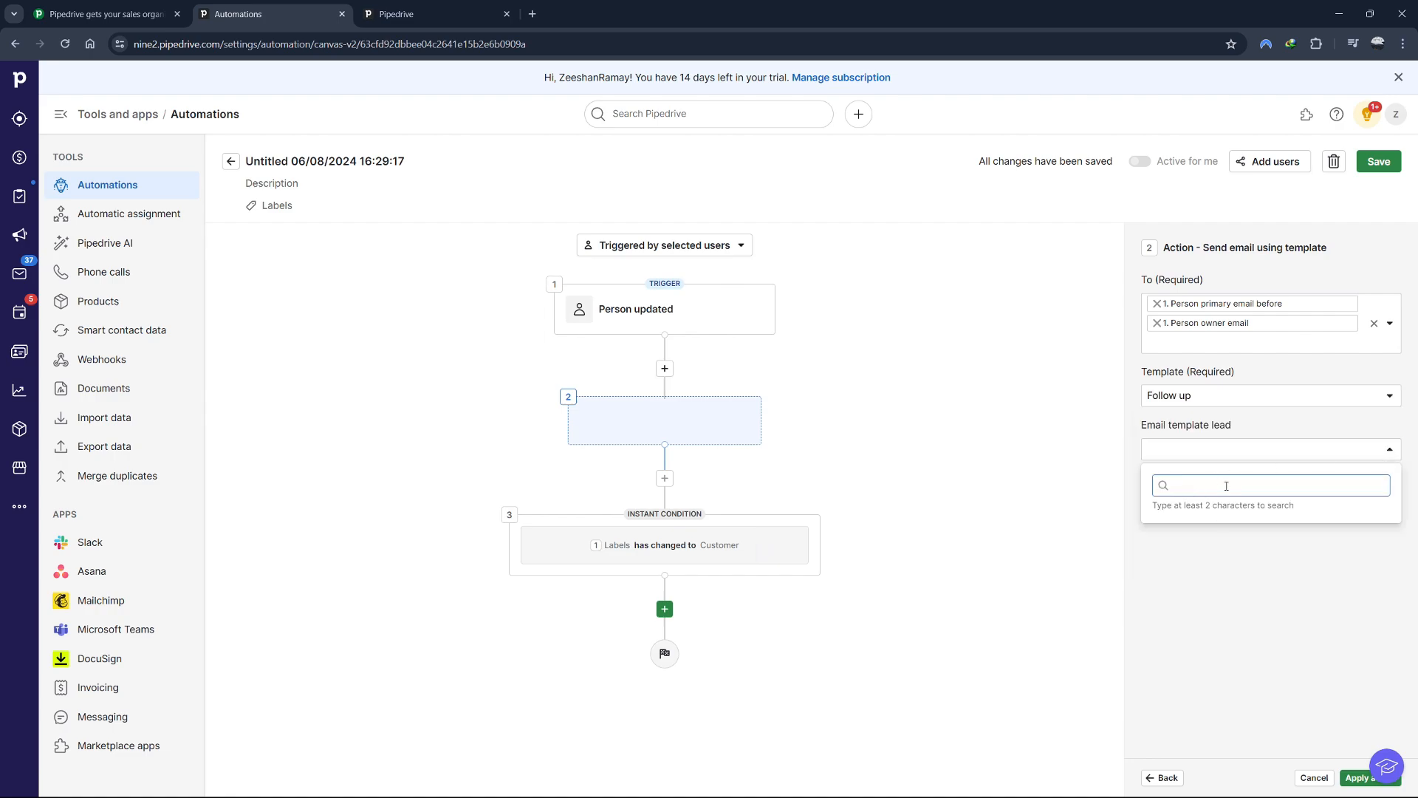
{"action": "left_click", "coordinate": [1264, 503]}
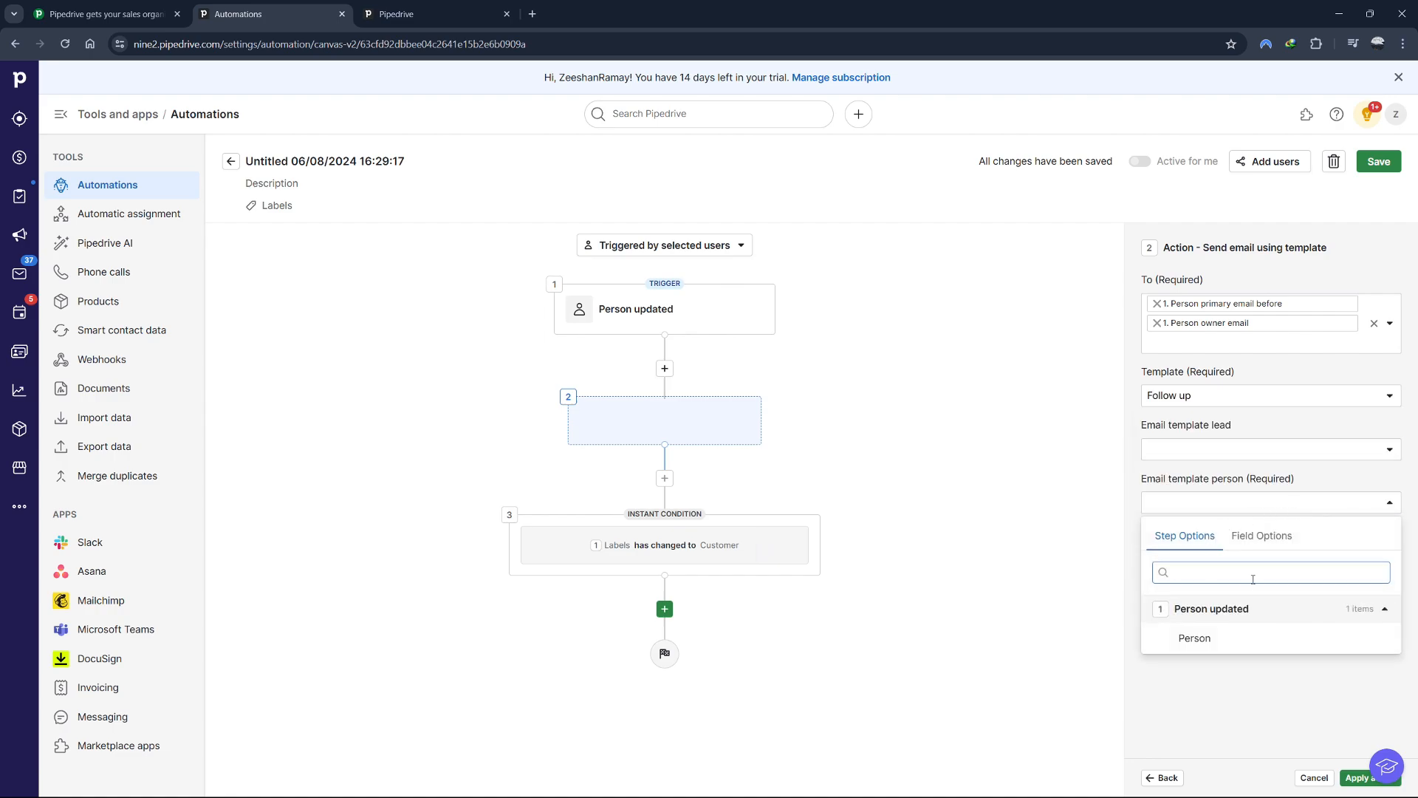
{"action": "left_click", "coordinate": [1198, 649]}
{"action": "left_click", "coordinate": [1357, 777]}
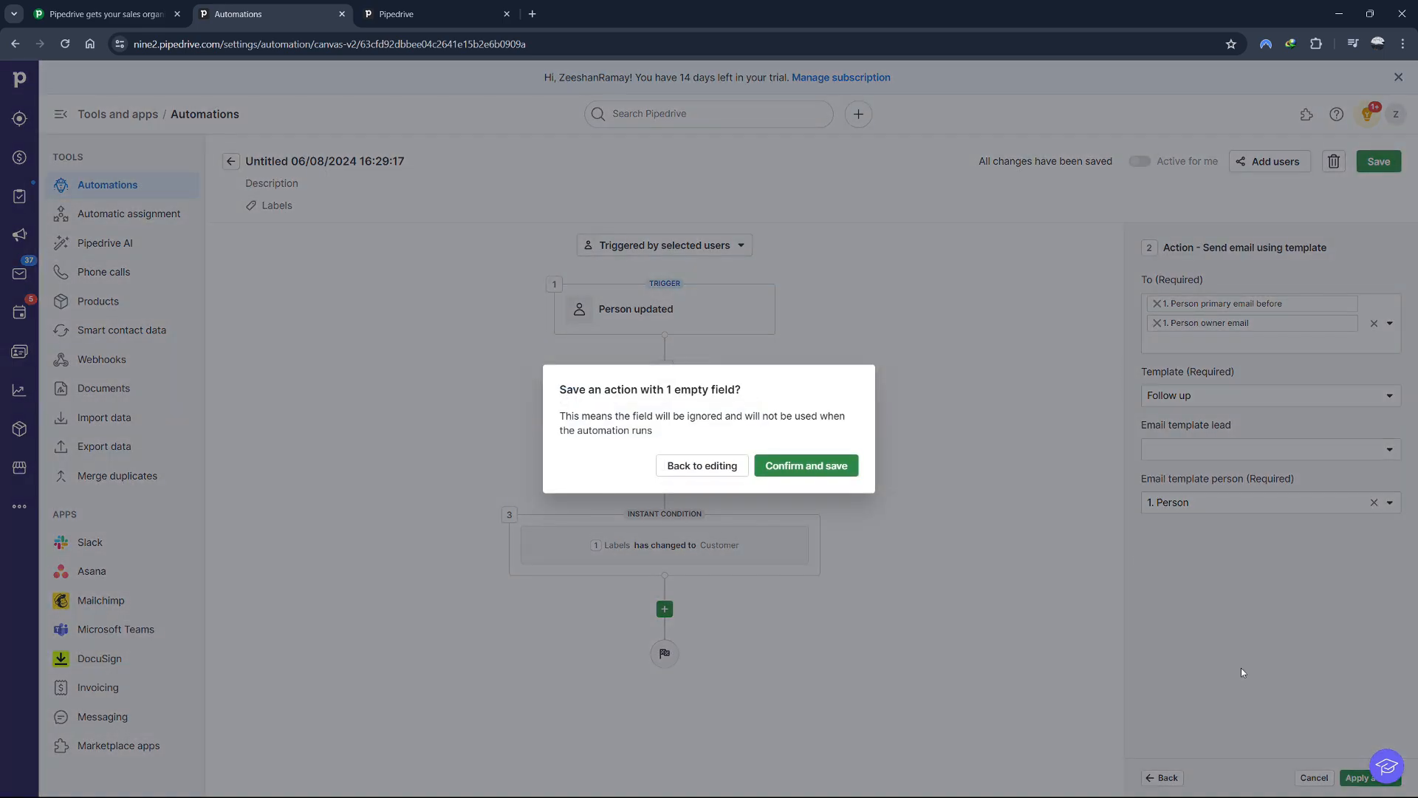
{"action": "left_click", "coordinate": [799, 460]}
Add a delay of 3 days after the email action.
{"action": "left_click", "coordinate": [805, 593]}
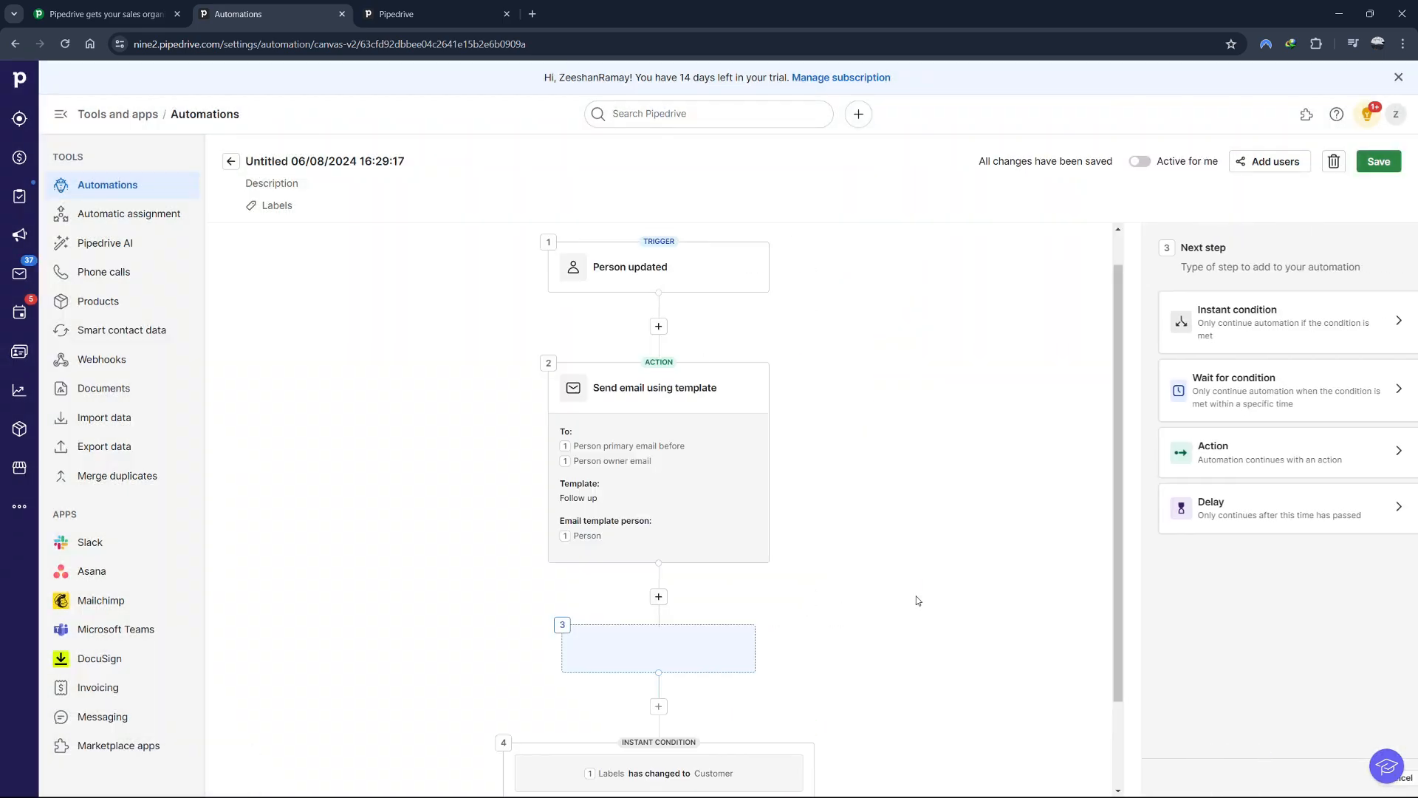
{"action": "left_click", "coordinate": [1256, 505]}
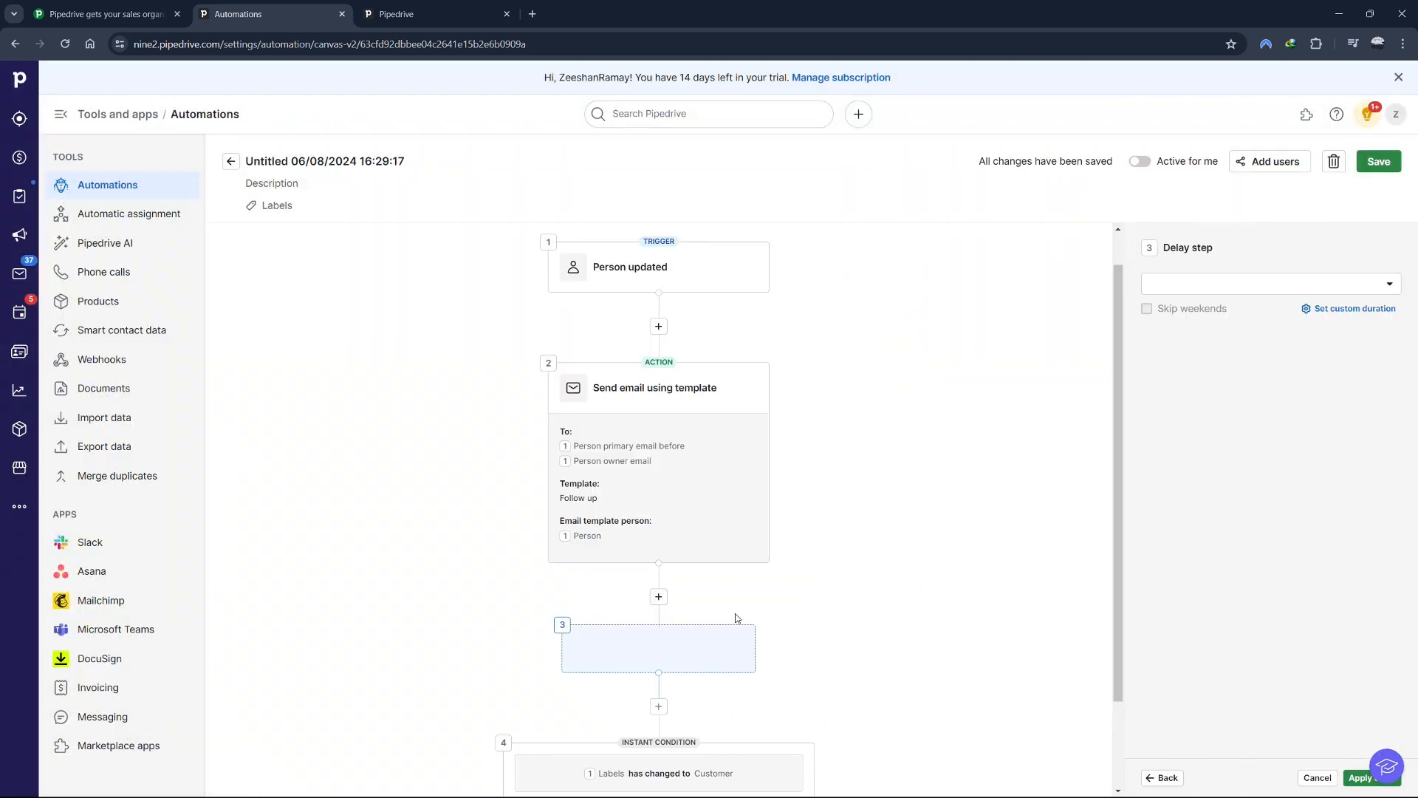
{"action": "left_click", "coordinate": [1216, 285]}
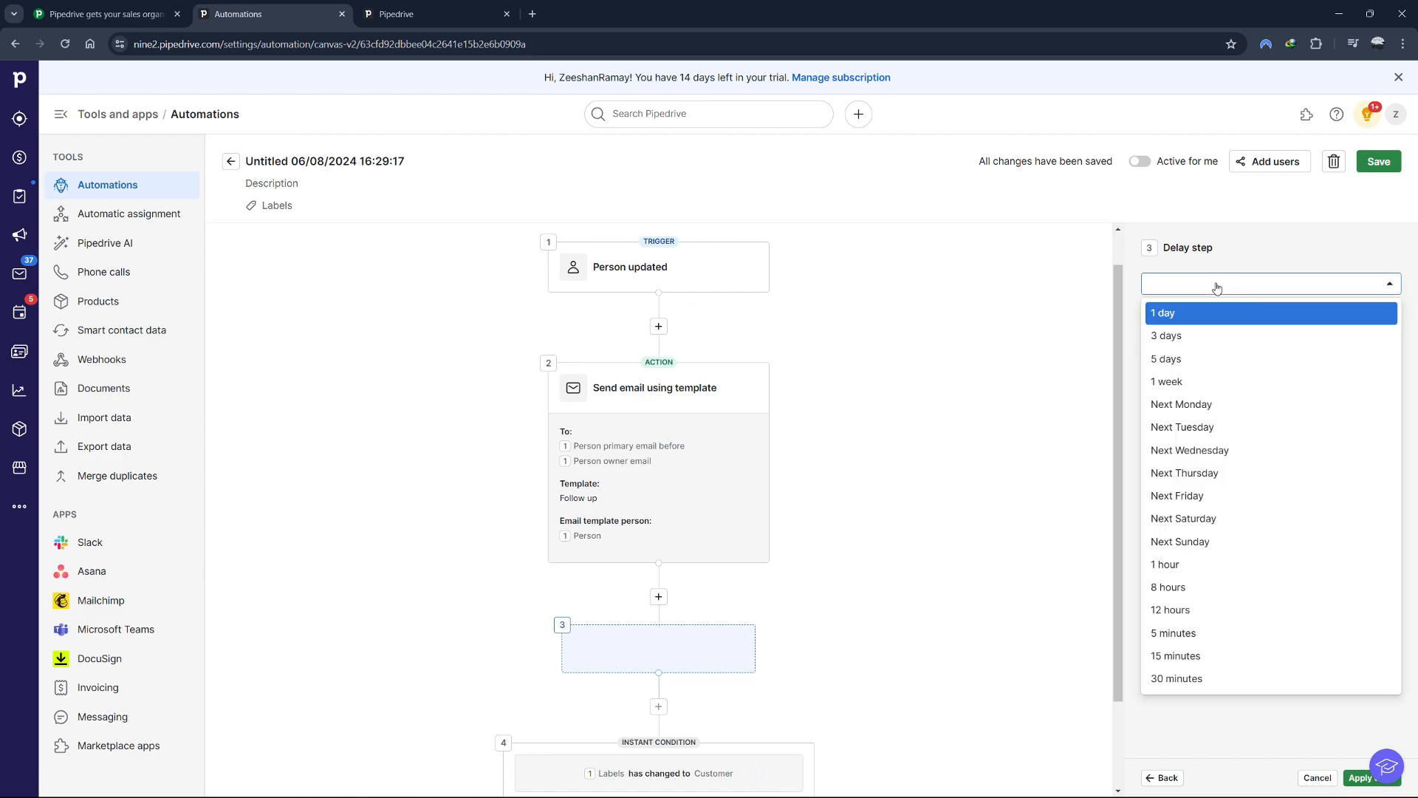
{"action": "left_click", "coordinate": [1207, 342]}
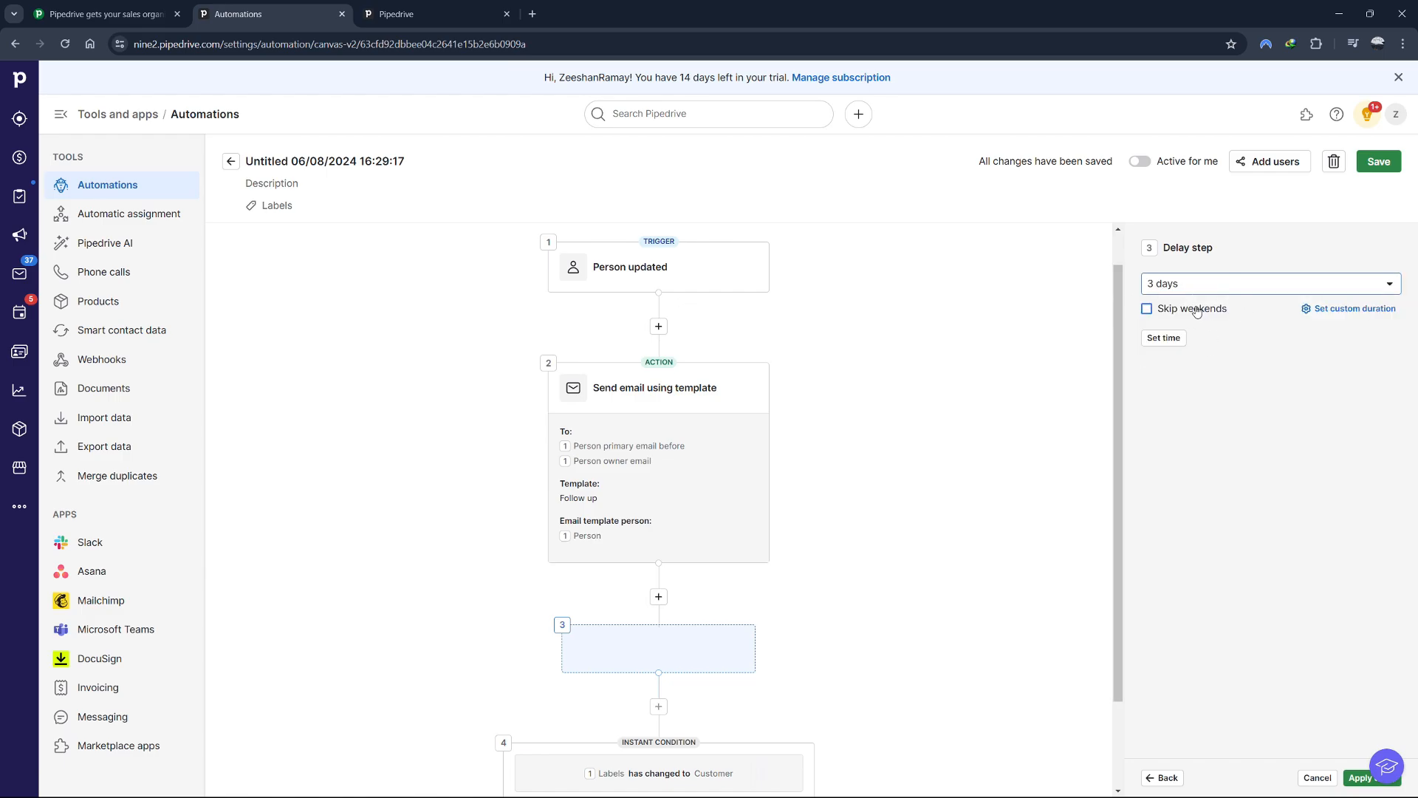
{"action": "left_click", "coordinate": [1358, 778]}
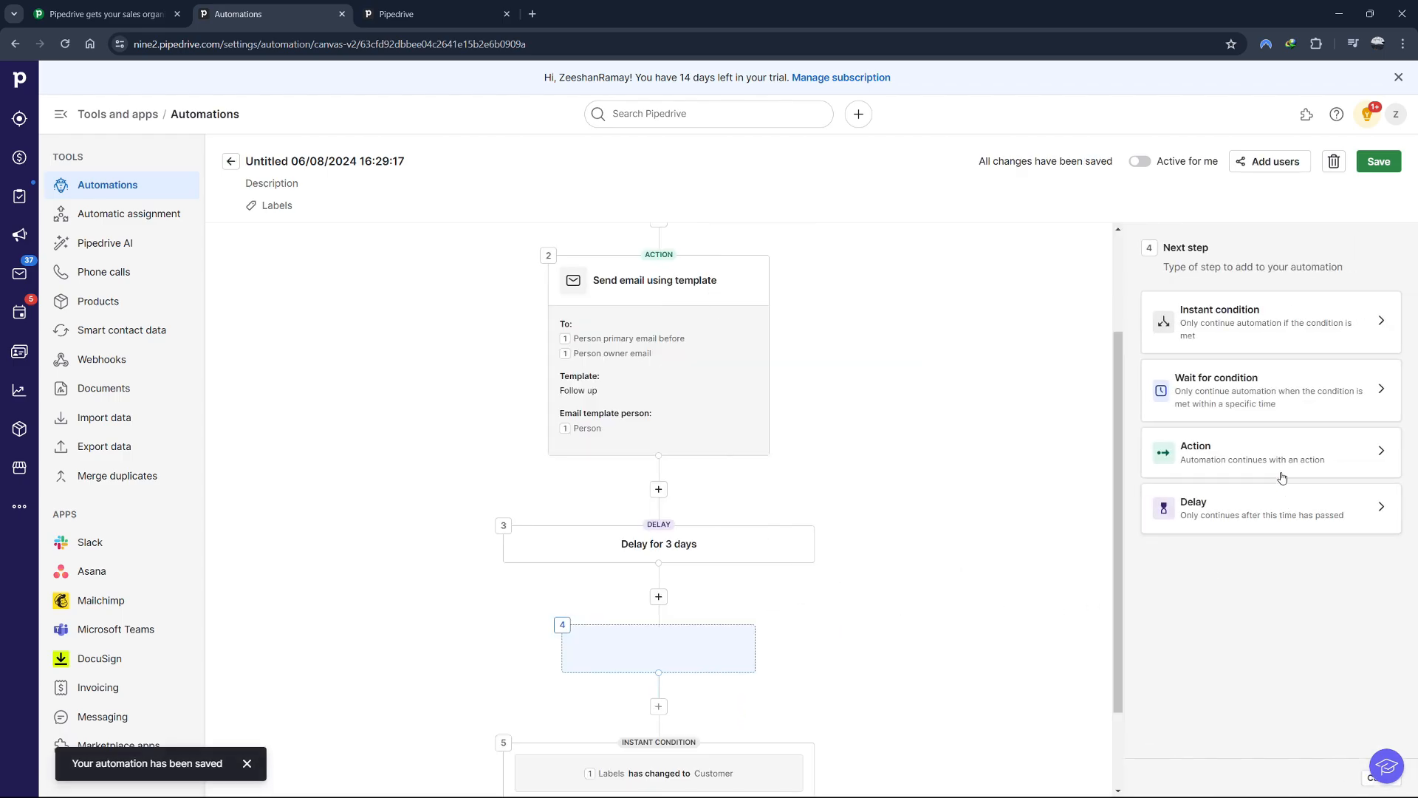
{"action": "left_click", "coordinate": [1273, 454]}
{"action": "left_click", "coordinate": [1184, 462]}
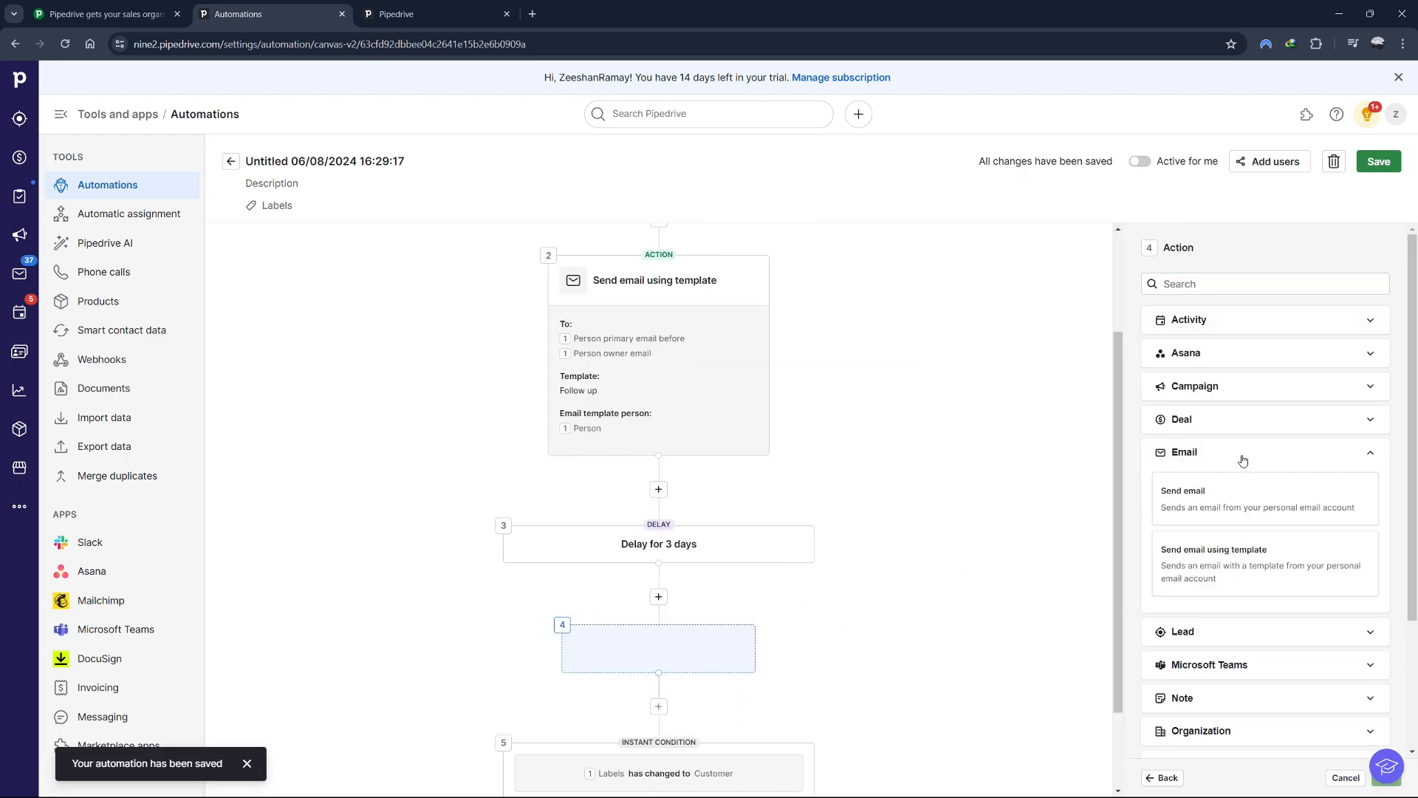
{"action": "left_click", "coordinate": [1256, 558]}
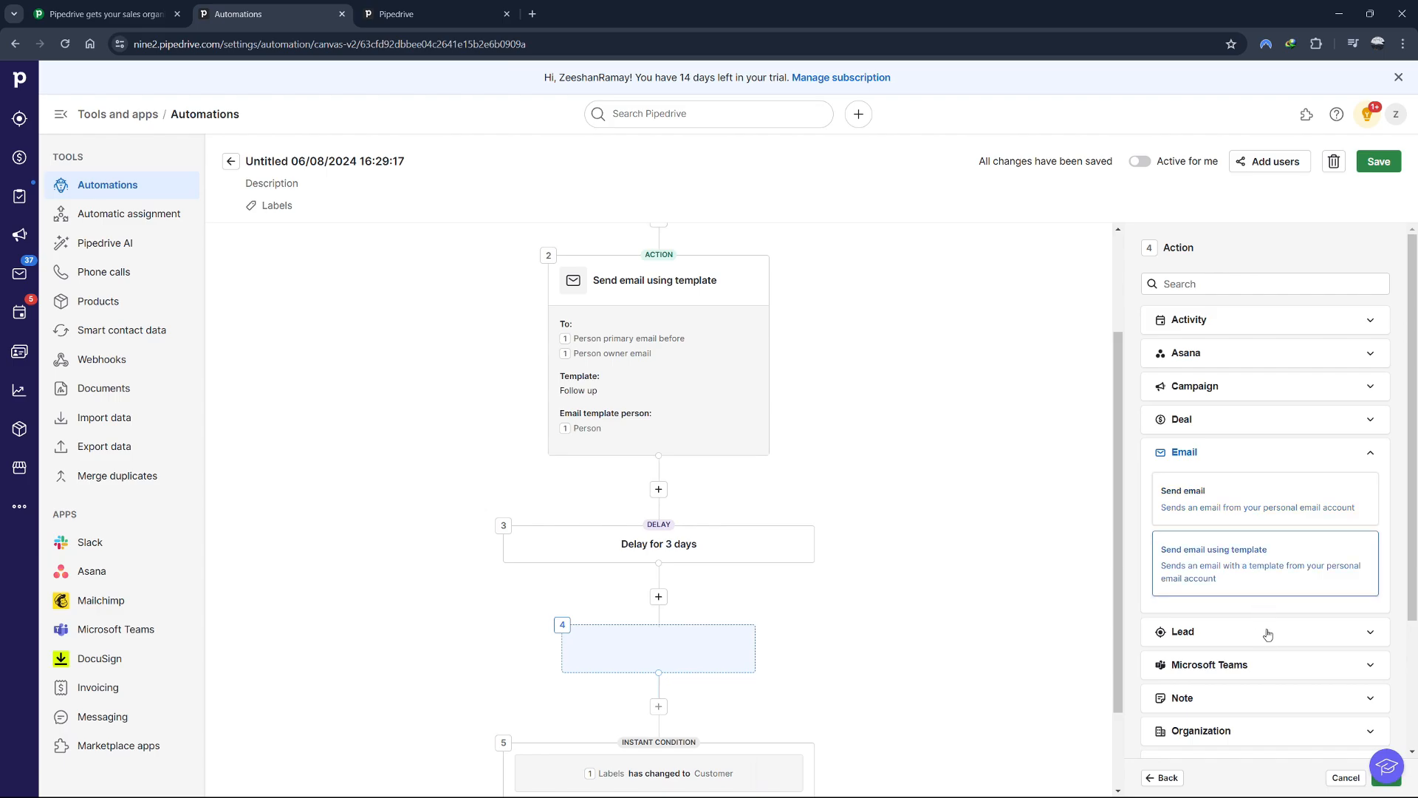
{"action": "left_click", "coordinate": [1380, 789]}
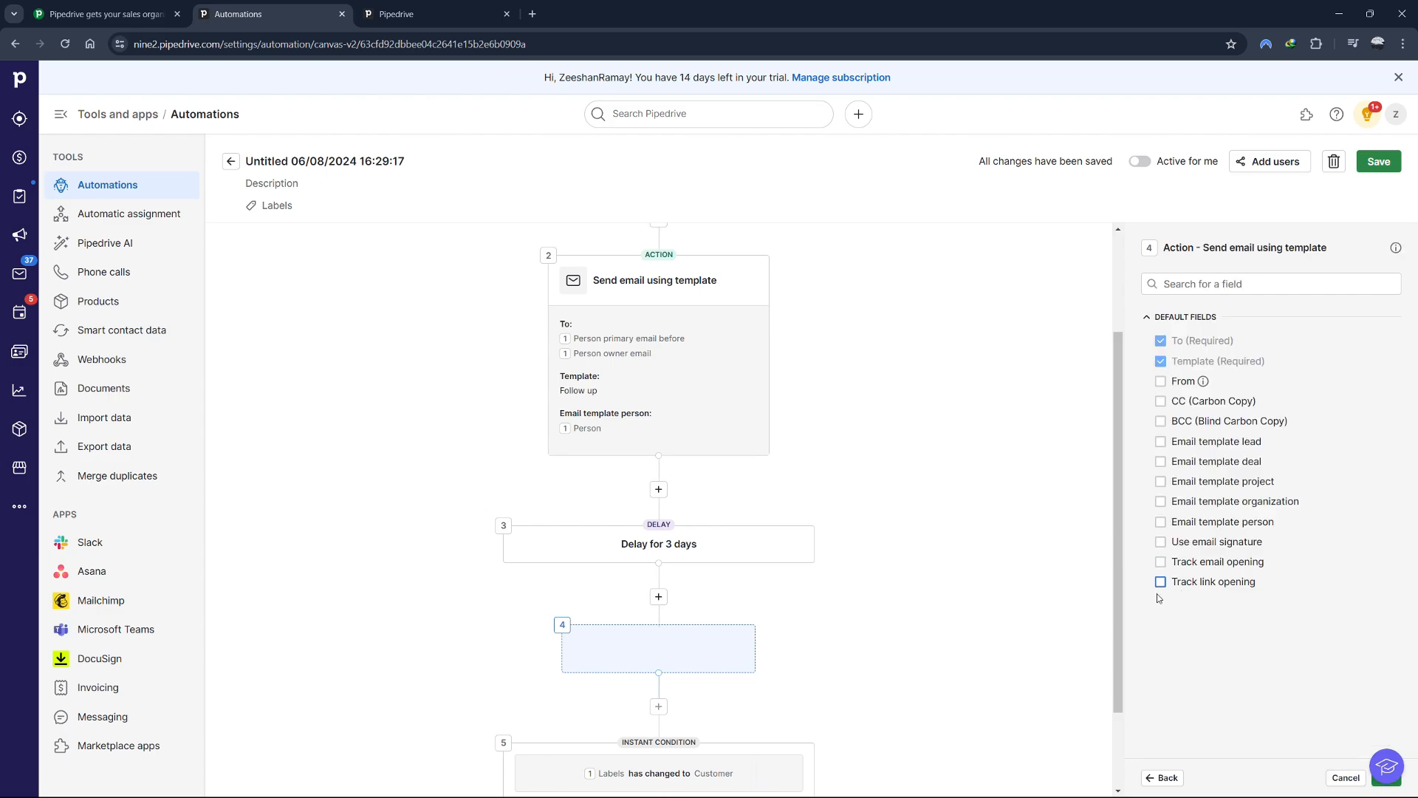
Save the automation and activate it for the own account.
{"action": "left_click", "coordinate": [1389, 167]}
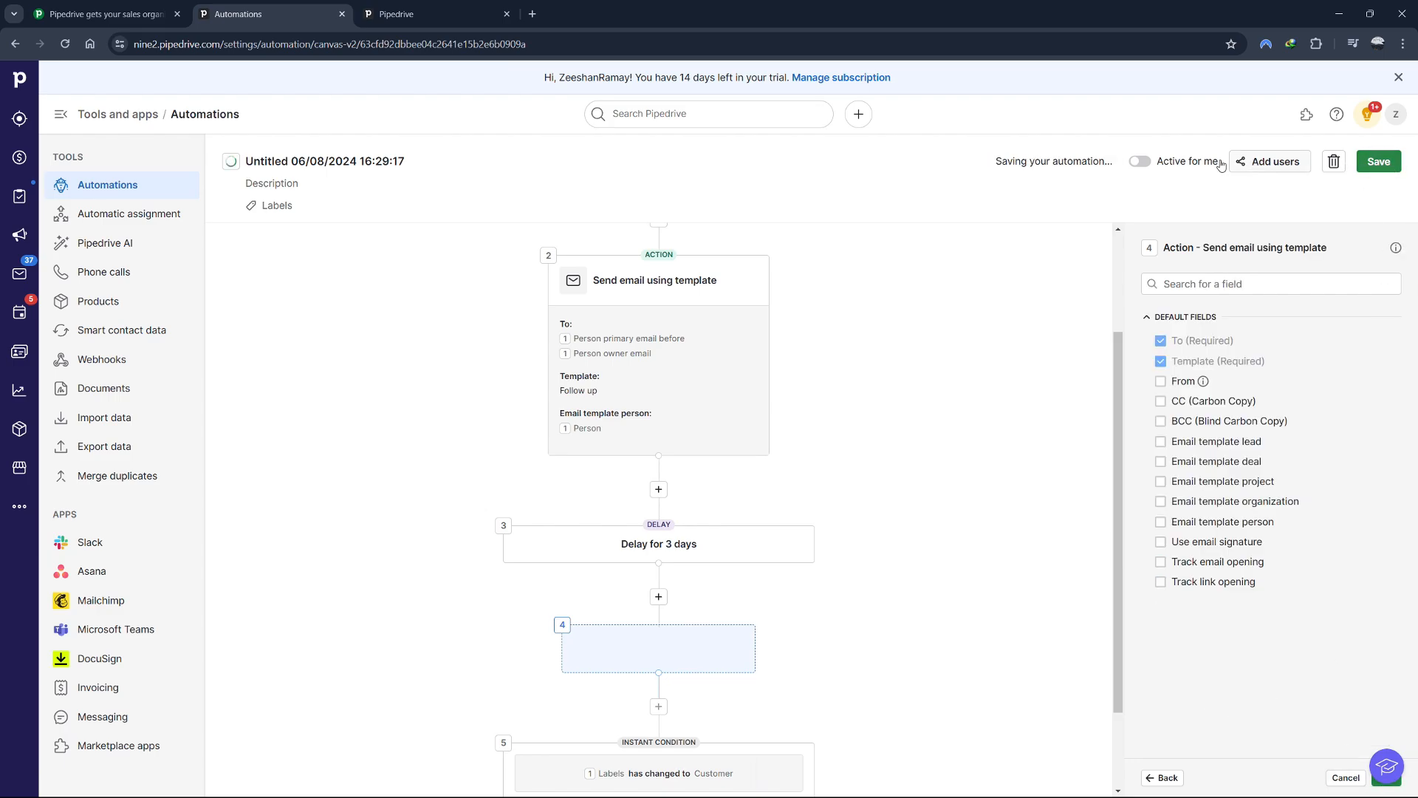
{"action": "left_click", "coordinate": [1140, 161]}
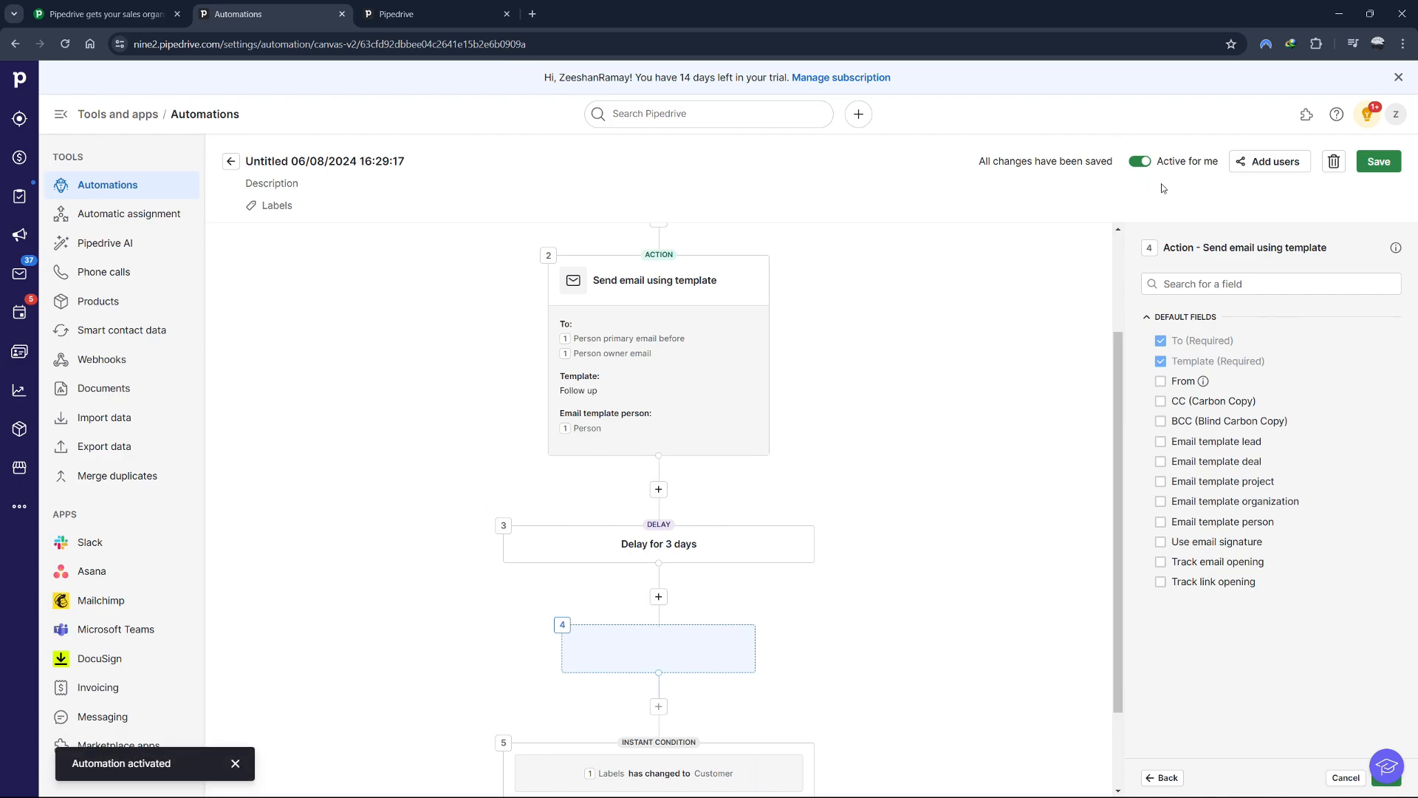
{"action": "scroll", "coordinate": [583, 399], "scroll_direction": "up", "scroll_amount": 2}
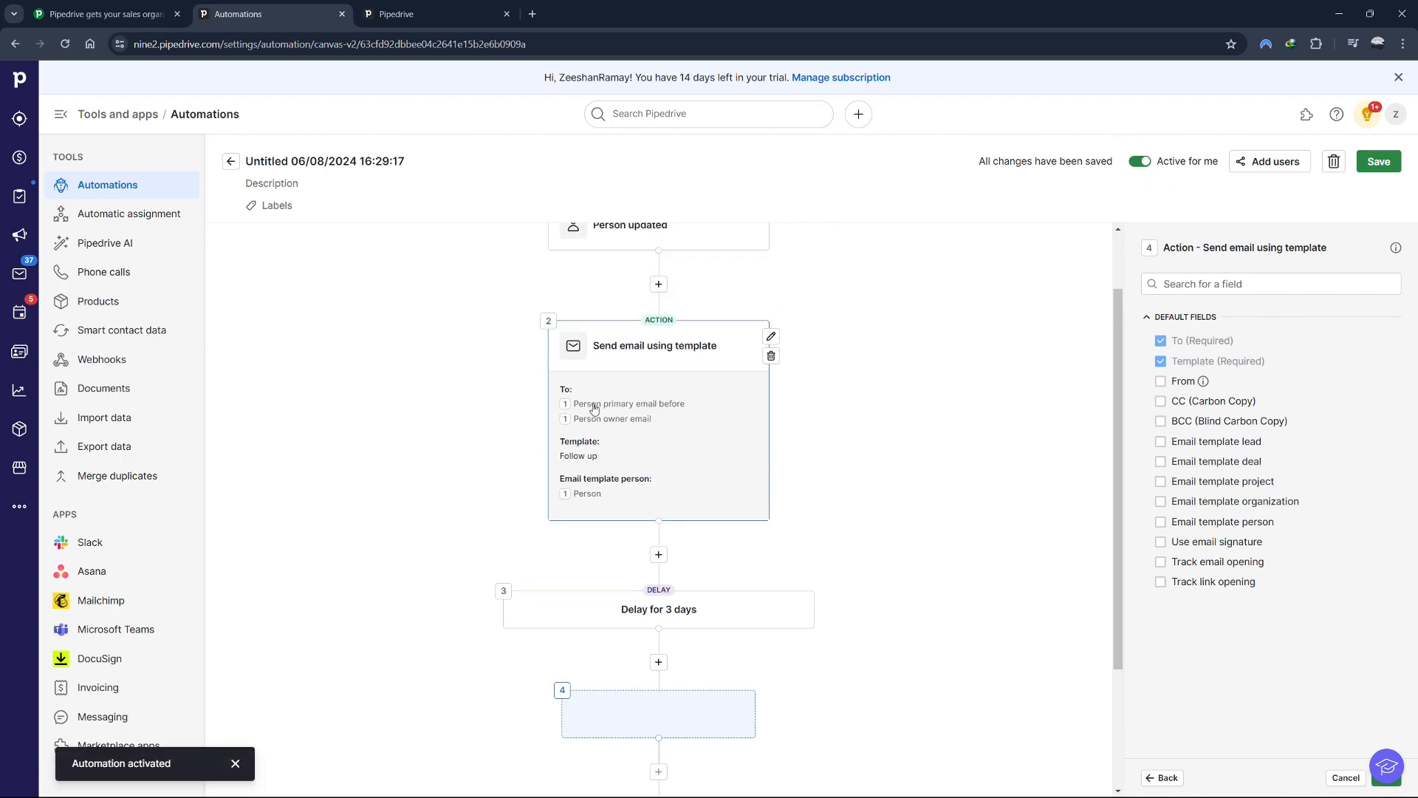
Return to the automations list and review the untitled automation's flow and its additional management options.
{"action": "left_click", "coordinate": [231, 162]}
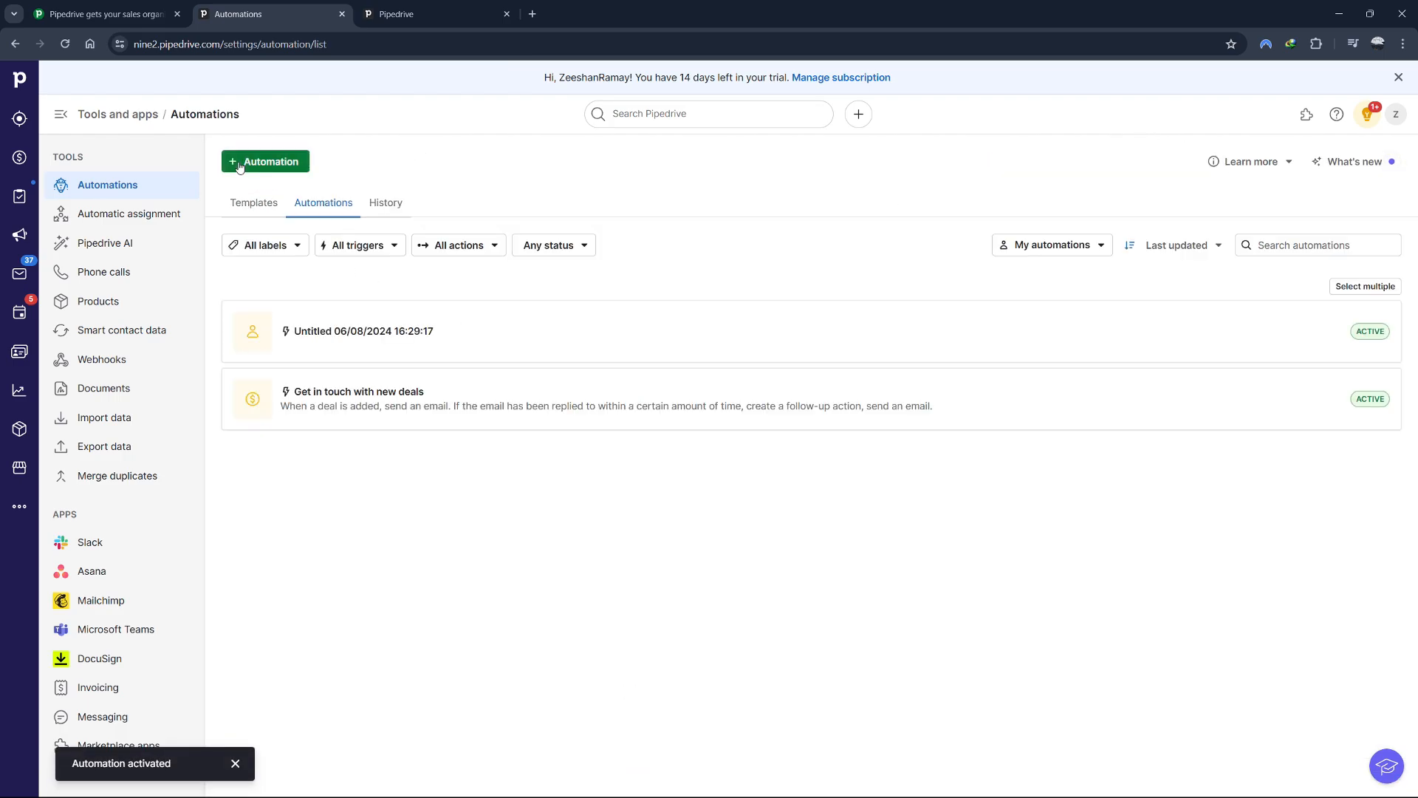
{"action": "left_click", "coordinate": [353, 334]}
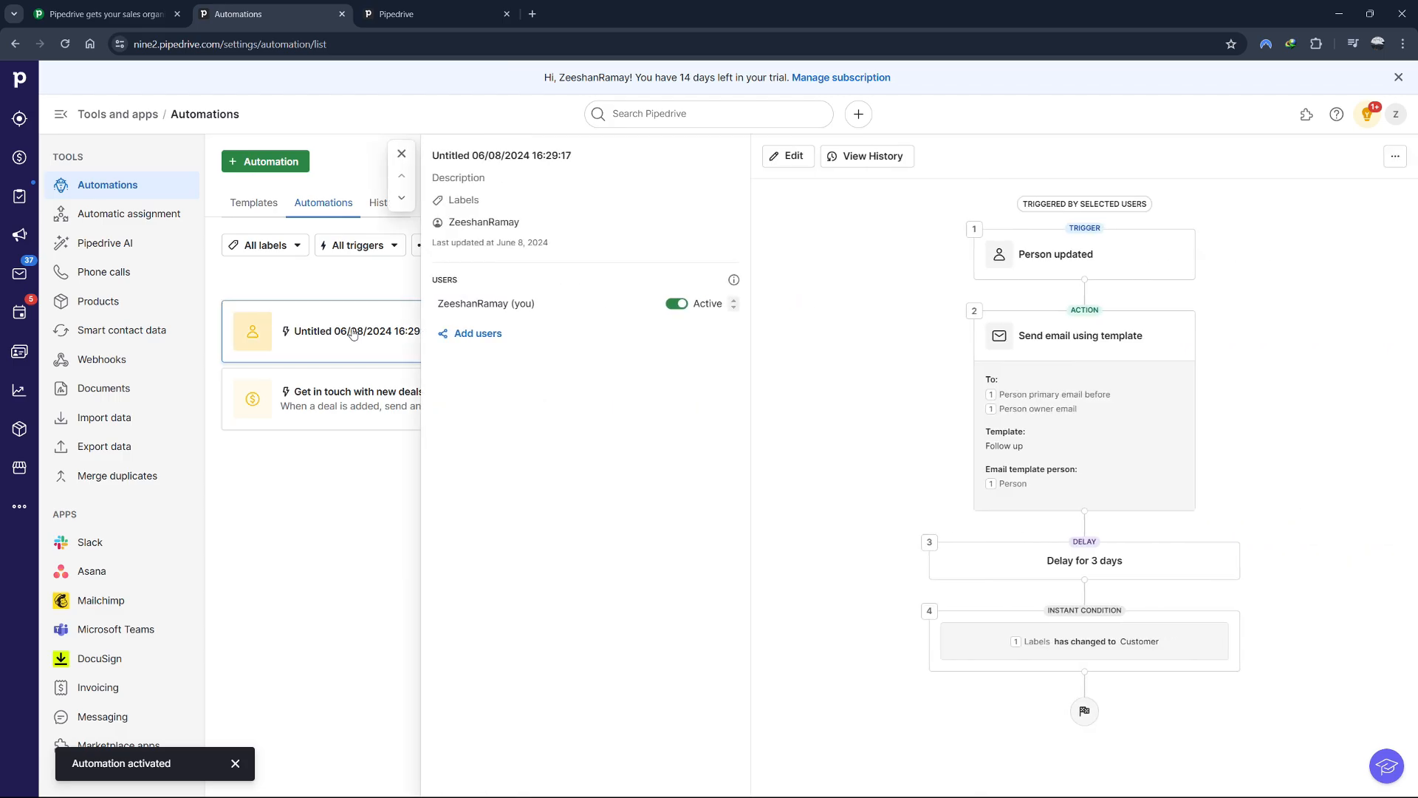
{"action": "left_click", "coordinate": [1389, 158]}
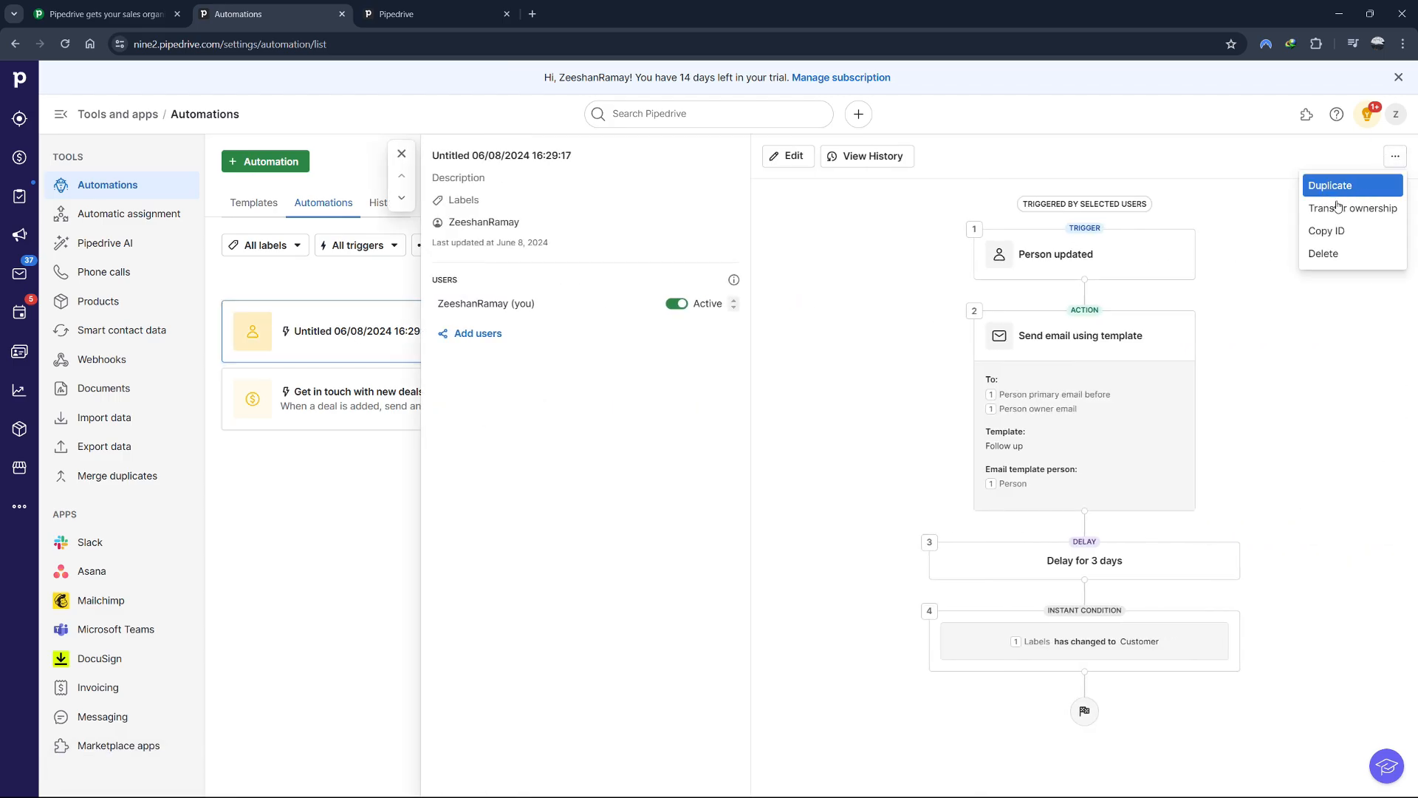
{"action": "left_click", "coordinate": [849, 214]}
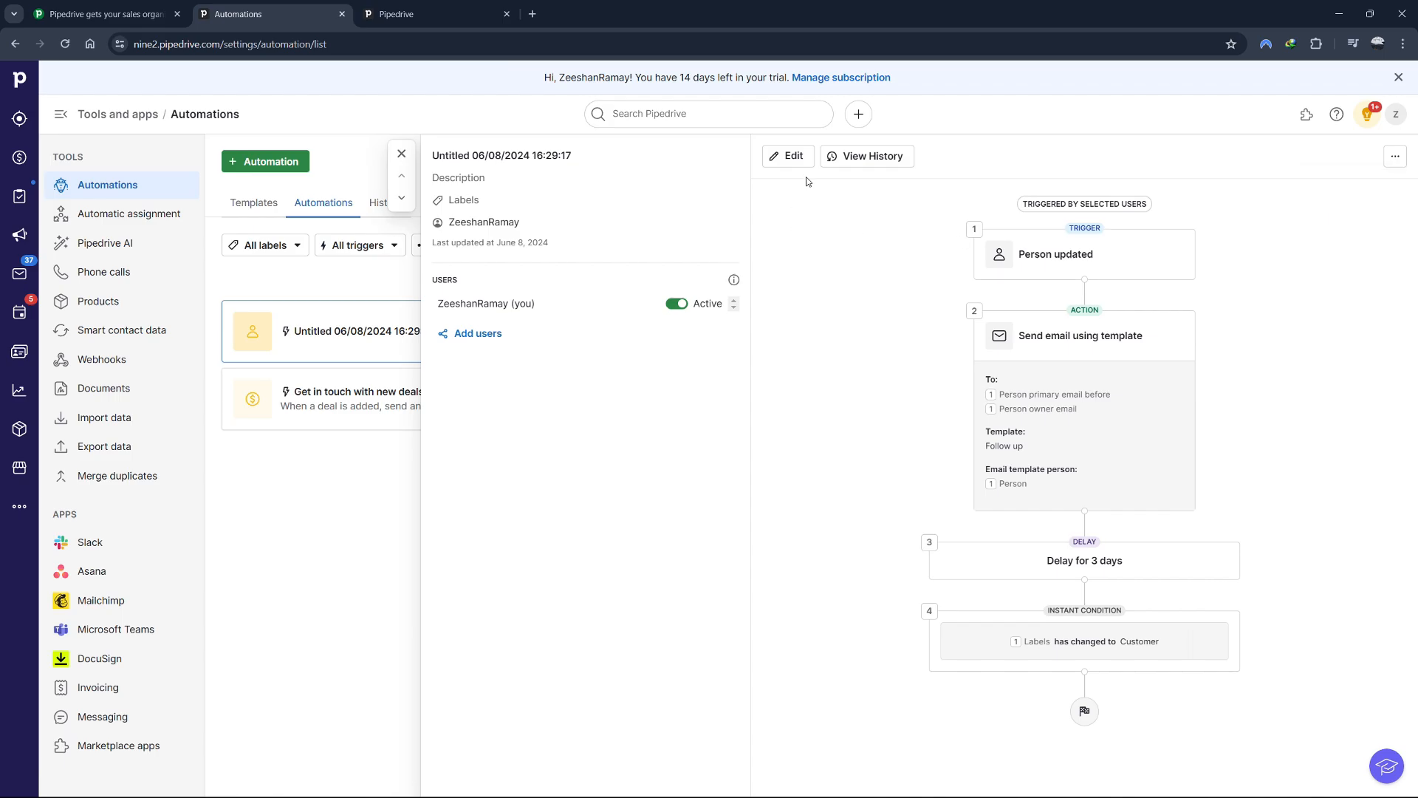
{"action": "left_click", "coordinate": [402, 154]}
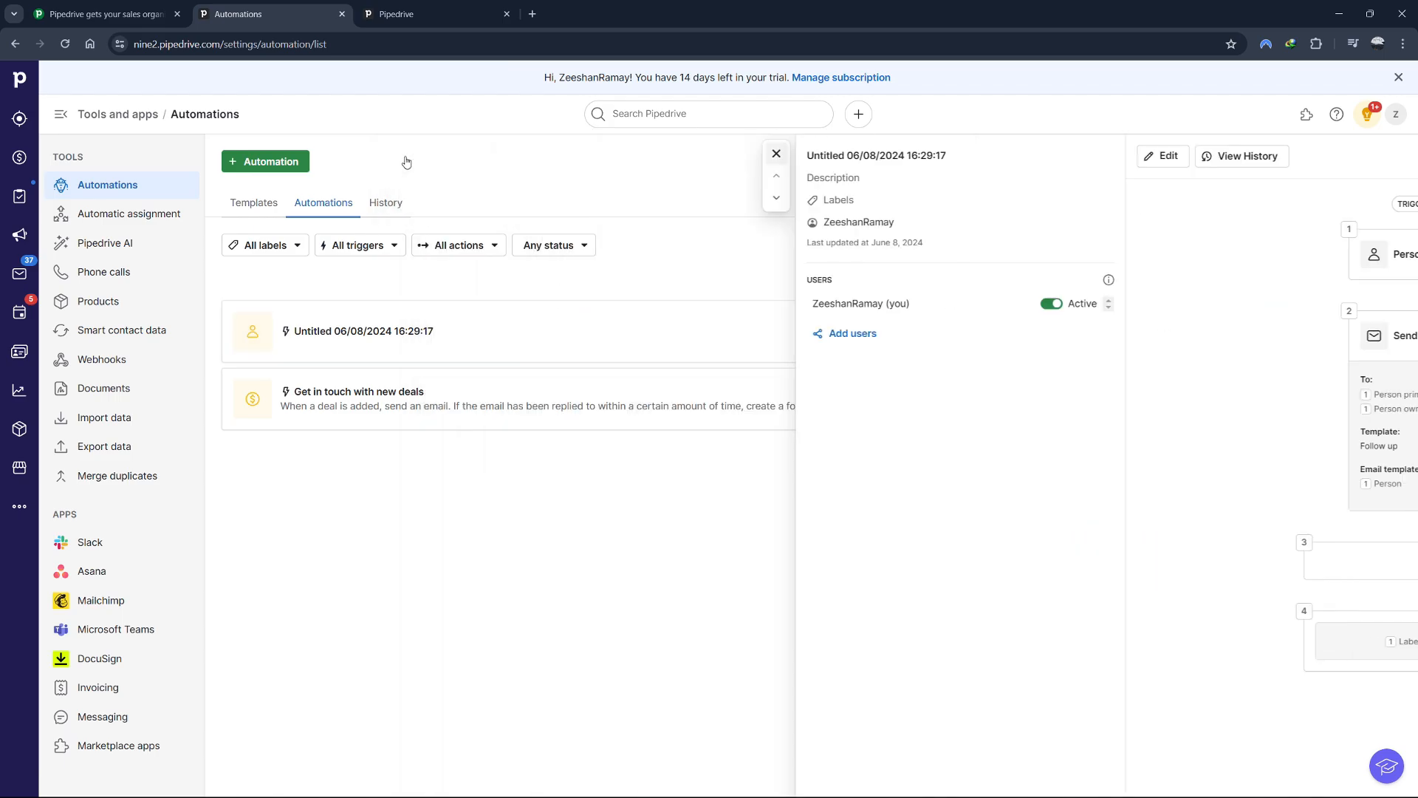
Leave the automation settings and go to the People list under Contacts.
{"action": "left_click", "coordinate": [20, 80]}
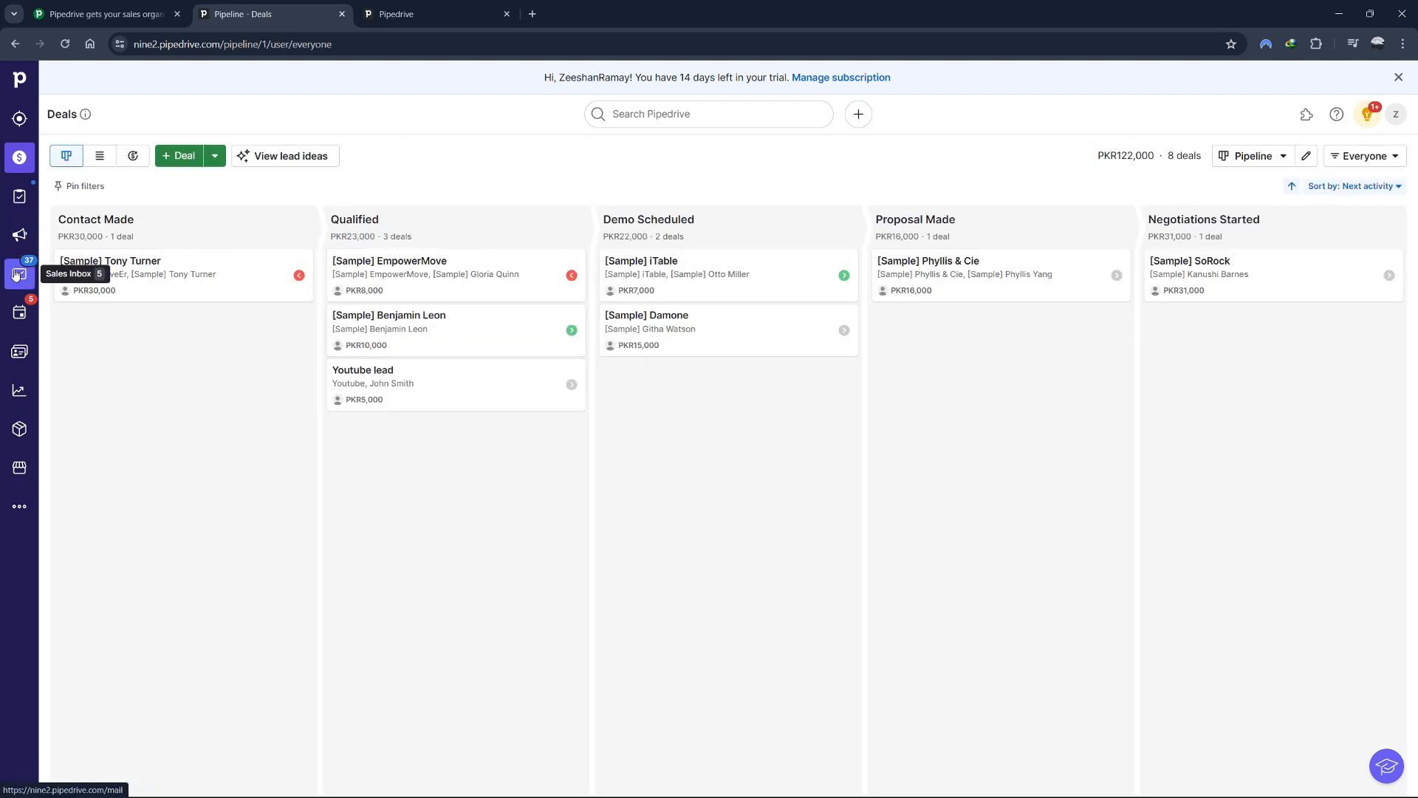
{"action": "left_click", "coordinate": [13, 354]}
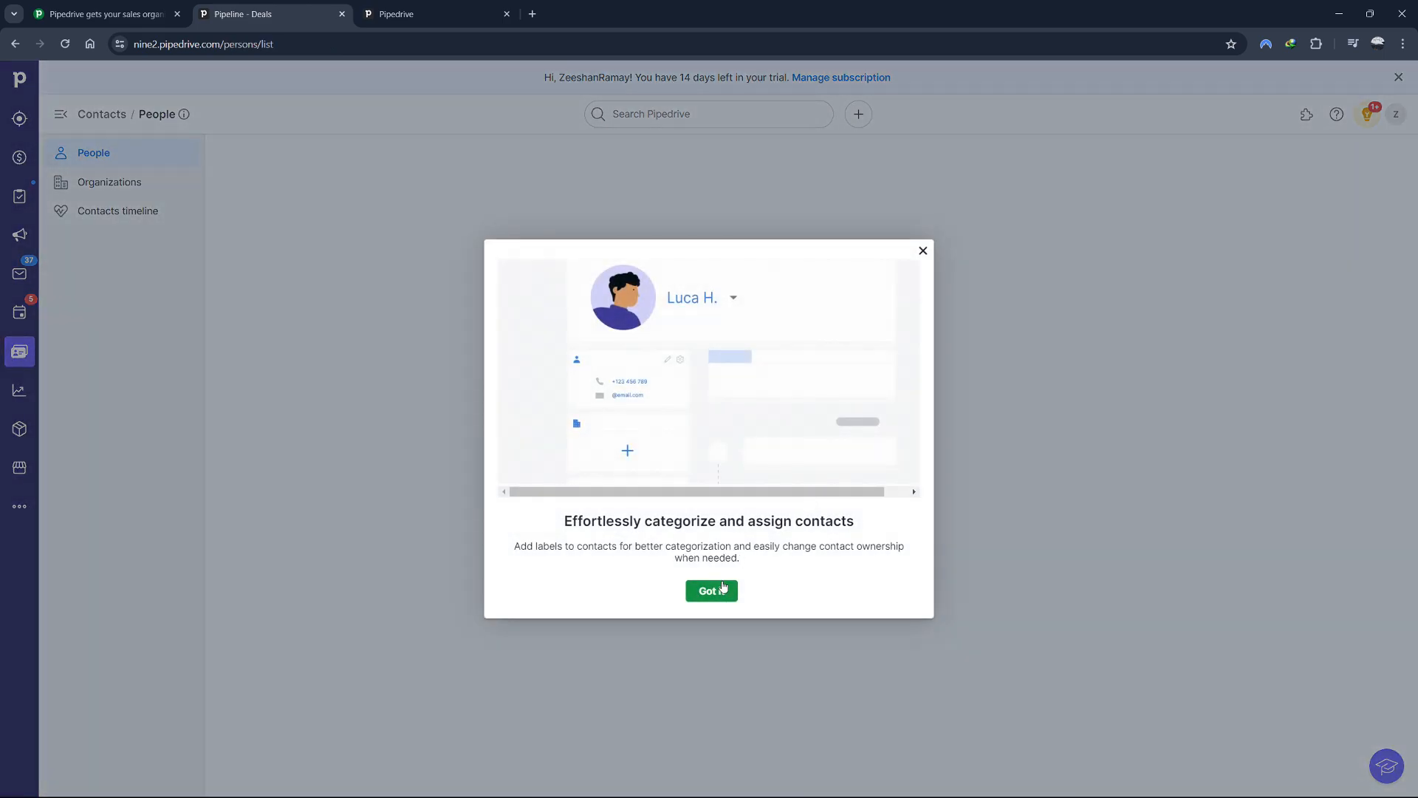
Dismiss the contacts introduction, review the name, organization, phone and email fields for adding a person, and cancel the form.
{"action": "left_click", "coordinate": [718, 593]}
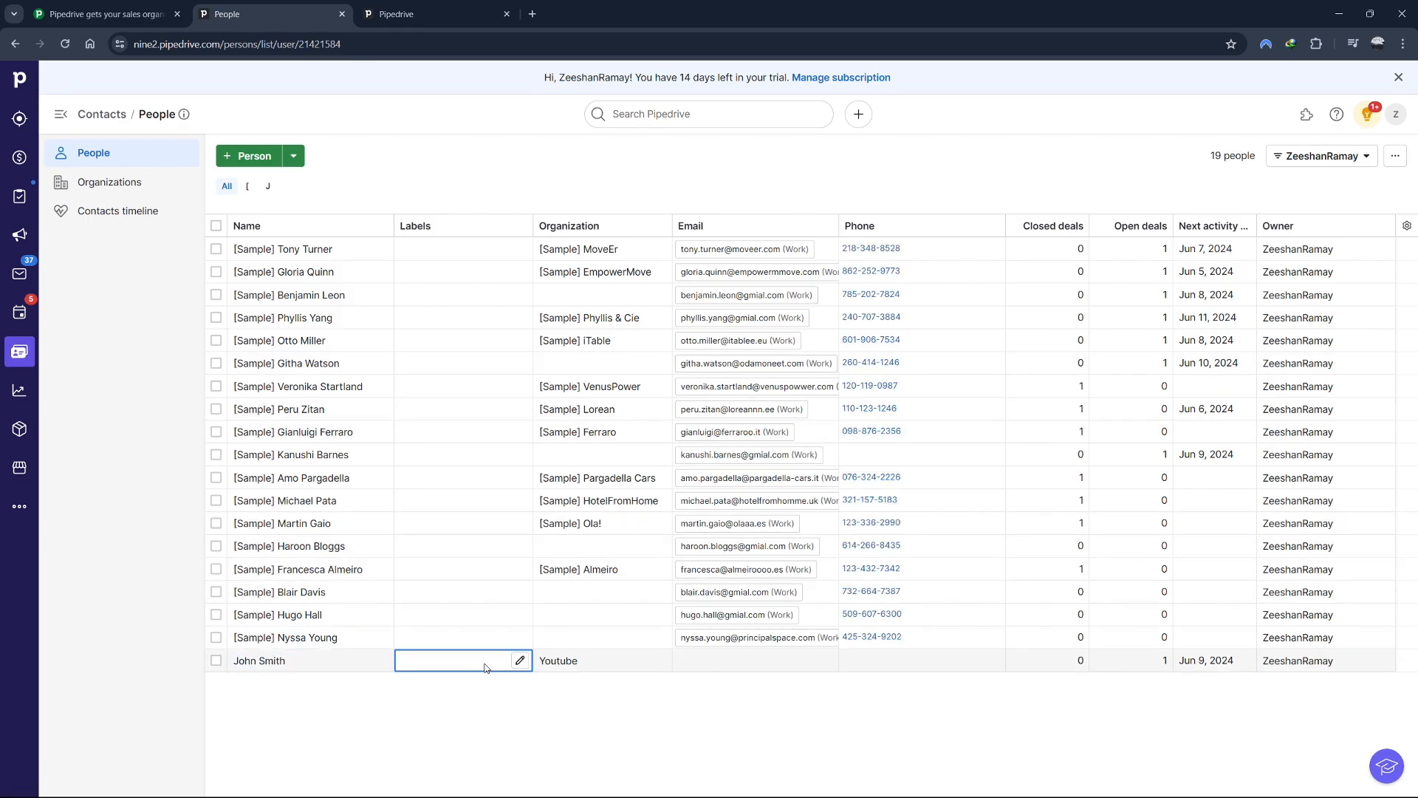
{"action": "left_click", "coordinate": [261, 164]}
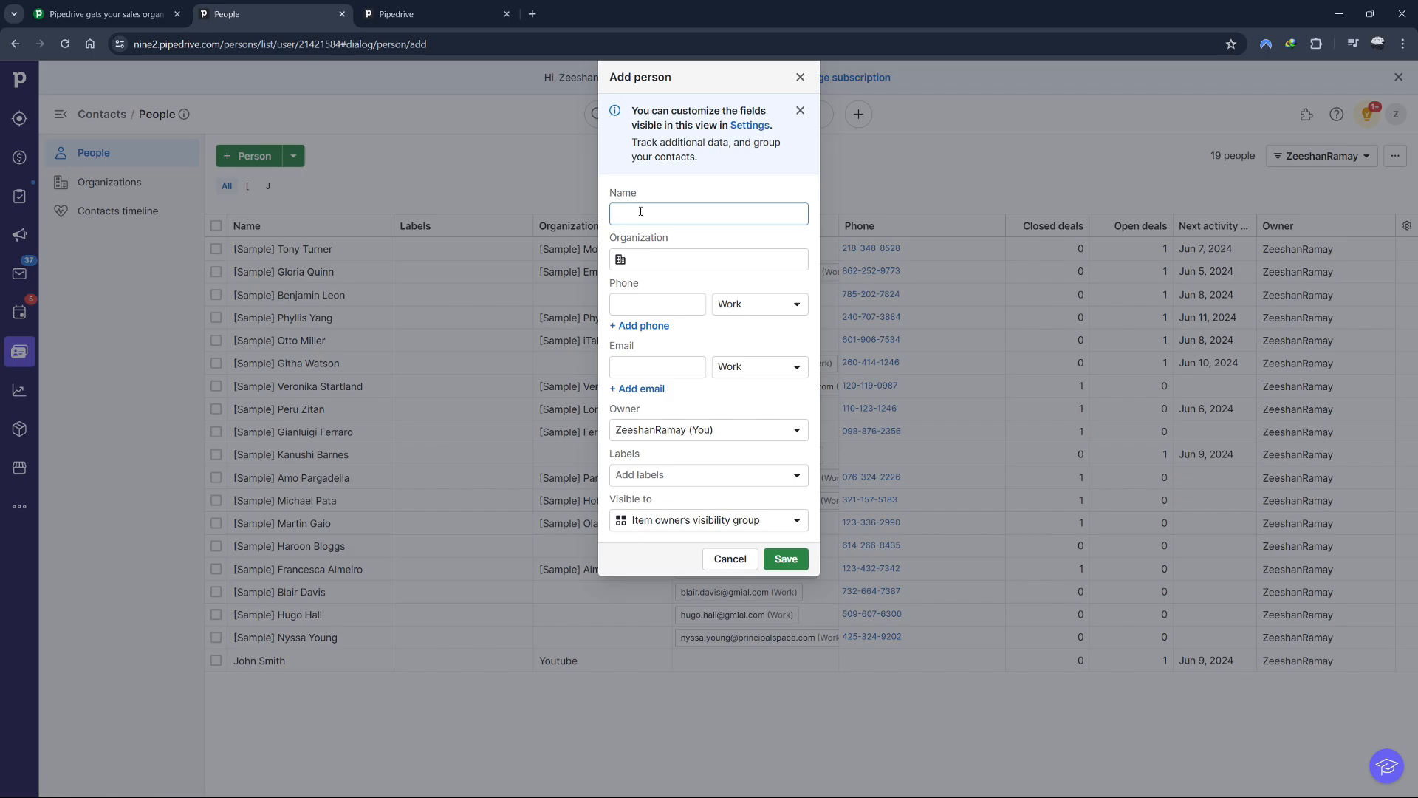
{"action": "left_click", "coordinate": [665, 259]}
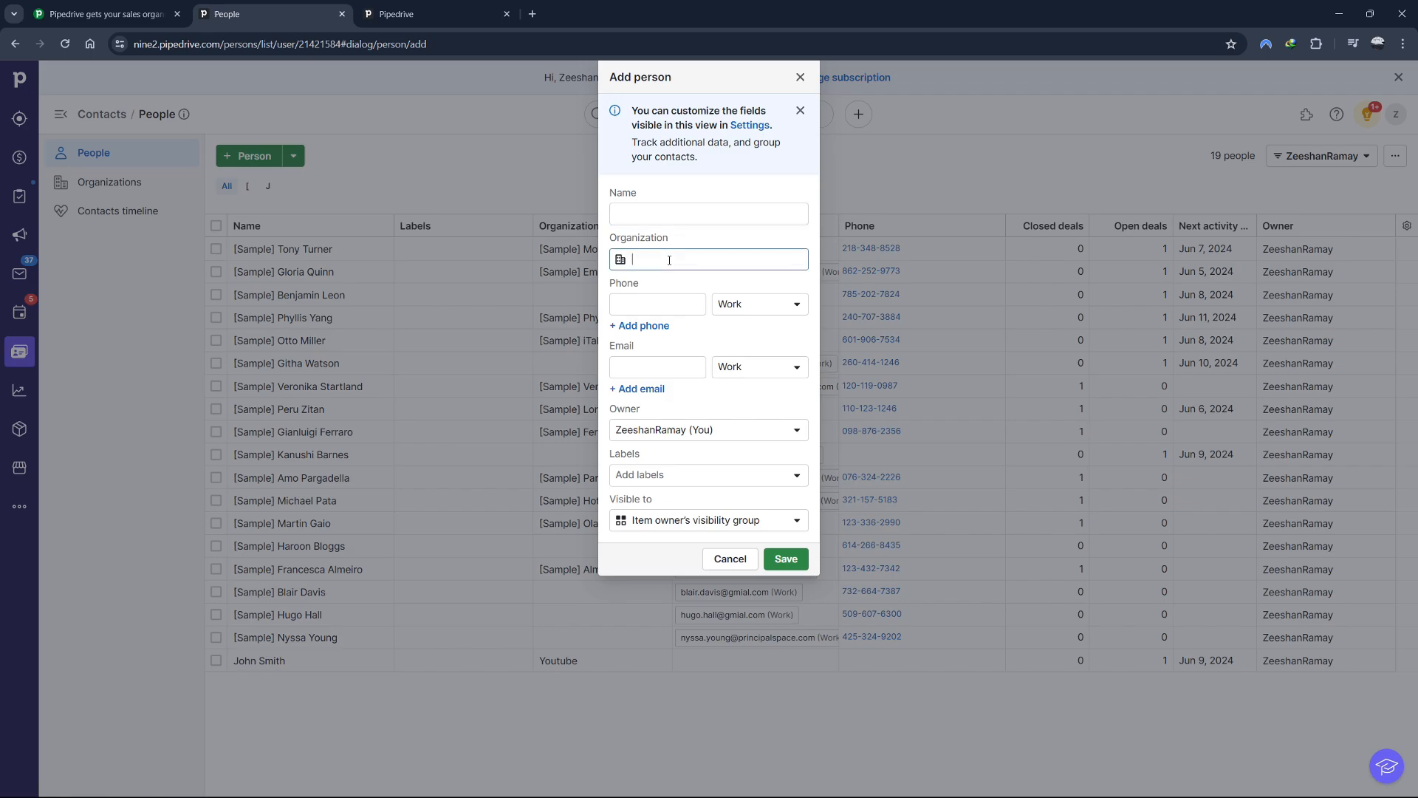
{"action": "left_click", "coordinate": [645, 310]}
{"action": "left_click", "coordinate": [637, 373]}
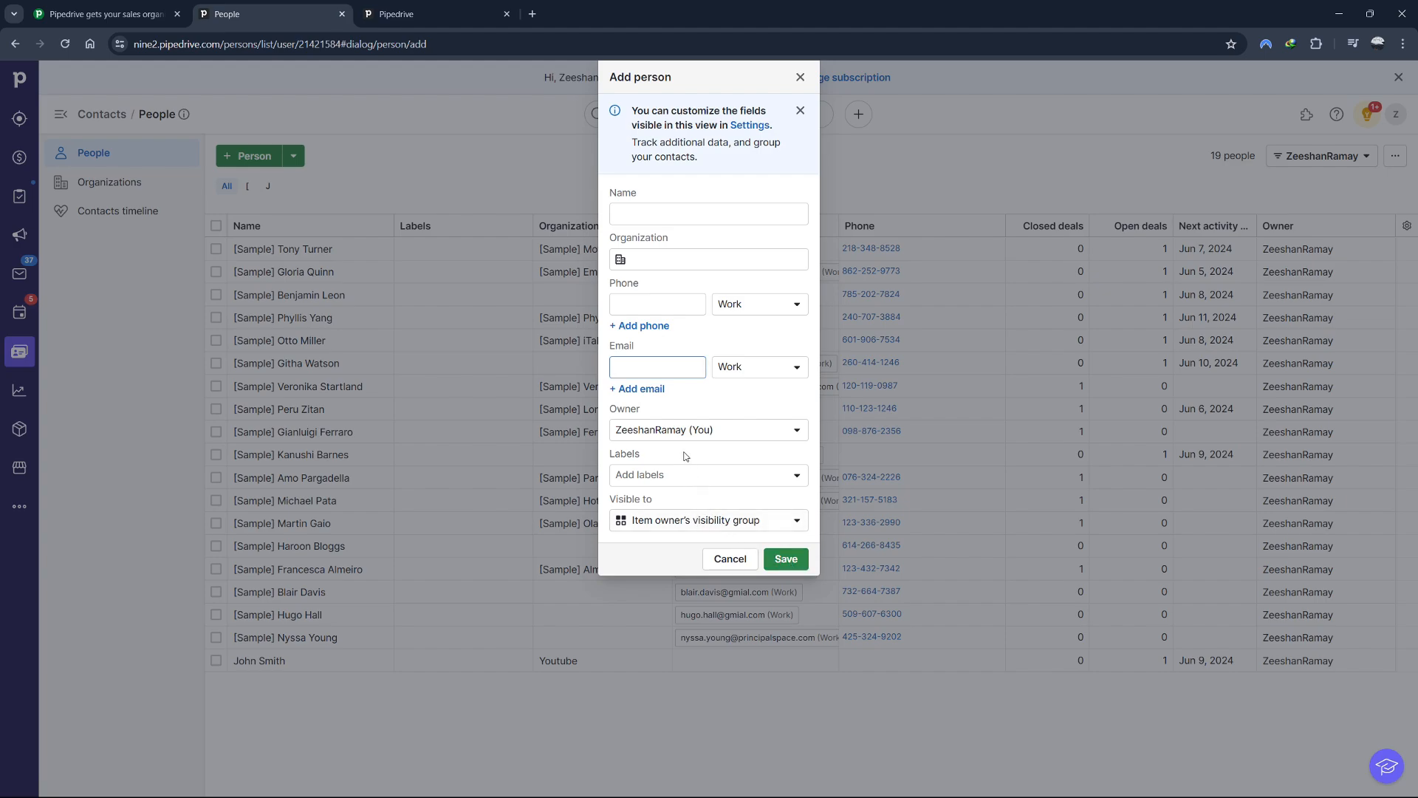
{"action": "left_click", "coordinate": [731, 559]}
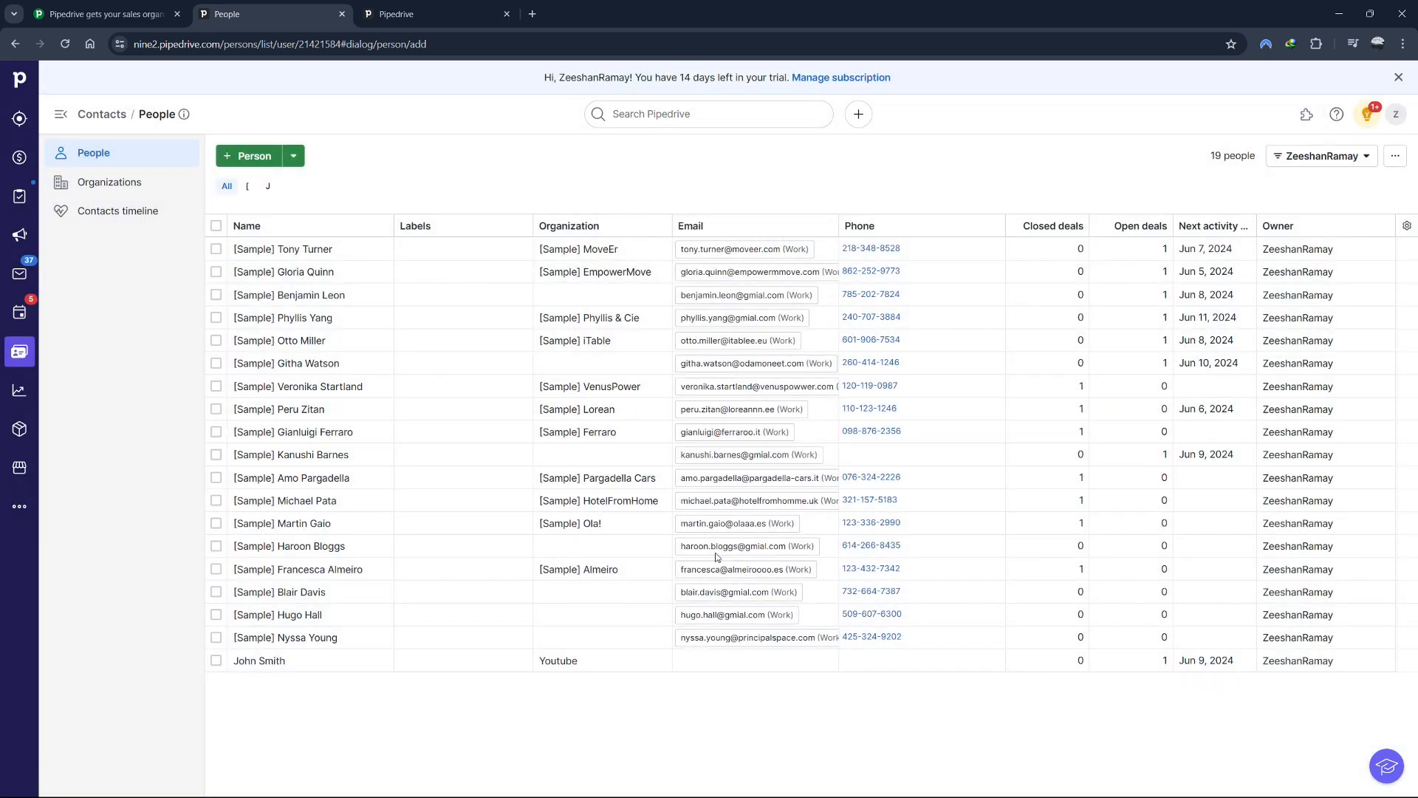
Go to the Organizations list, review the form for adding an organization, and cancel it.
{"action": "left_click", "coordinate": [110, 185]}
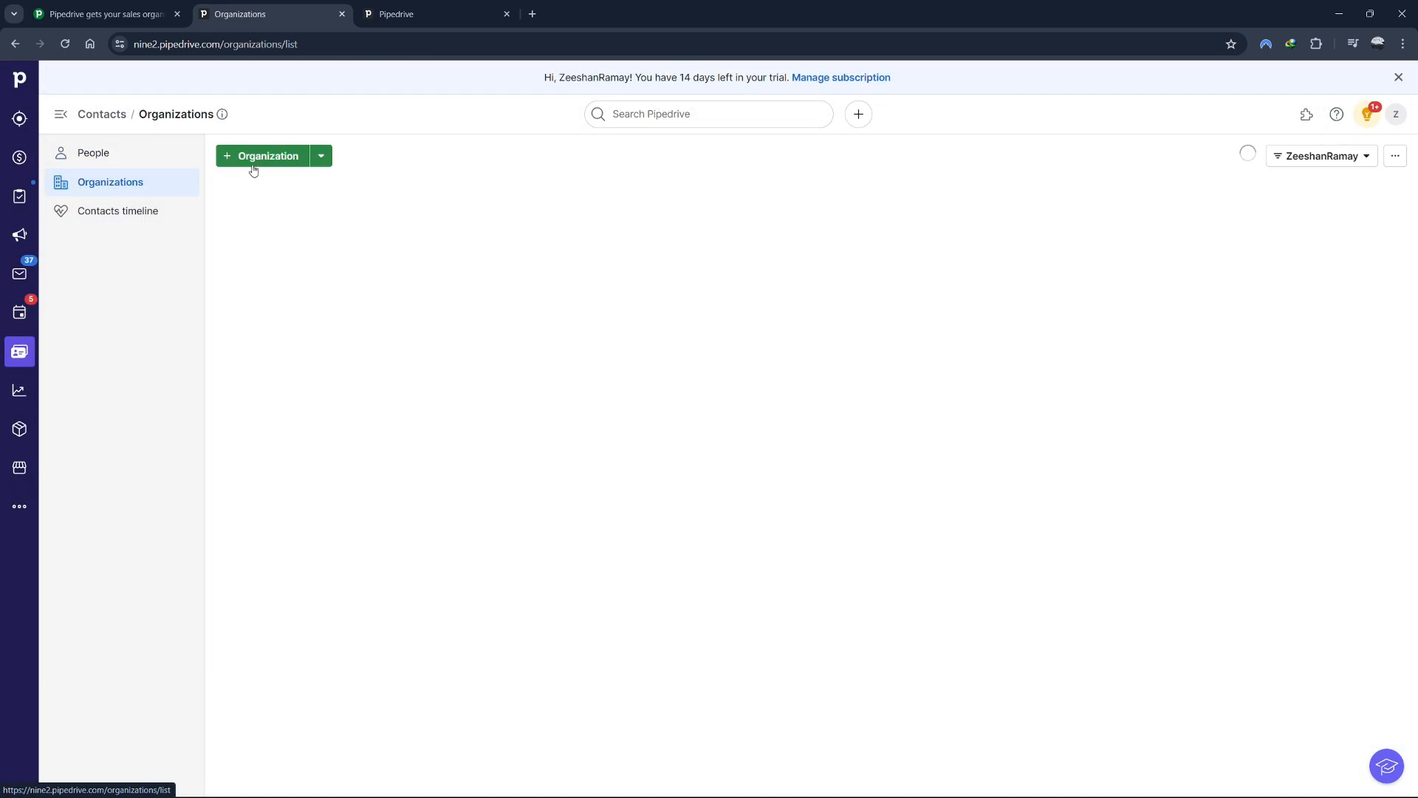
{"action": "left_click", "coordinate": [300, 163]}
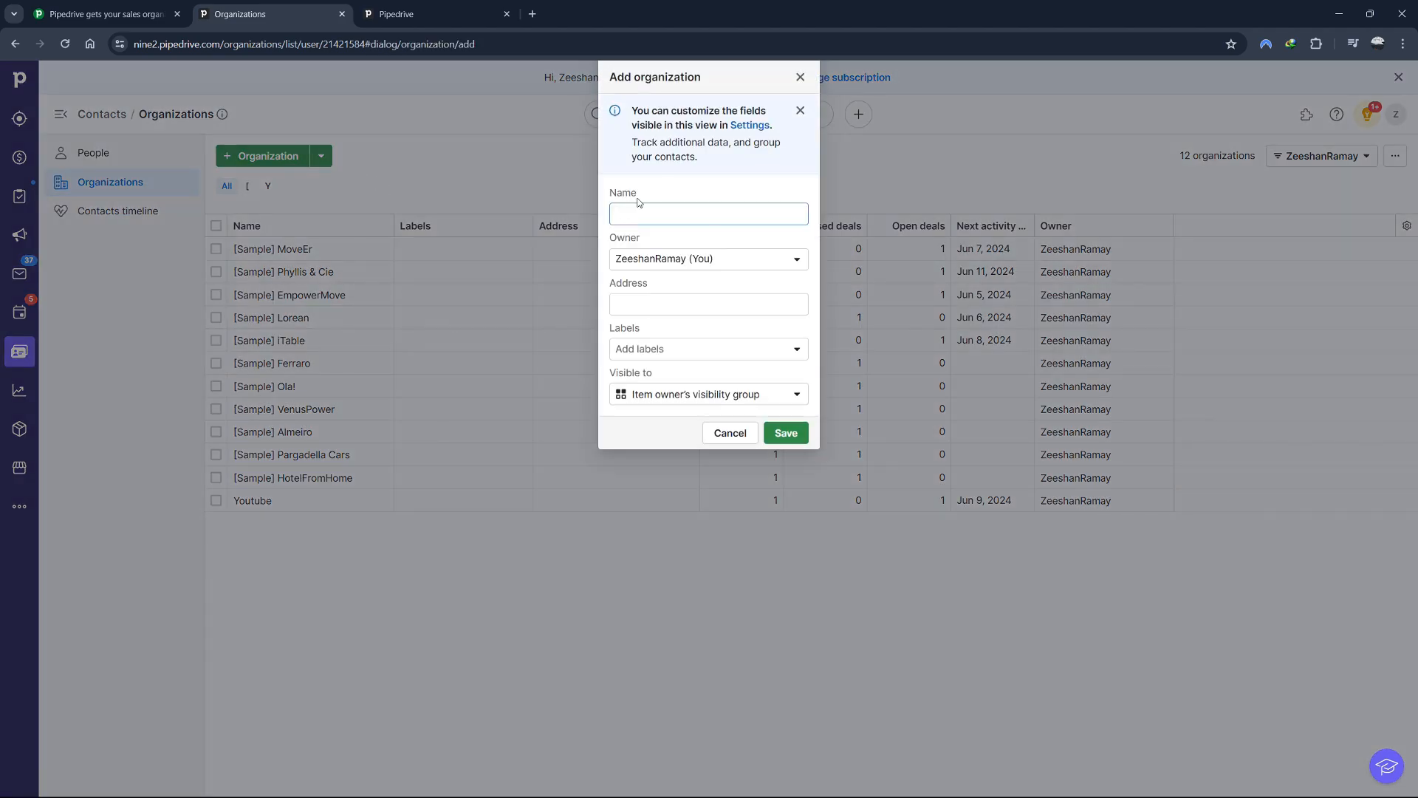
{"action": "left_click", "coordinate": [732, 433]}
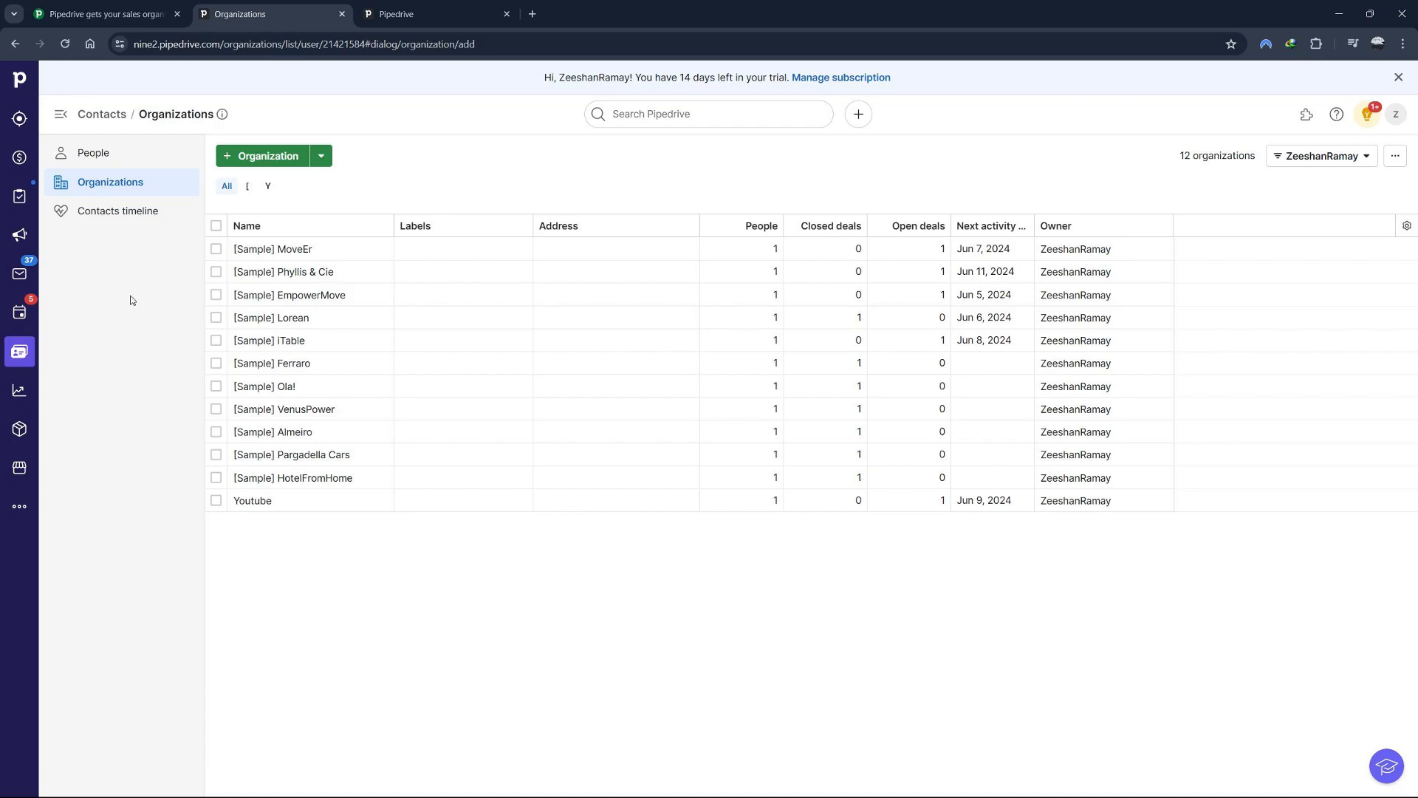
Examine the additional management options, such as merge and delete, on the first sample person's contact record.
{"action": "left_click", "coordinate": [1395, 158]}
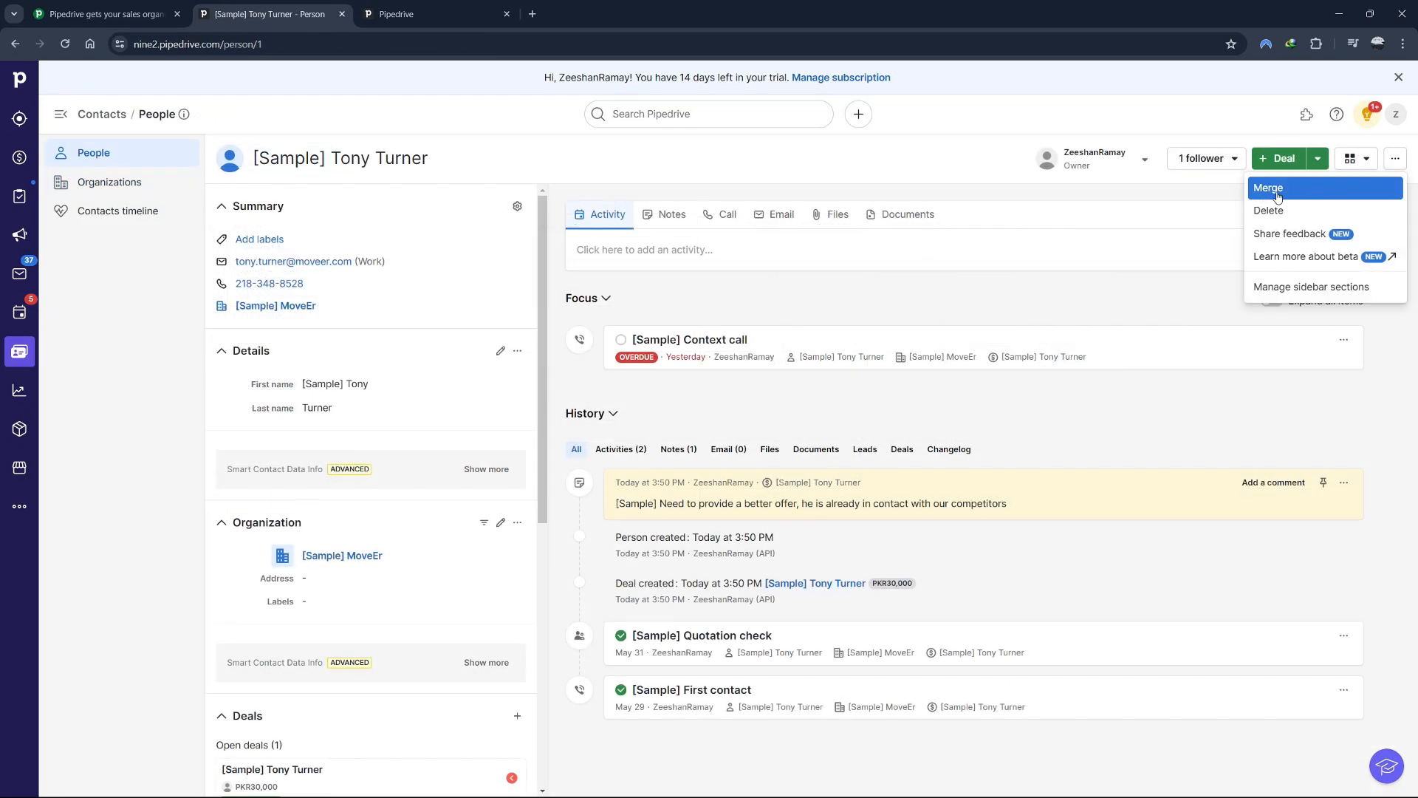
{"action": "left_click", "coordinate": [1396, 158]}
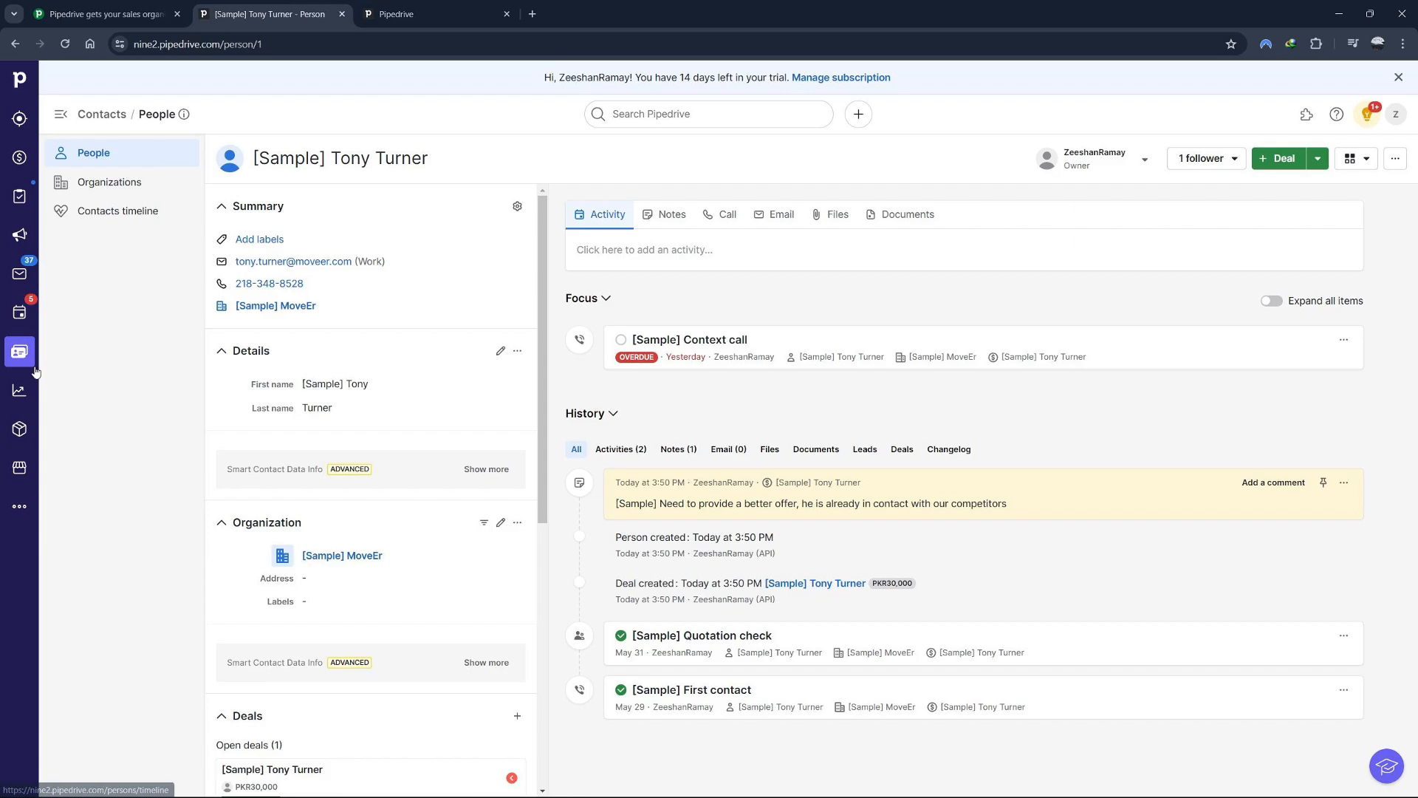
Go to Activities, dismiss the introduction, and review the form for scheduling an activity without saving it.
{"action": "left_click", "coordinate": [19, 312]}
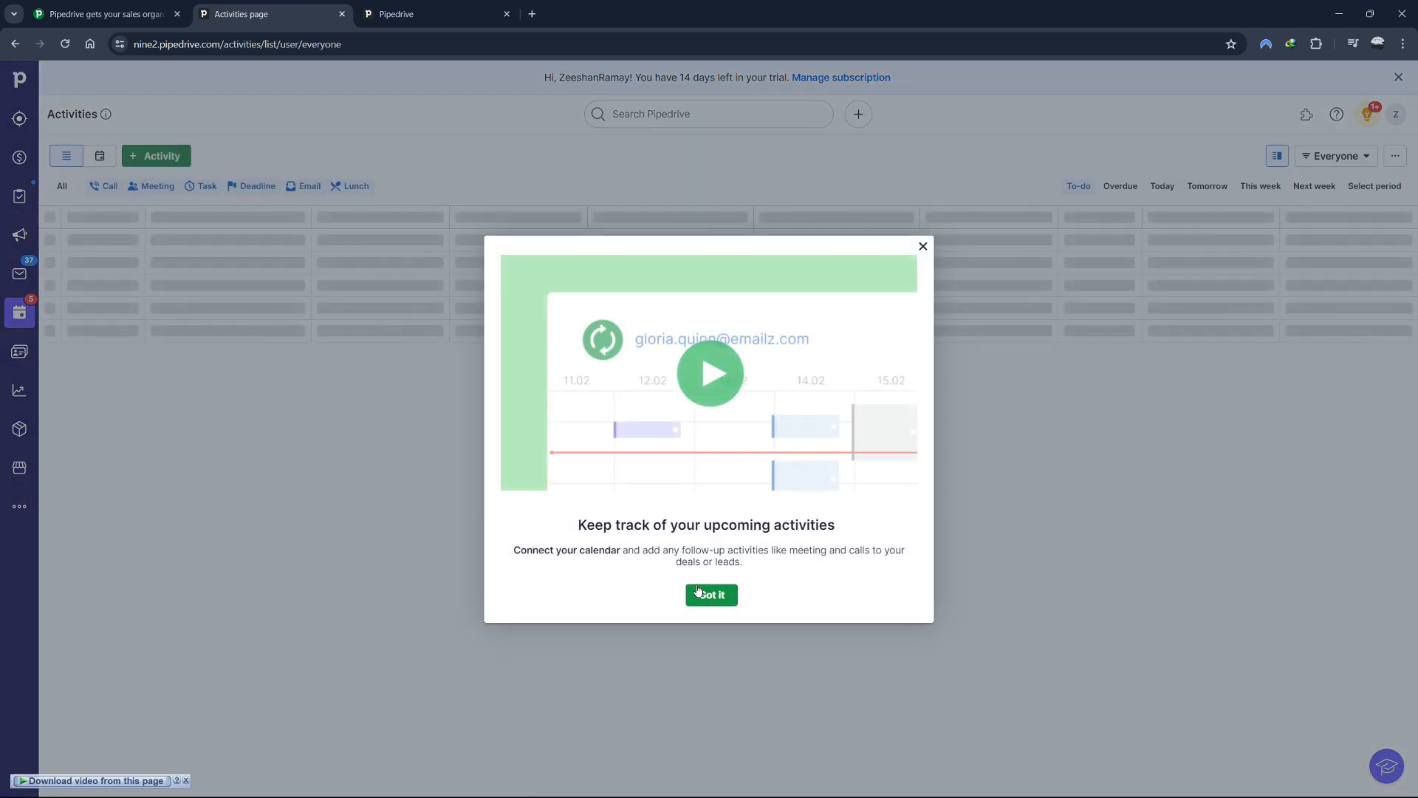
{"action": "left_click", "coordinate": [699, 591]}
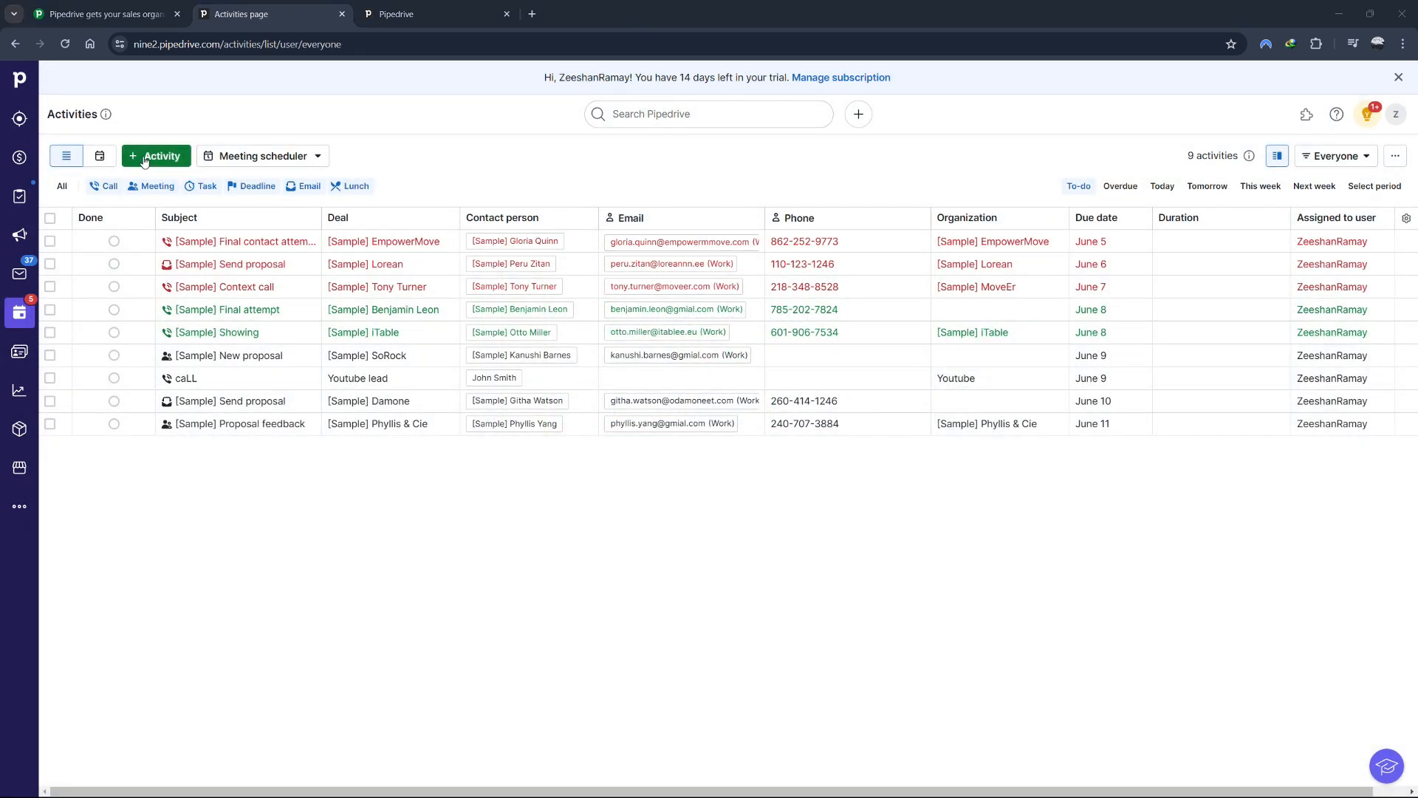
{"action": "left_click", "coordinate": [146, 157]}
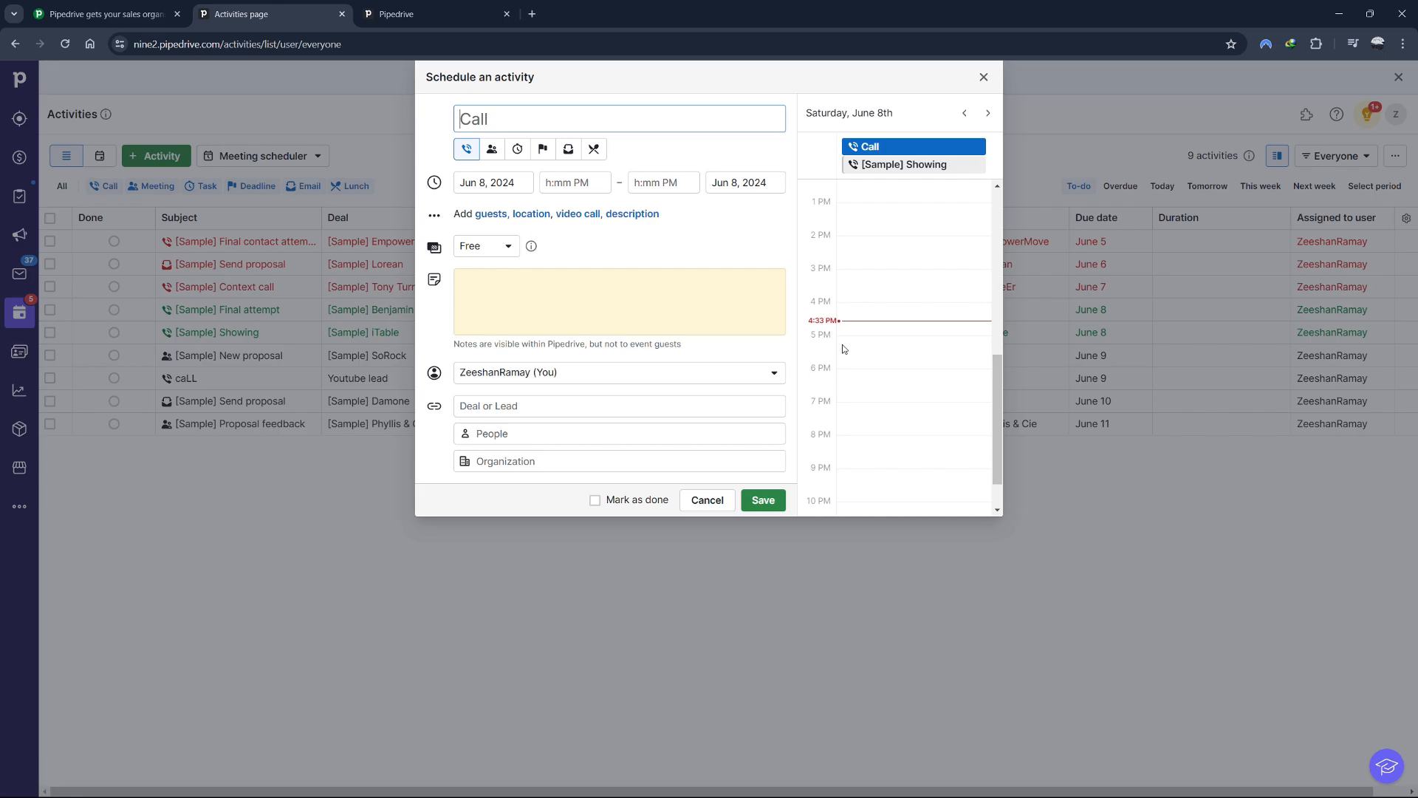
{"action": "left_click", "coordinate": [984, 78]}
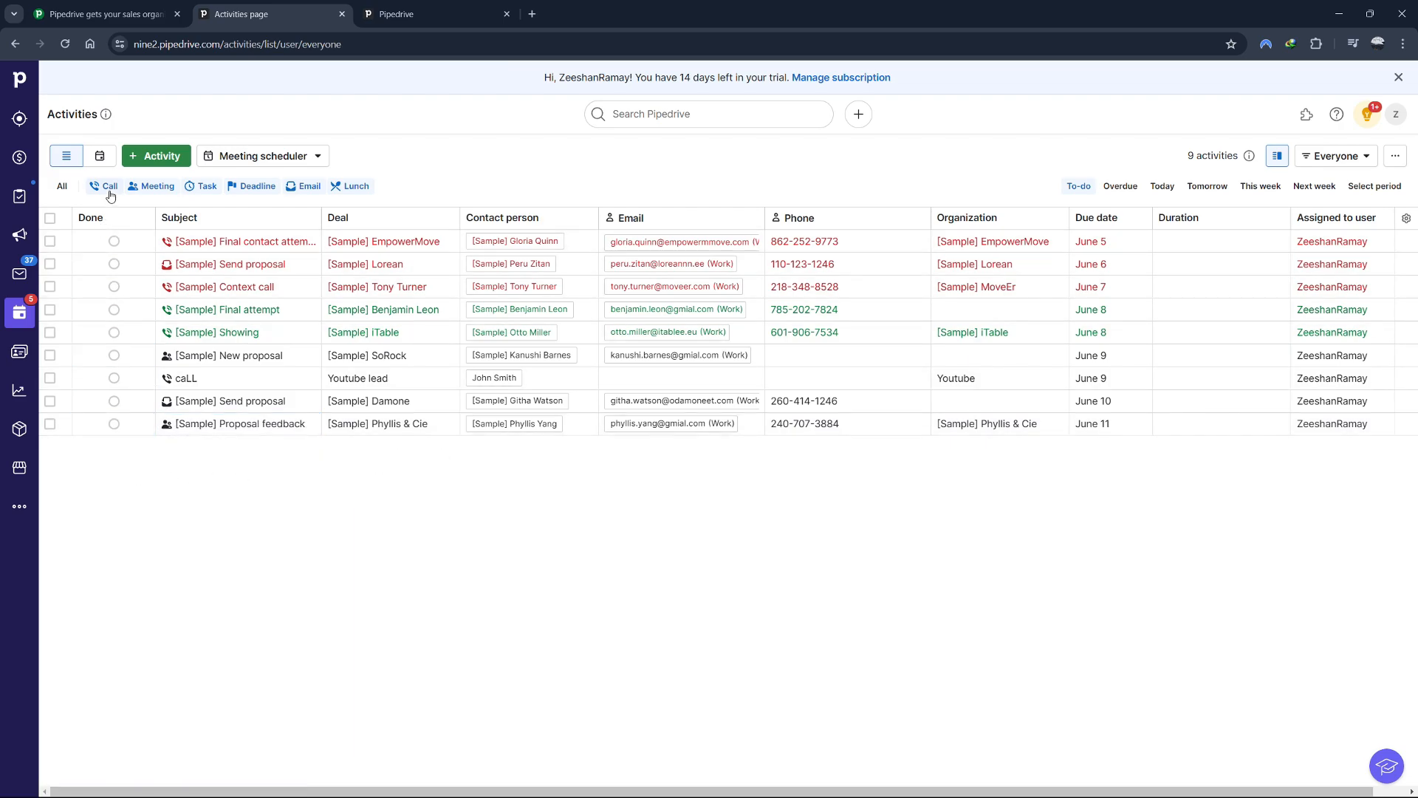
Switch the activities to the weekly calendar view and open its date picker.
{"action": "left_click", "coordinate": [109, 158]}
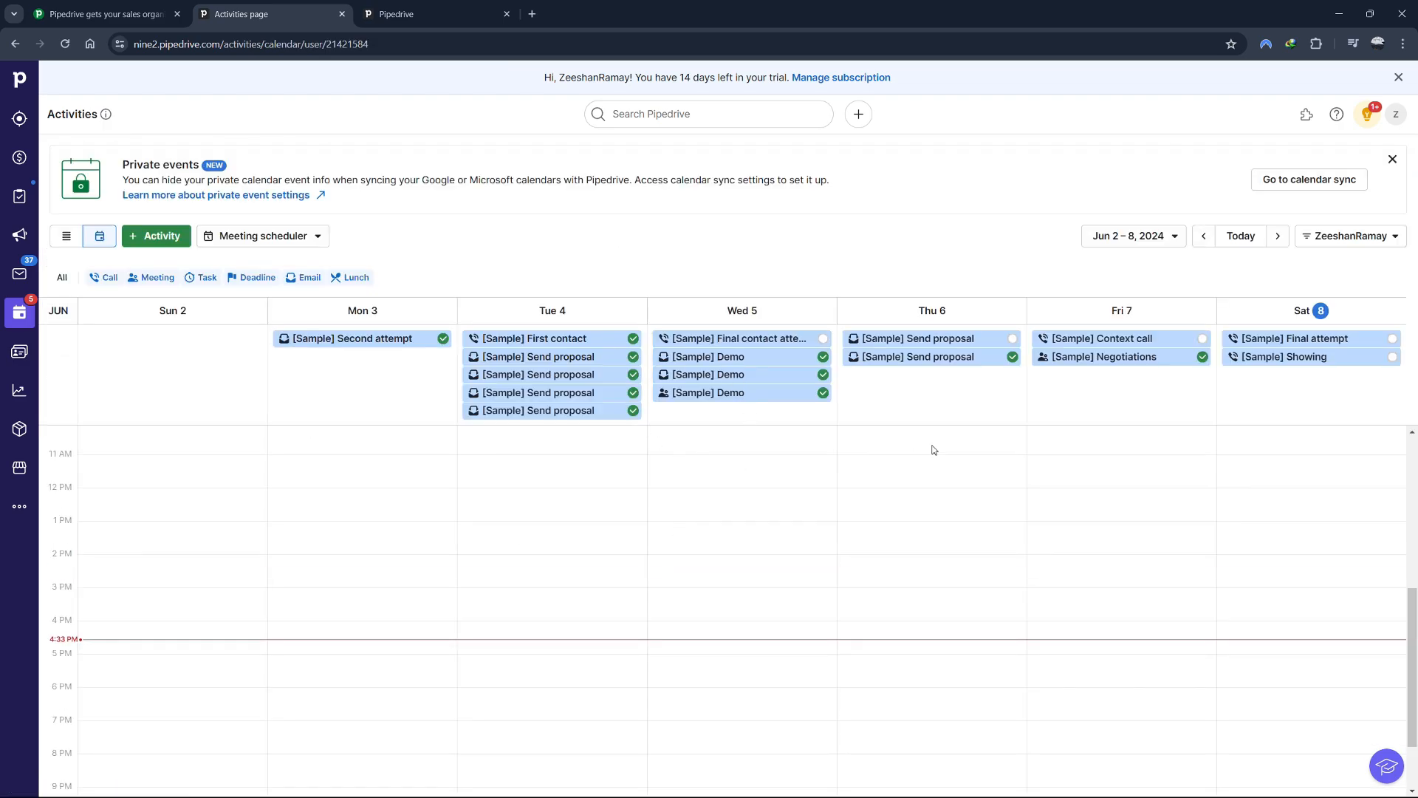
{"action": "left_click", "coordinate": [1177, 238]}
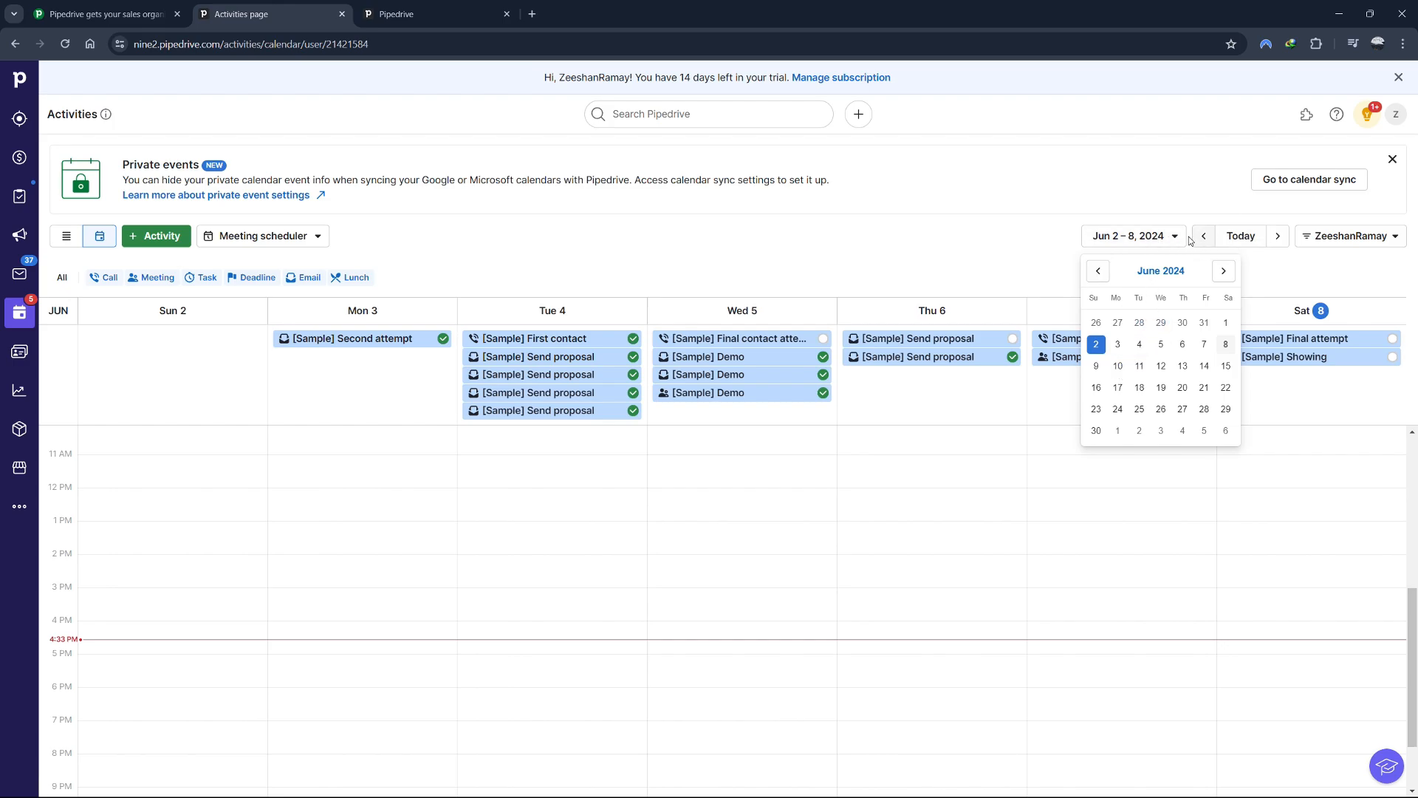
Open Insights, dismiss its introduction, review the reports on My dashboard, and return to the deals pipeline.
{"action": "left_click", "coordinate": [19, 391]}
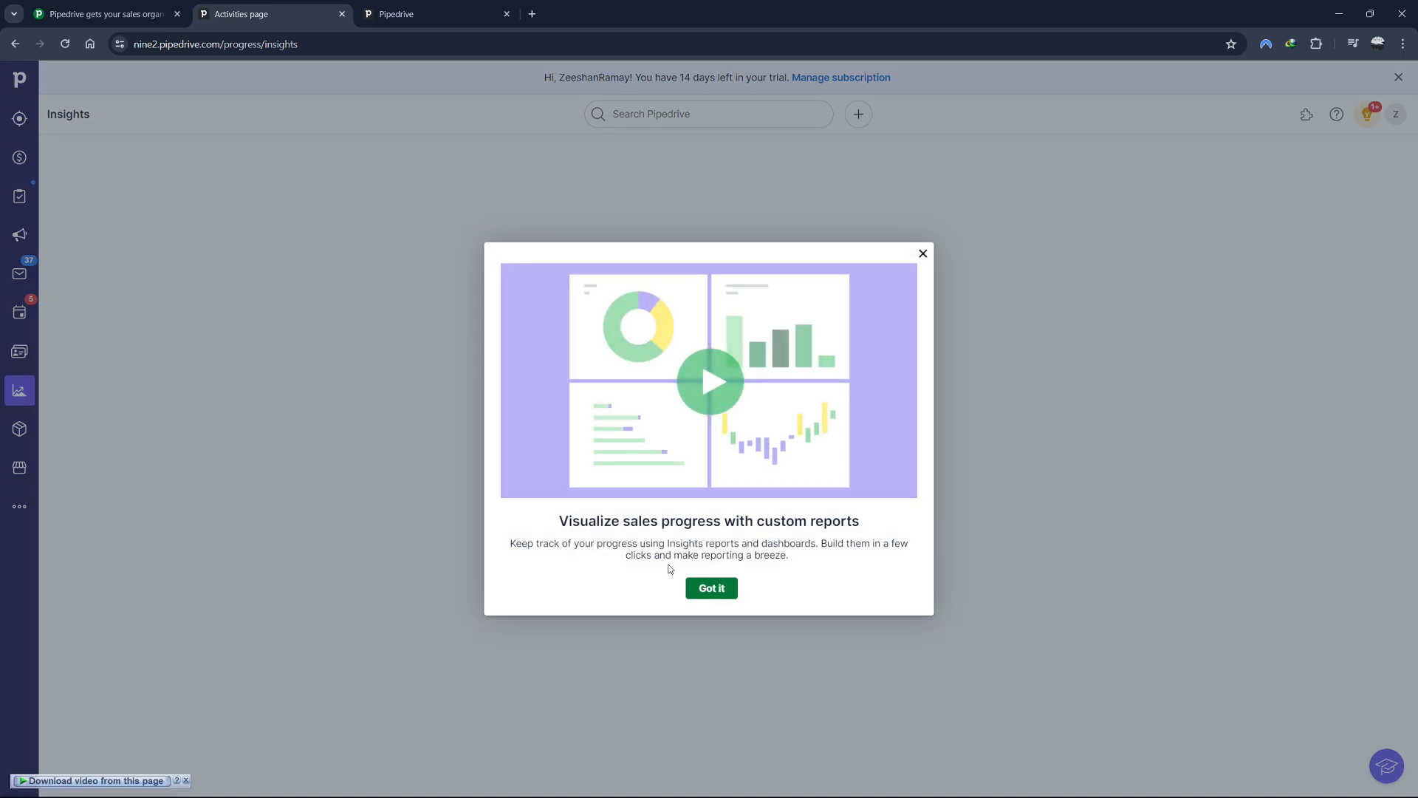
{"action": "left_click", "coordinate": [715, 581]}
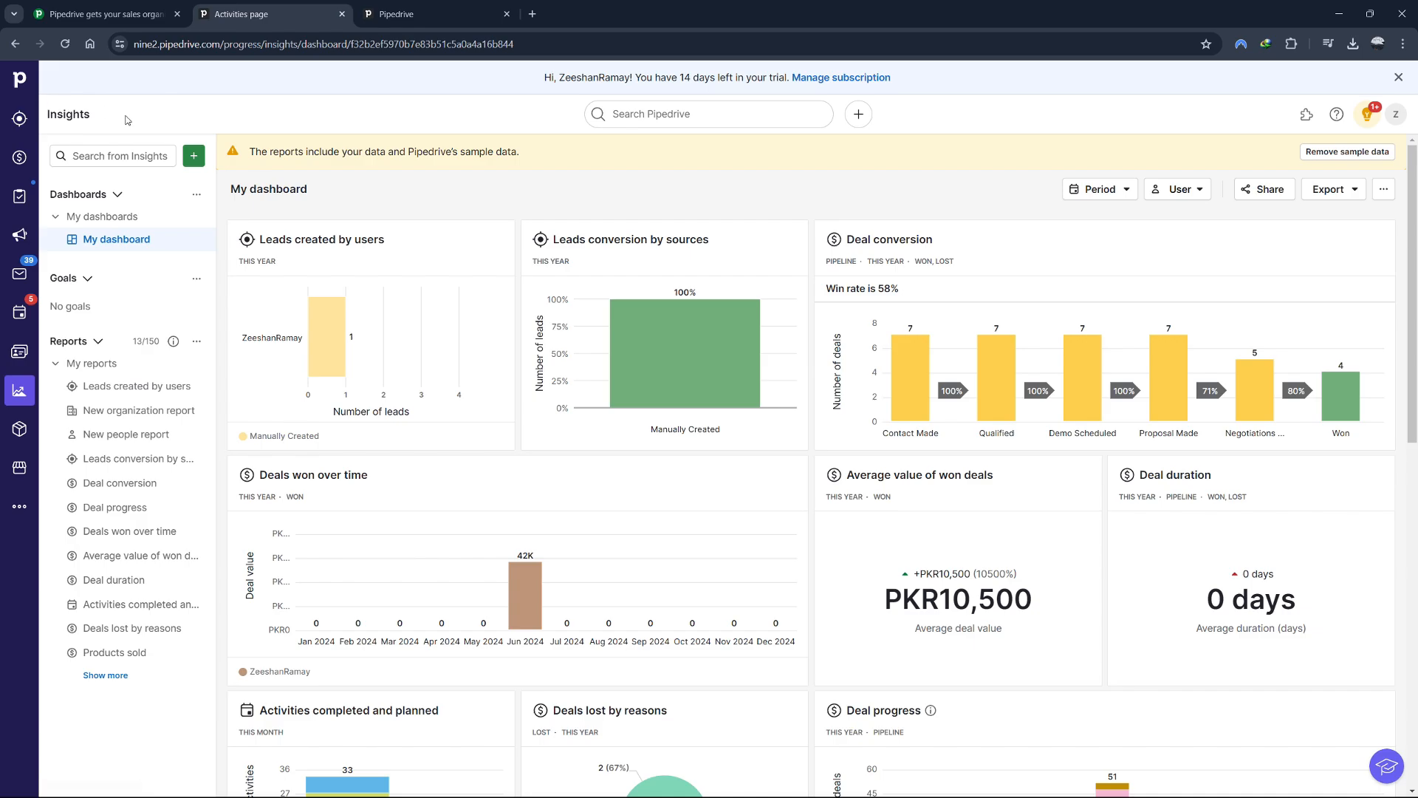
{"action": "scroll", "coordinate": [467, 380], "scroll_direction": "down", "scroll_amount": 2}
{"action": "scroll", "coordinate": [524, 402], "scroll_direction": "down", "scroll_amount": 10}
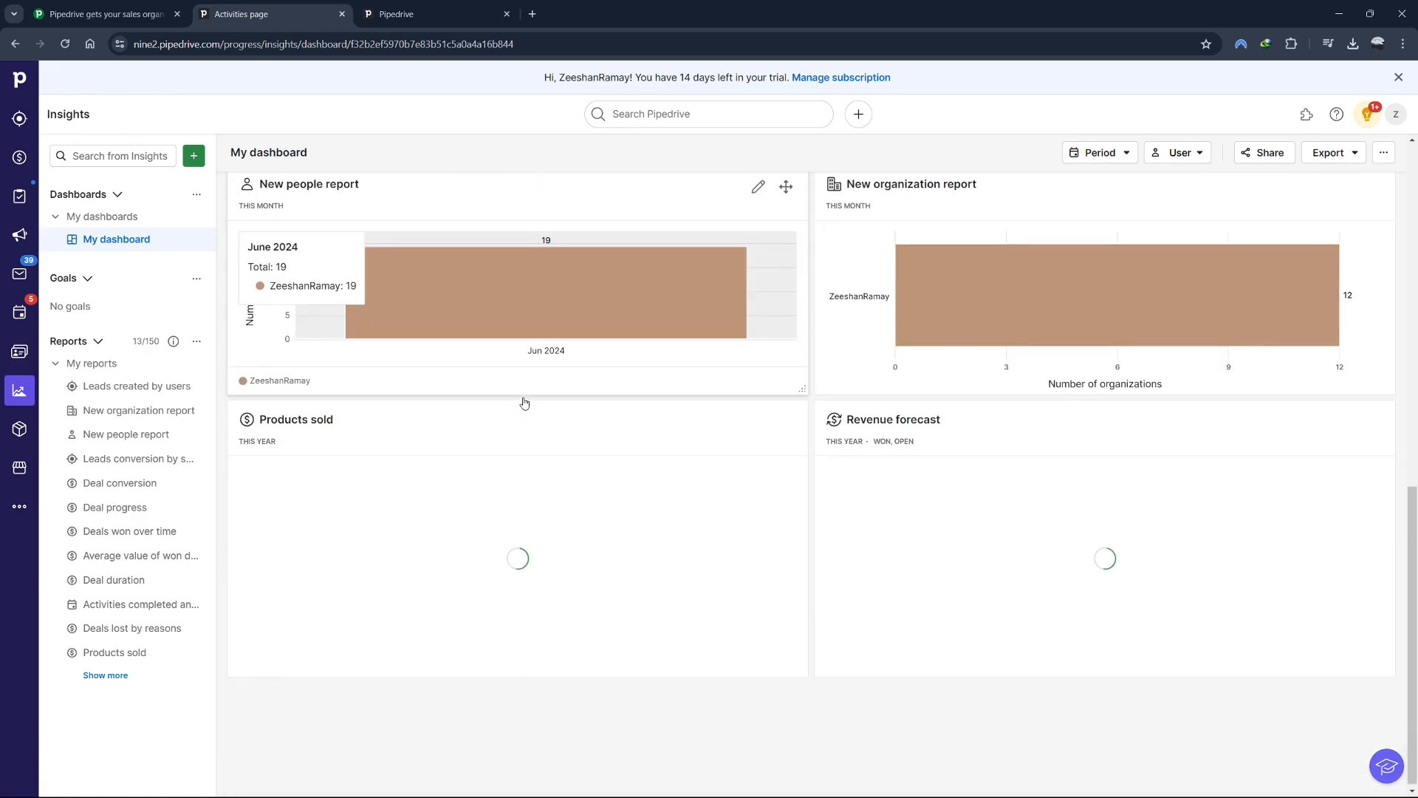
{"action": "scroll", "coordinate": [523, 402], "scroll_direction": "up", "scroll_amount": 12}
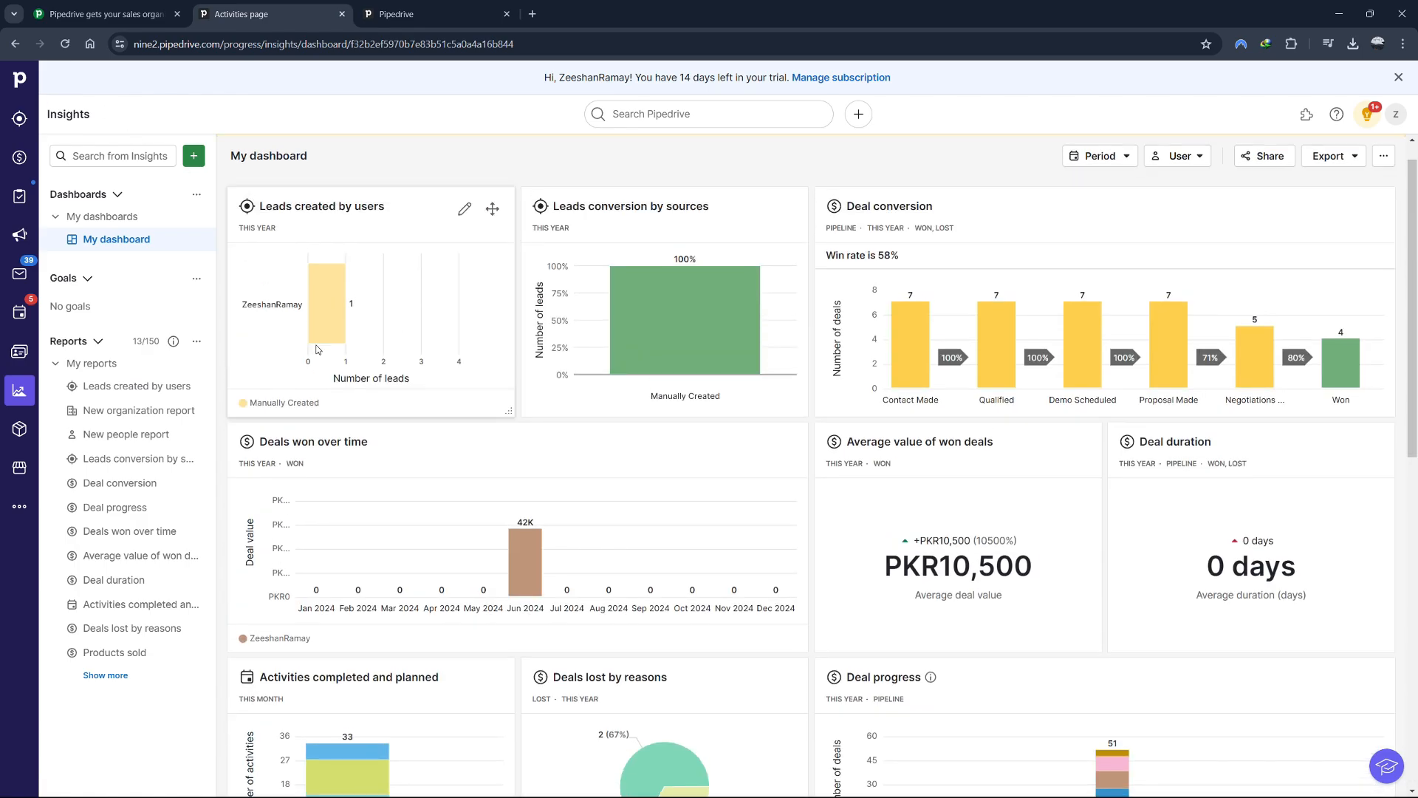
{"action": "left_click", "coordinate": [22, 95]}
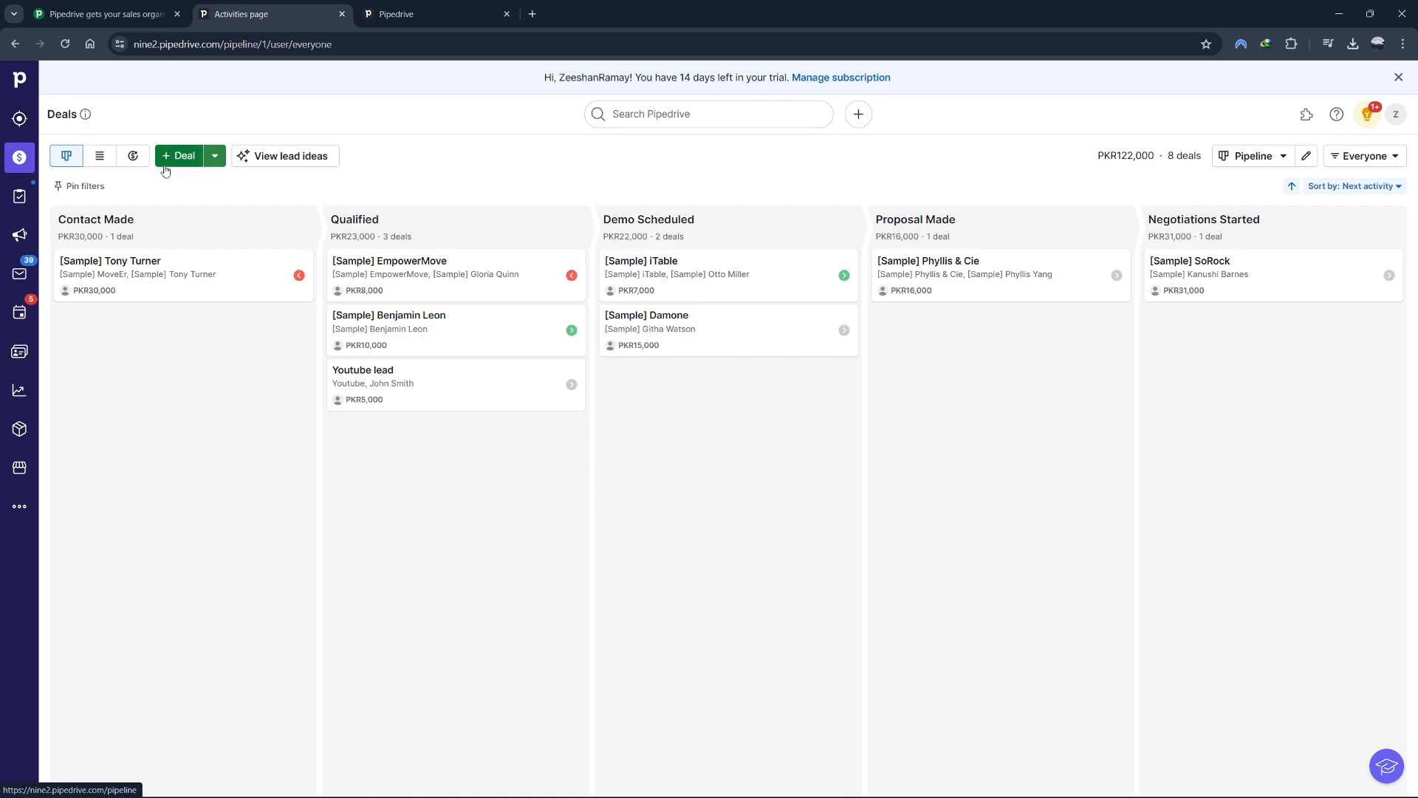